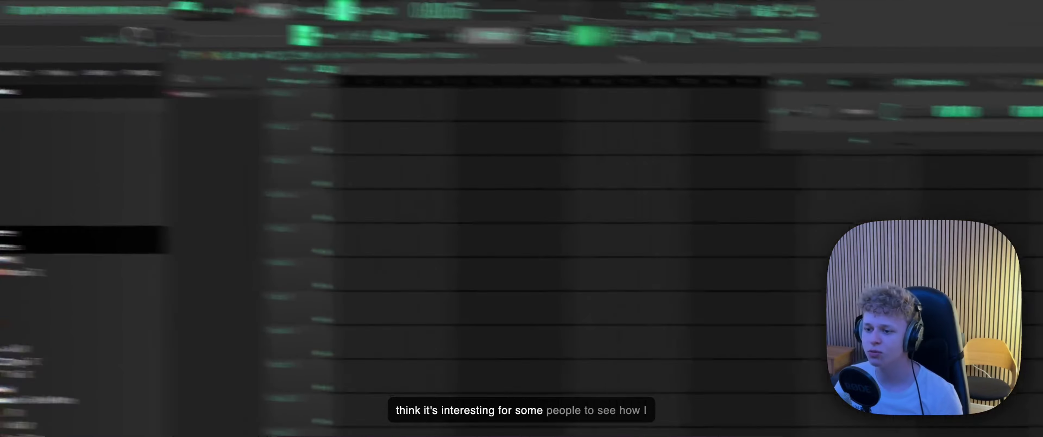
- Replace Serum's Init patch with a synth preset from the Splice preset category
{"action": "right_click", "coordinate": [893, 116]}
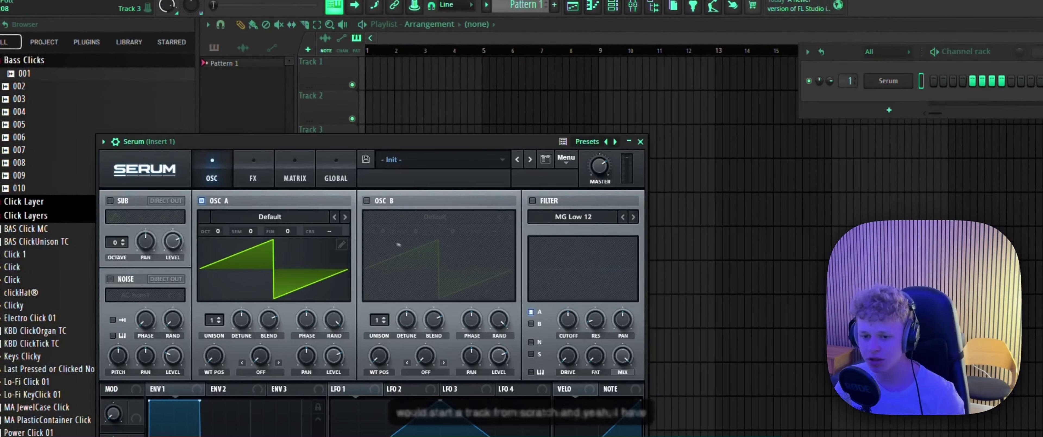
{"action": "left_click", "coordinate": [409, 173]}
{"action": "mouse_move", "coordinate": [434, 287]}
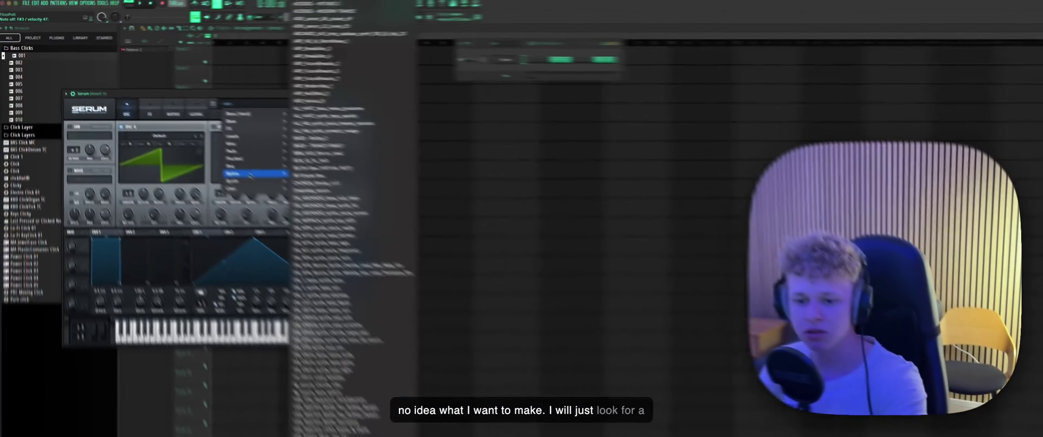
{"action": "mouse_move", "coordinate": [420, 300]}
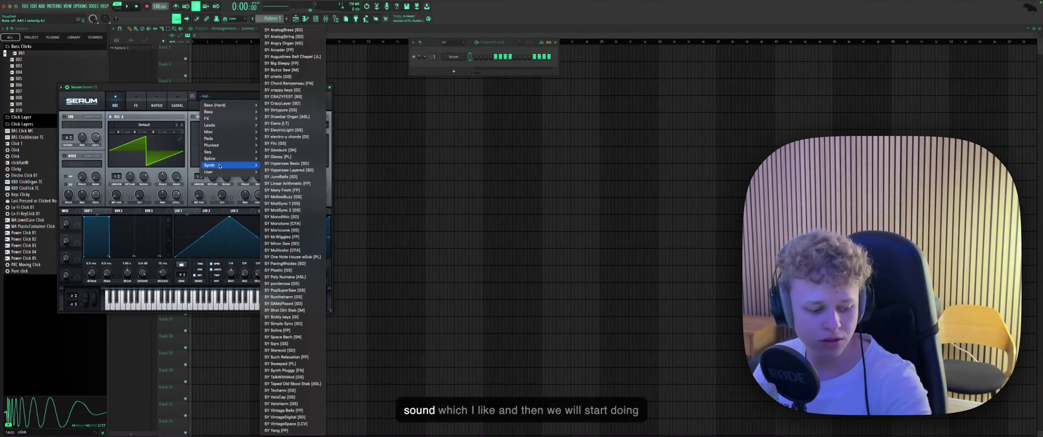
{"action": "mouse_move", "coordinate": [224, 159]}
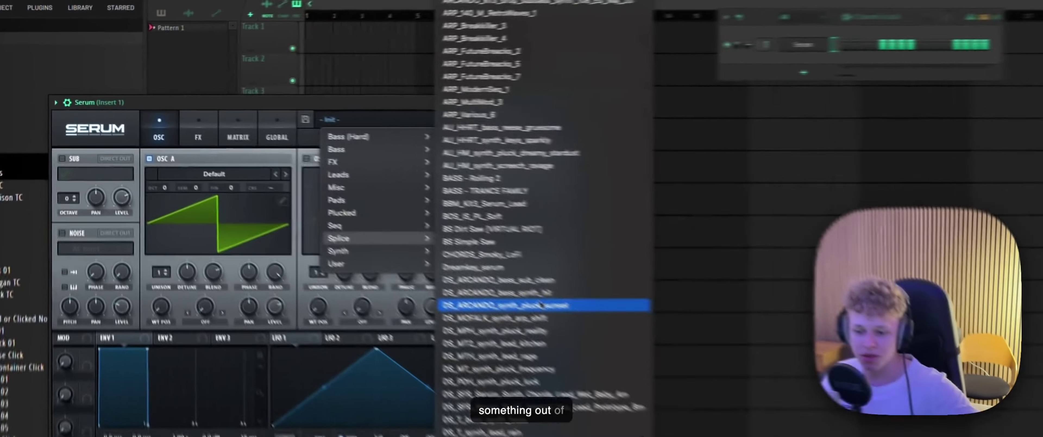
{"action": "left_click", "coordinate": [298, 193]}
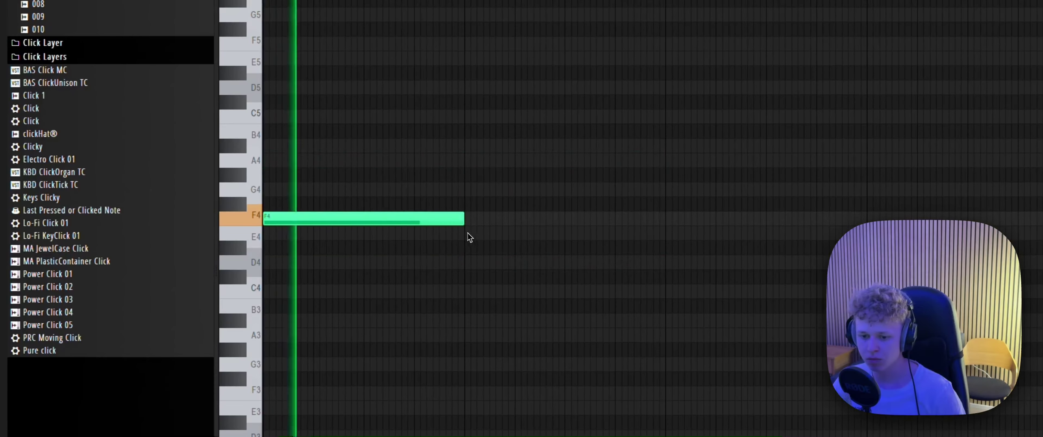
- Shorten the F4 note to half a bar, follow it with an equally long E4 note, and repeat the pair across four bars
{"action": "left_click_drag", "start_coordinate": [467, 233], "coordinate": [368, 237]}
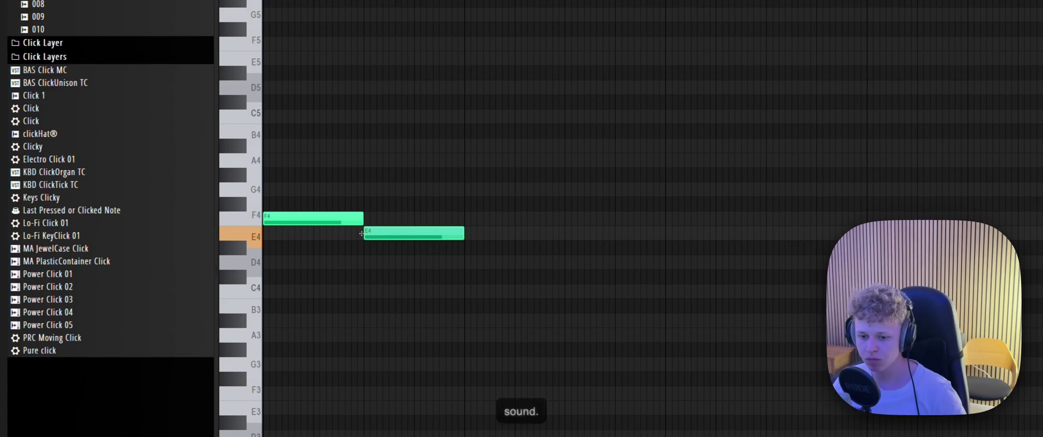
{"action": "left_click_drag", "start_coordinate": [487, 266], "coordinate": [220, 161]}
{"action": "key", "text": "ctrl+b"}
{"action": "left_click_drag", "start_coordinate": [734, 280], "coordinate": [211, 162]}
{"action": "key", "text": "ctrl+b"}
{"action": "key", "text": "space"}
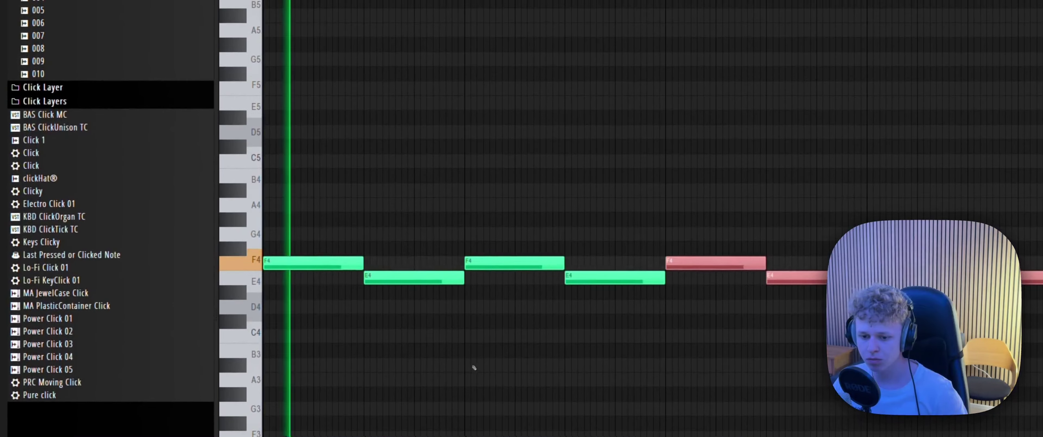
{"action": "left_click", "coordinate": [474, 367], "text": "ctrl"}
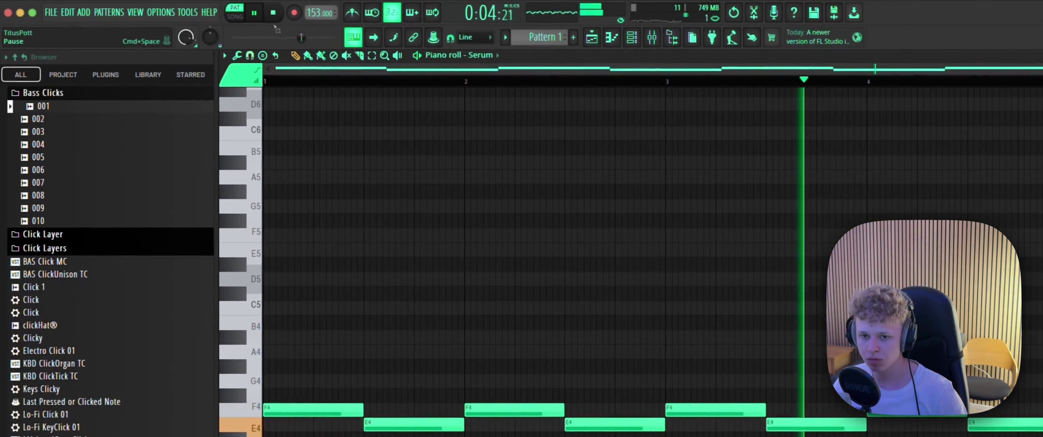
{"action": "key", "text": "space"}
- Add four consecutive one-bar D5 notes above the F4 and E4 pattern
{"action": "left_click", "coordinate": [281, 279]}
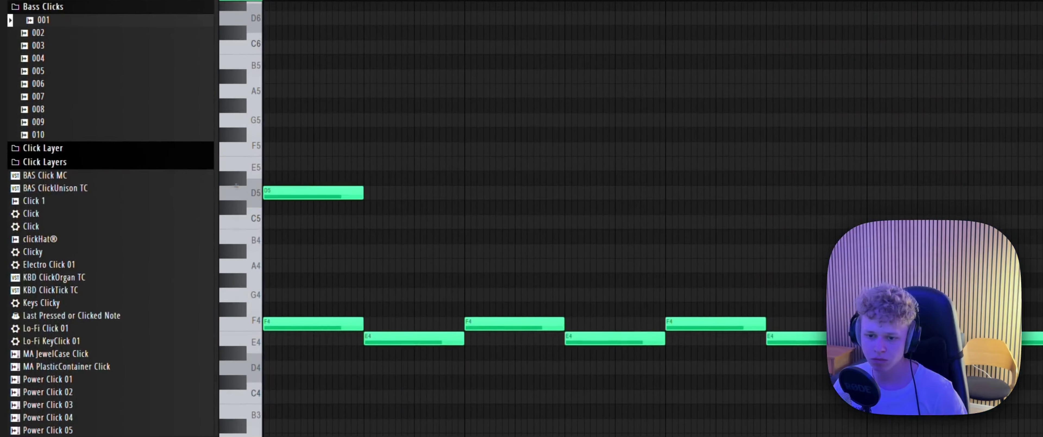
{"action": "left_click", "coordinate": [468, 222]}
{"action": "left_click", "coordinate": [668, 193]}
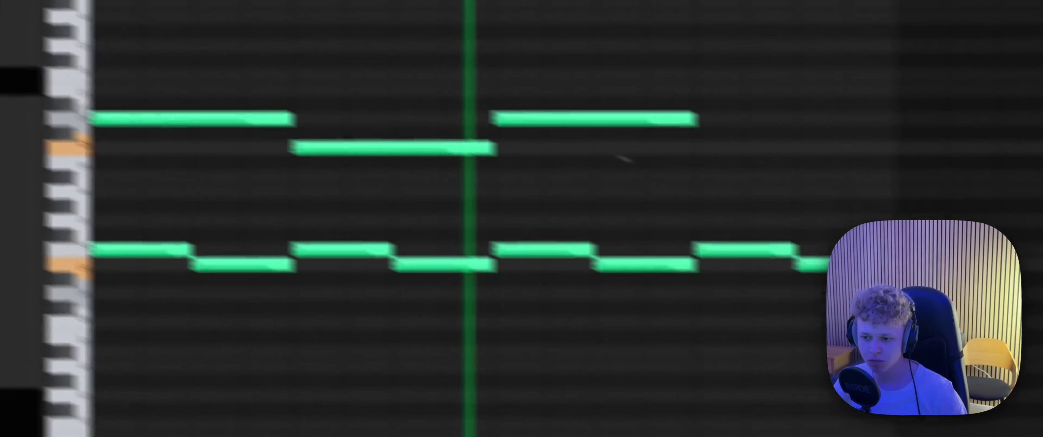
{"action": "left_click", "coordinate": [871, 221]}
{"action": "left_click_drag", "start_coordinate": [259, 118], "coordinate": [259, 88]}
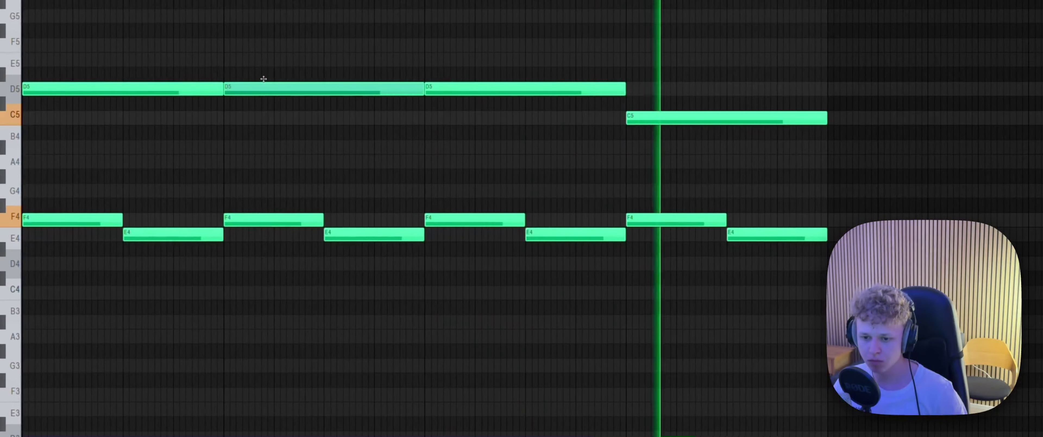
{"action": "left_click_drag", "start_coordinate": [709, 118], "coordinate": [709, 86]}
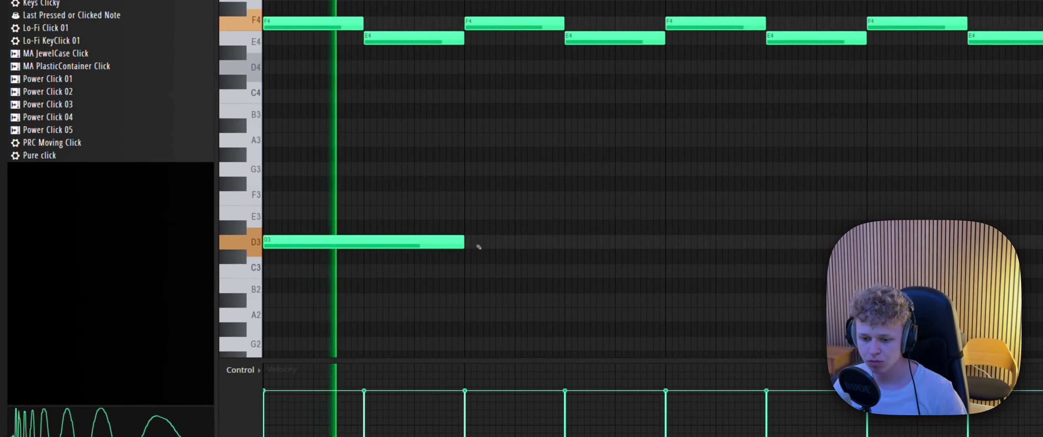
- Continue the bass line after D3 with one-bar notes A#2, A2 and A#2 in bars two to four
{"action": "left_click", "coordinate": [474, 300]}
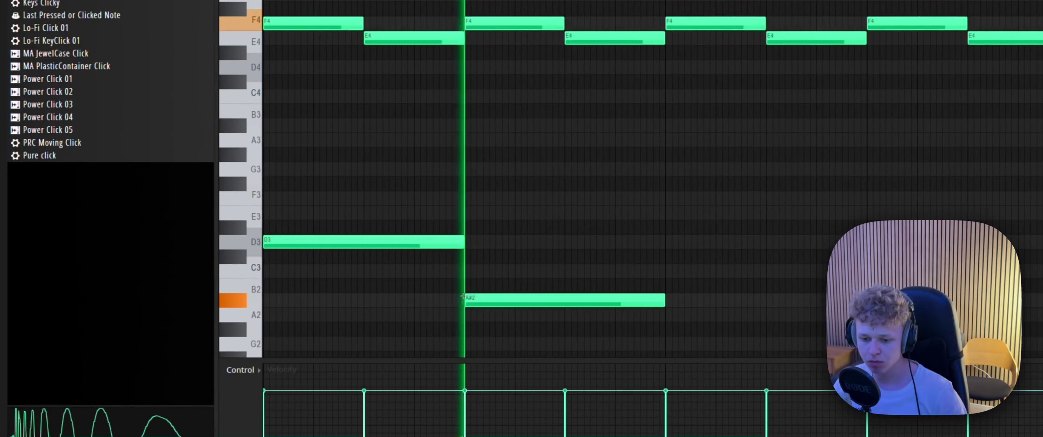
{"action": "left_click", "coordinate": [671, 316]}
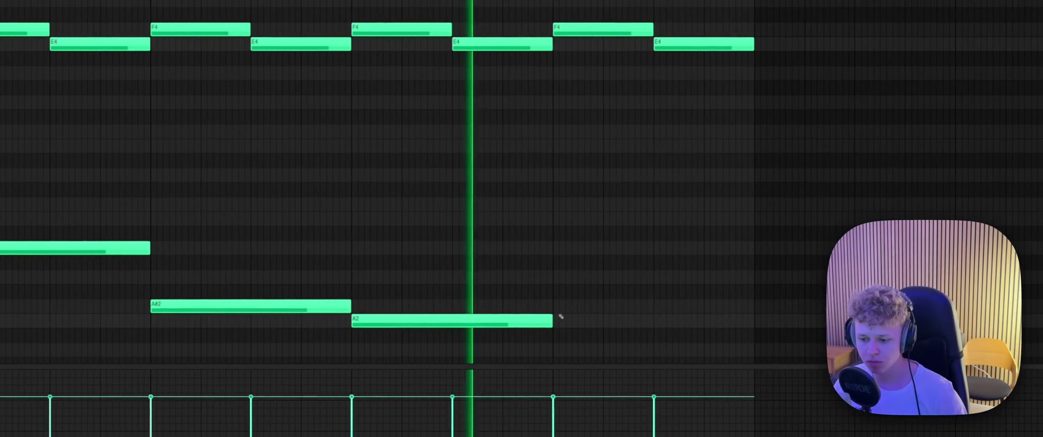
{"action": "left_click", "coordinate": [565, 307]}
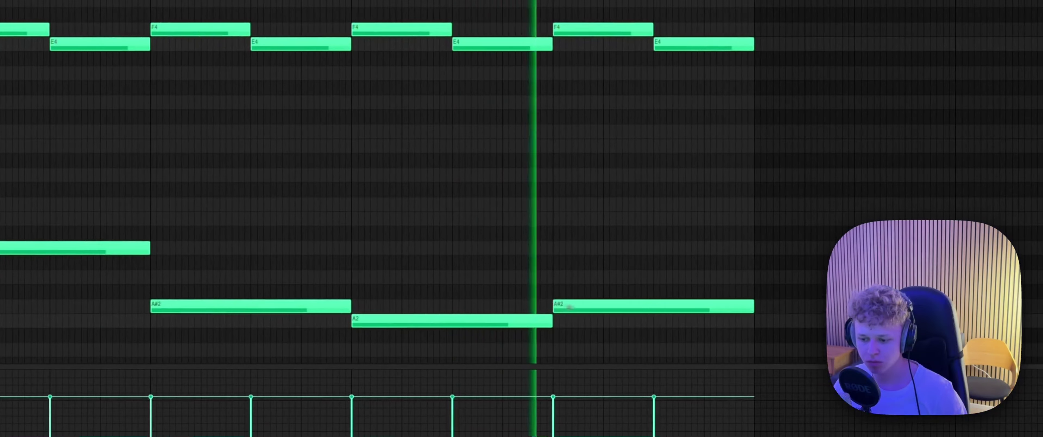
{"action": "left_click_drag", "start_coordinate": [769, 340], "coordinate": [251, 97]}
{"action": "left_click", "coordinate": [444, 261], "text": "ctrl"}
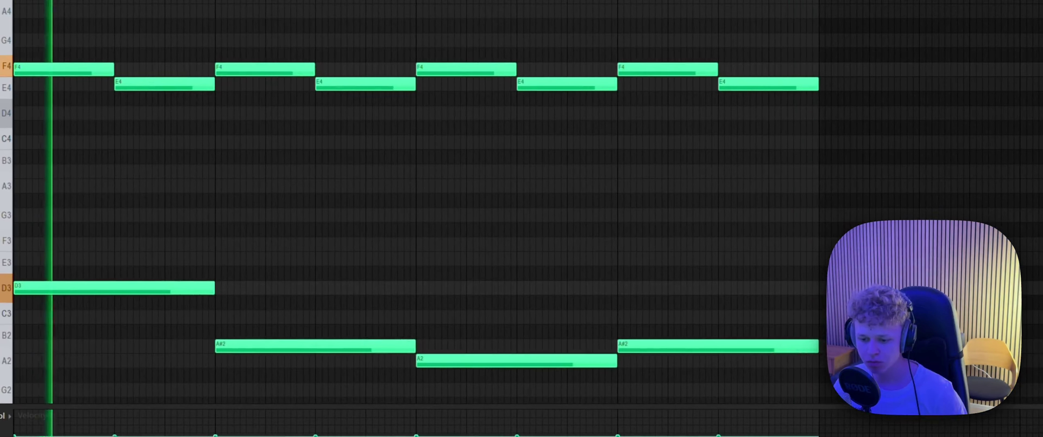
- Change the bass line so bar three plays F3 and bar four plays C3
{"action": "left_click_drag", "start_coordinate": [453, 356], "coordinate": [453, 281]}
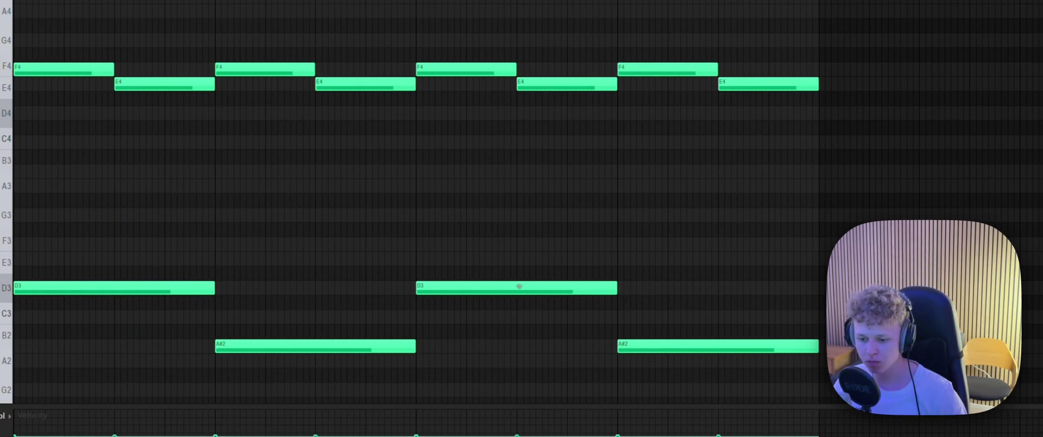
{"action": "left_click_drag", "start_coordinate": [519, 286], "coordinate": [489, 237]}
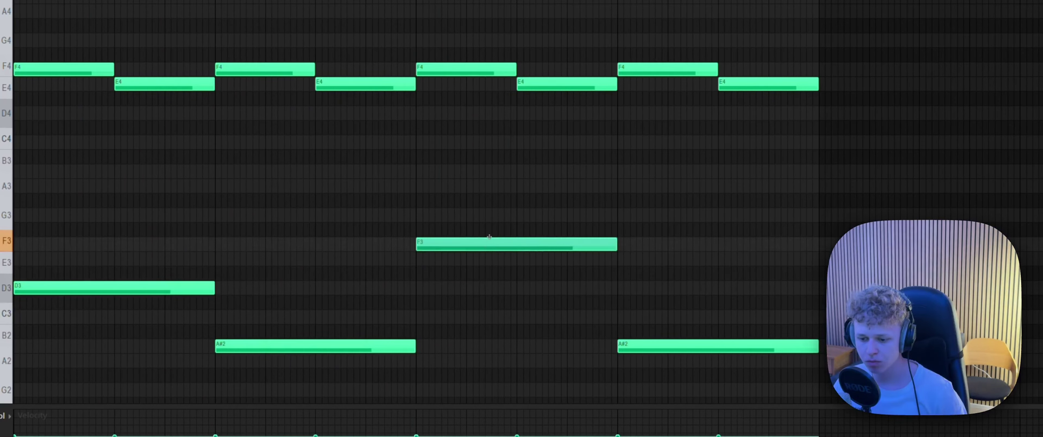
{"action": "left_click_drag", "start_coordinate": [625, 343], "coordinate": [627, 287]}
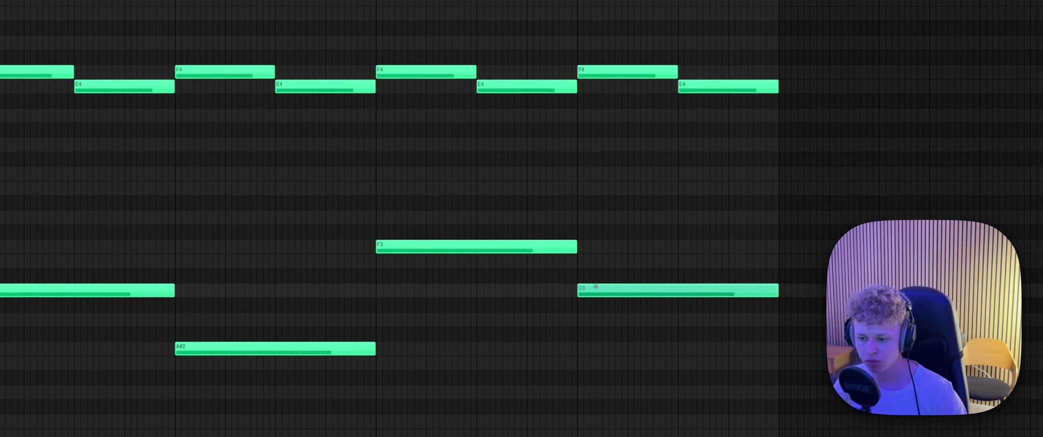
{"action": "left_click_drag", "start_coordinate": [595, 270], "coordinate": [603, 341]}
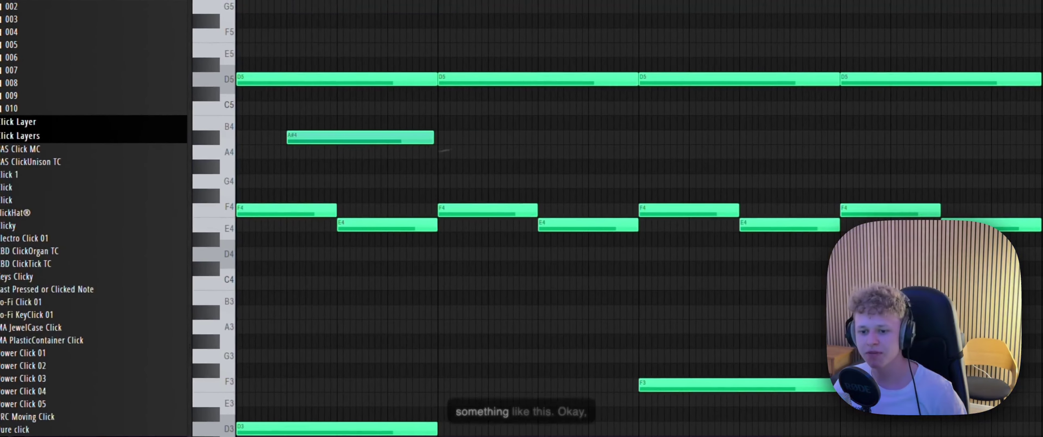
{"action": "left_click_drag", "start_coordinate": [435, 154], "coordinate": [433, 154]}
{"action": "key", "text": "space"}
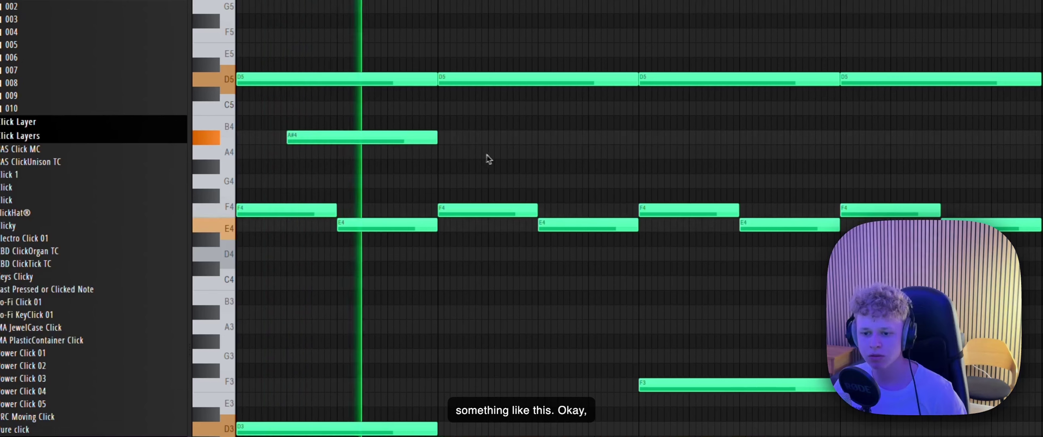
{"action": "key", "text": "space"}
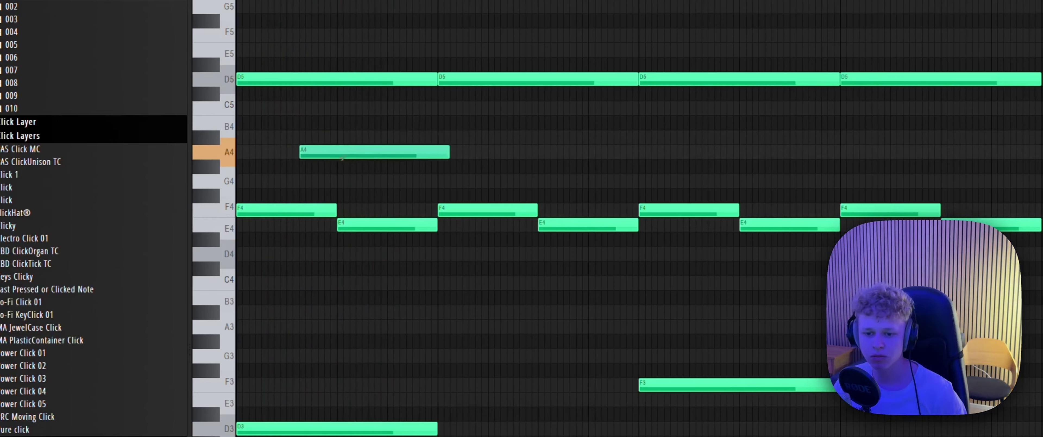
{"action": "right_click", "coordinate": [329, 159]}
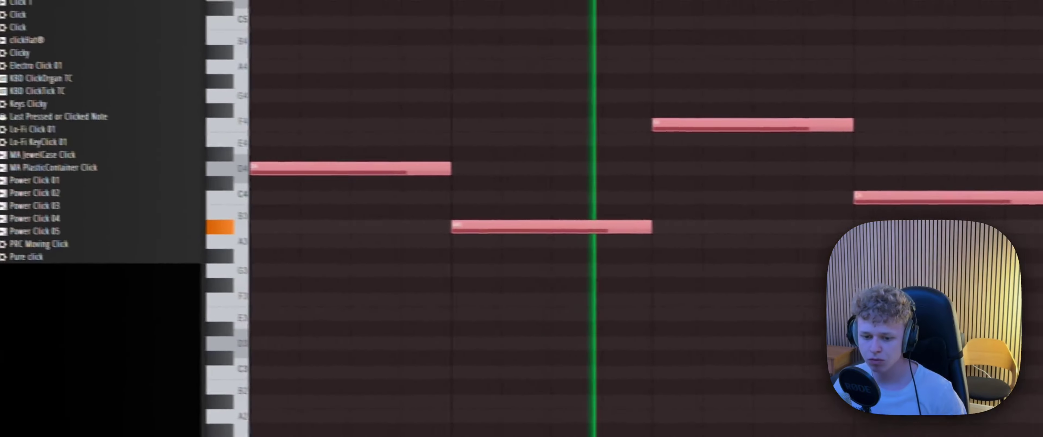
- Duplicate the bass line one octave lower and delete the D6 notes above the melody
{"action": "left_click_drag", "start_coordinate": [303, 167], "coordinate": [276, 336], "text": "shift"}
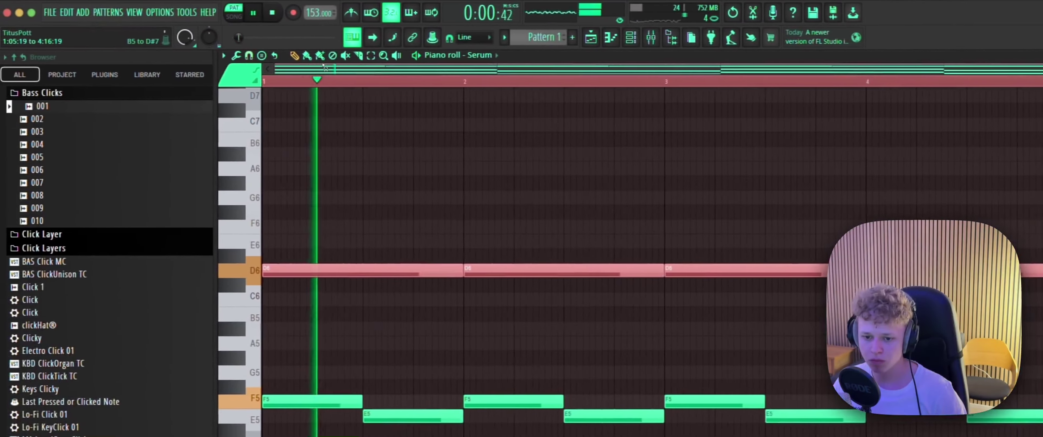
{"action": "key", "text": "Delete"}
{"action": "key", "text": "space"}
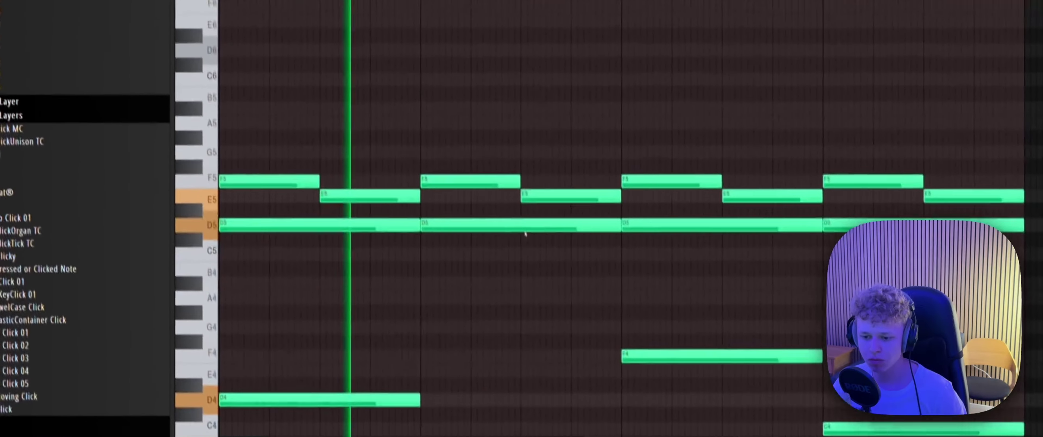
- Shorten the A#4 note in bar one to six steps and place a copy of it right behind at A4
{"action": "scroll", "coordinate": [534, 242], "scroll_direction": "down", "scroll_amount": 2}
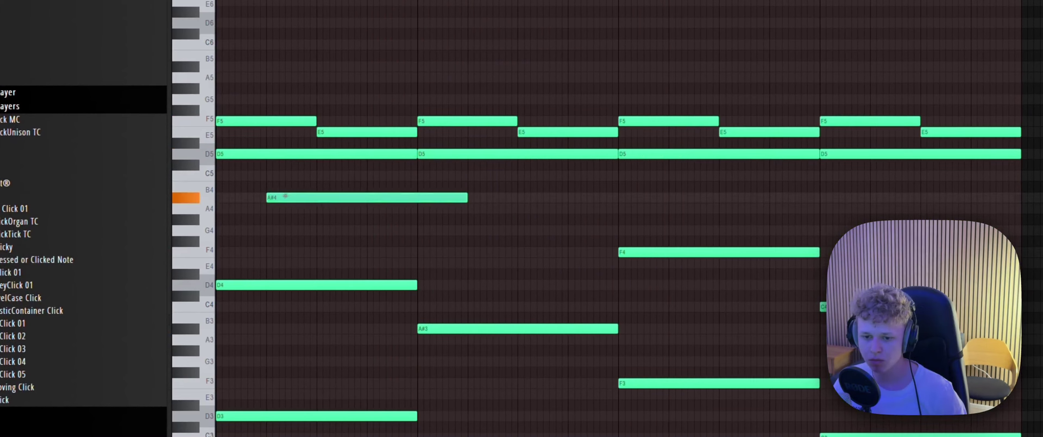
{"action": "left_click_drag", "start_coordinate": [466, 198], "coordinate": [338, 218]}
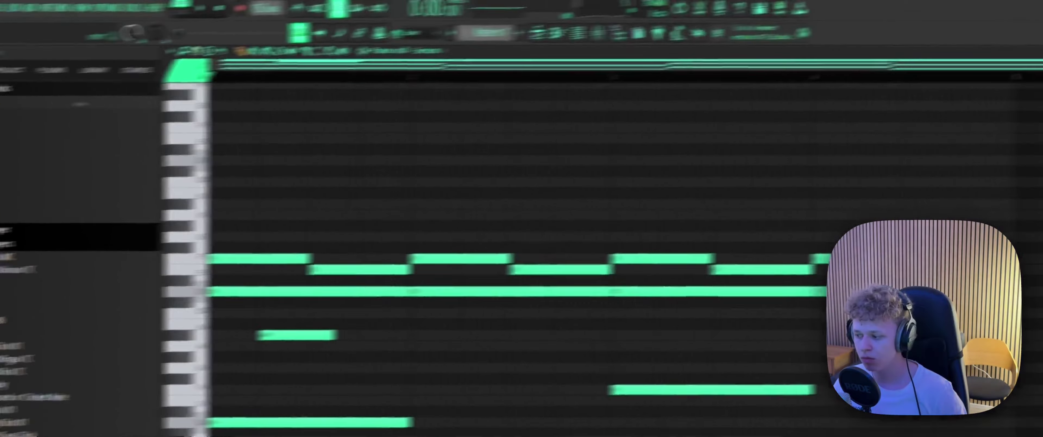
{"action": "key", "text": "space"}
{"action": "left_click_drag", "start_coordinate": [283, 182], "coordinate": [397, 215]}
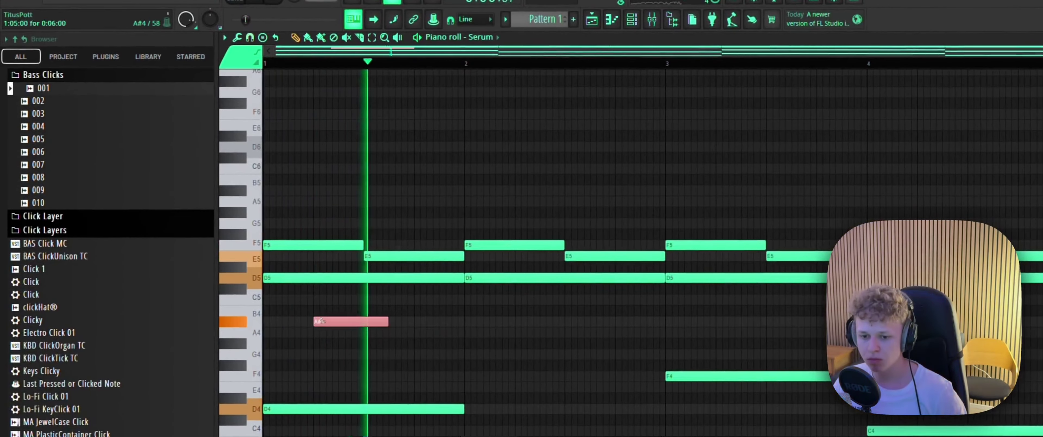
{"action": "key", "text": "ctrl+b"}
{"action": "left_click_drag", "start_coordinate": [430, 323], "coordinate": [426, 331]}
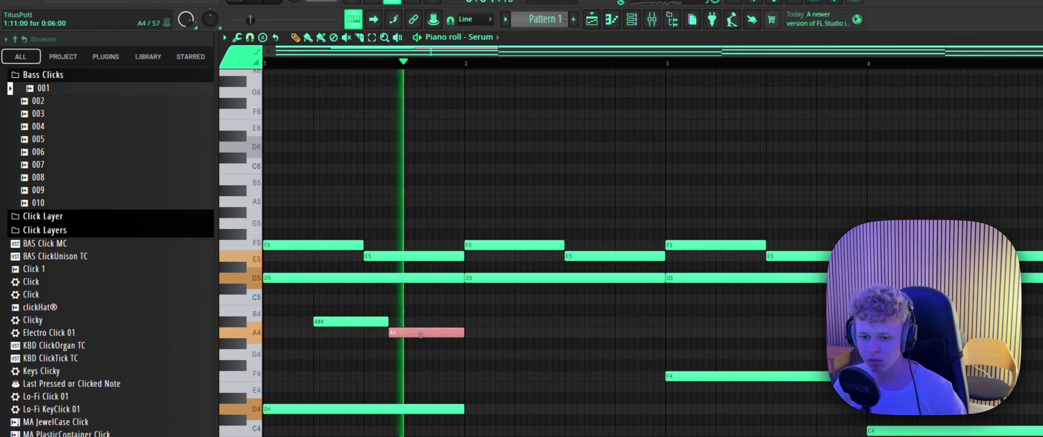
- Repeat the A#4 and A4 note pair in bars two, three and four
{"action": "left_click_drag", "start_coordinate": [499, 347], "coordinate": [367, 319]}
{"action": "key", "text": "ctrl+b"}
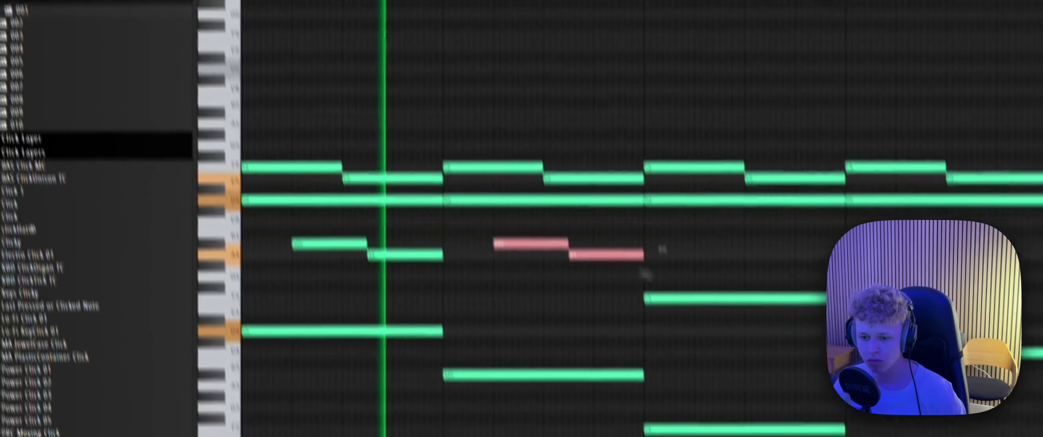
{"action": "left_click_drag", "start_coordinate": [646, 274], "coordinate": [672, 247]}
{"action": "left_click_drag", "start_coordinate": [662, 208], "coordinate": [715, 210]}
{"action": "key", "text": "space"}
{"action": "left_click", "coordinate": [715, 226], "text": "ctrl"}
{"action": "key", "text": "space"}
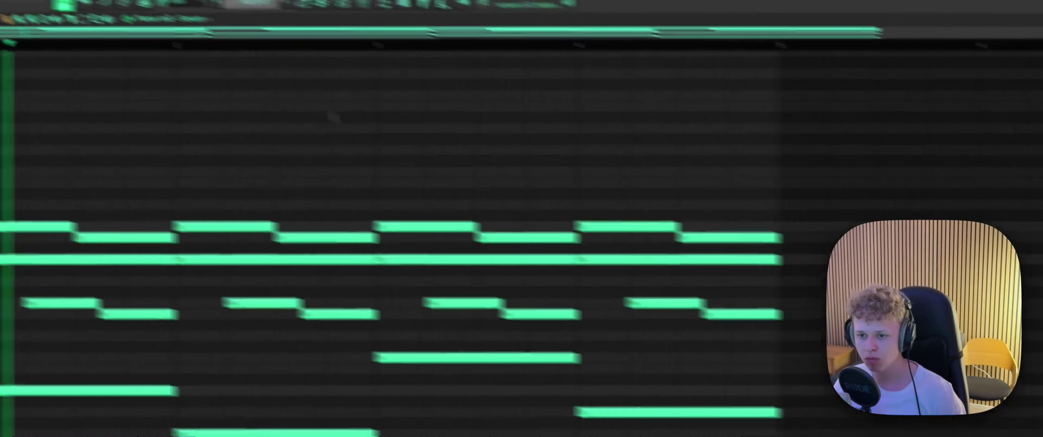
{"action": "left_click", "coordinate": [470, 37]}
{"action": "left_click", "coordinate": [746, 113]}
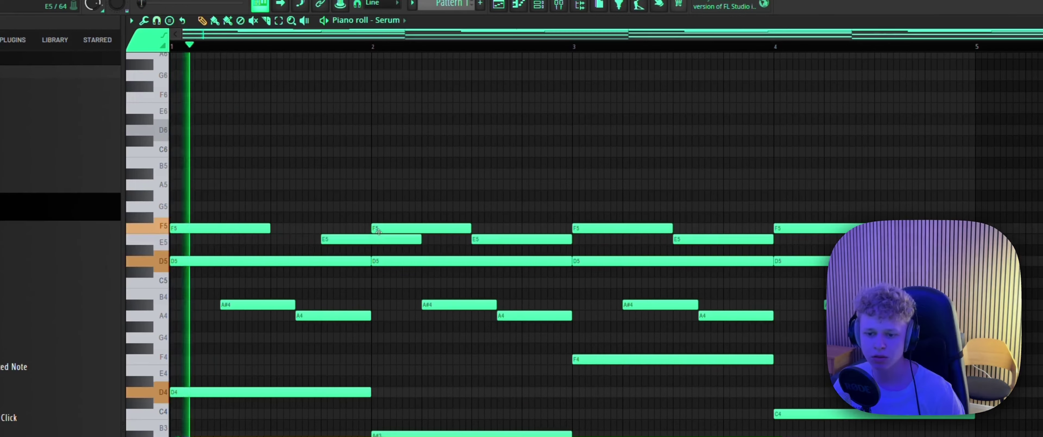
{"action": "left_click_drag", "start_coordinate": [419, 239], "coordinate": [363, 248]}
{"action": "left_click_drag", "start_coordinate": [266, 230], "coordinate": [279, 244]}
{"action": "key", "text": "space"}
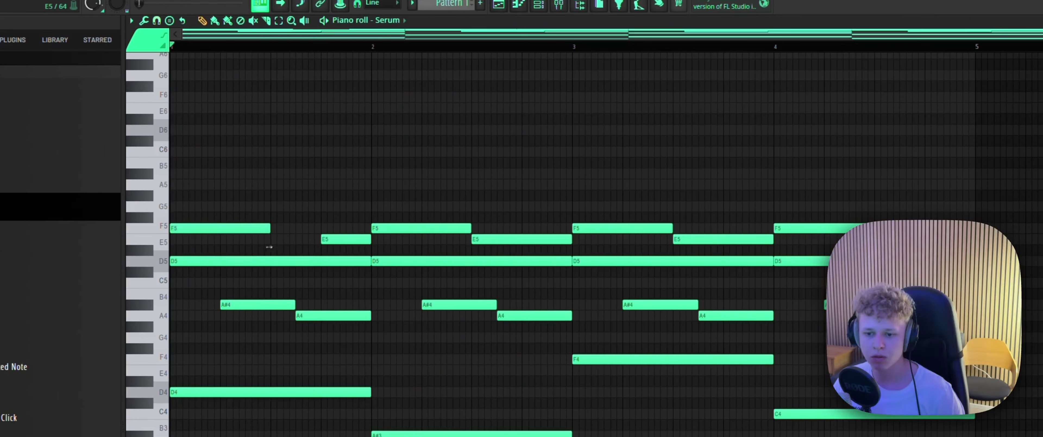
{"action": "left_click_drag", "start_coordinate": [306, 238], "coordinate": [369, 239]}
- Shorten the E5 note in bar two to a quarter bar and add an F5 note filling the rest of the bar
{"action": "left_click_drag", "start_coordinate": [570, 239], "coordinate": [522, 238]}
{"action": "left_click", "coordinate": [534, 227]}
{"action": "key", "text": "space"}
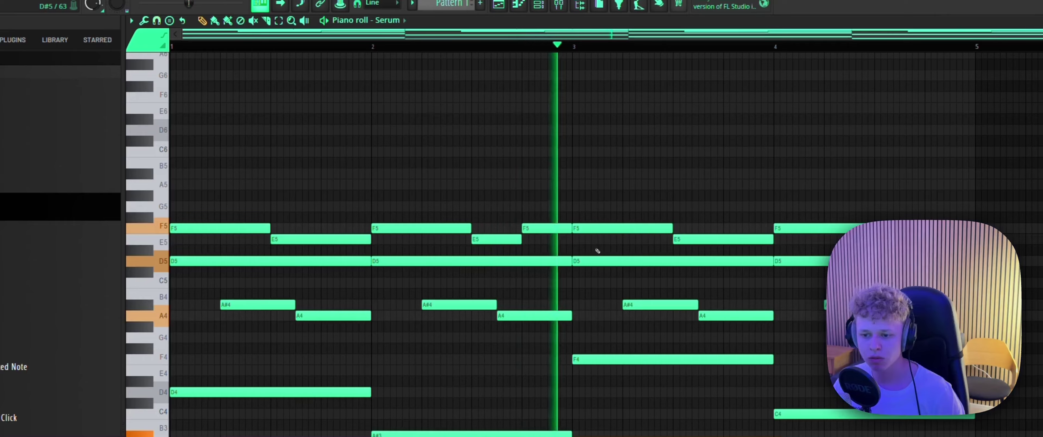
{"action": "scroll", "coordinate": [598, 250], "scroll_direction": "up", "scroll_amount": 1}
{"action": "key", "text": "space"}
{"action": "left_click_drag", "start_coordinate": [664, 163], "coordinate": [712, 320]}
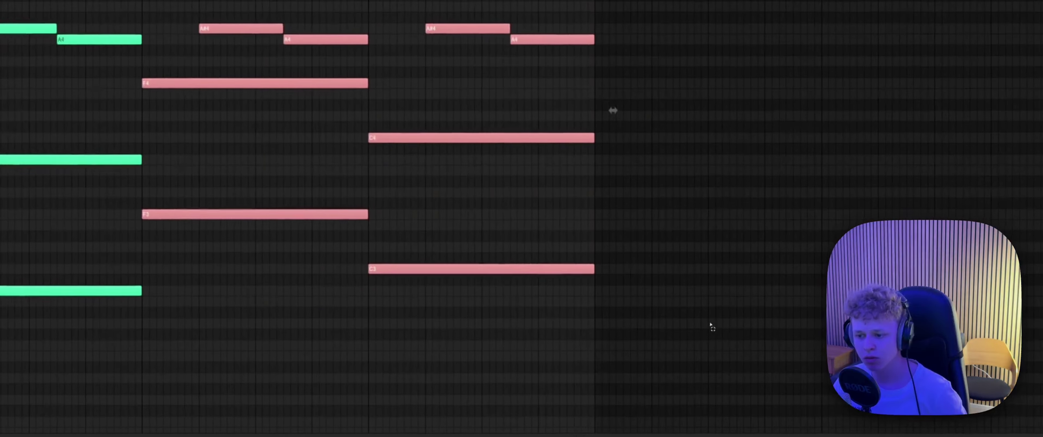
{"action": "key", "text": "Delete"}
{"action": "left_click_drag", "start_coordinate": [557, 388], "coordinate": [280, 186]}
{"action": "left_click", "coordinate": [568, 202], "text": "ctrl"}
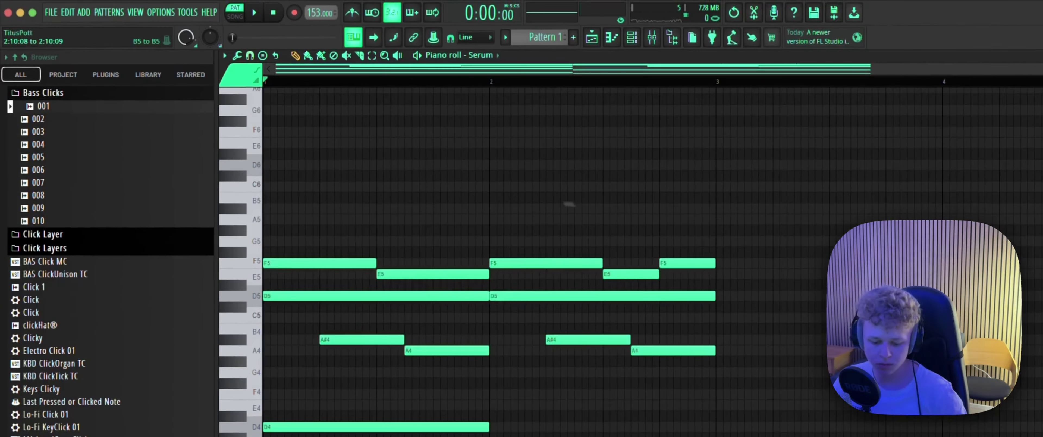
{"action": "key", "text": "ctrl+a"}
{"action": "key", "text": "ctrl+z"}
- Shorten bar four's E5 note to a quarter bar and raise it to A5, filling the rest of the bar with F5
{"action": "left_click", "coordinate": [689, 305], "text": "ctrl"}
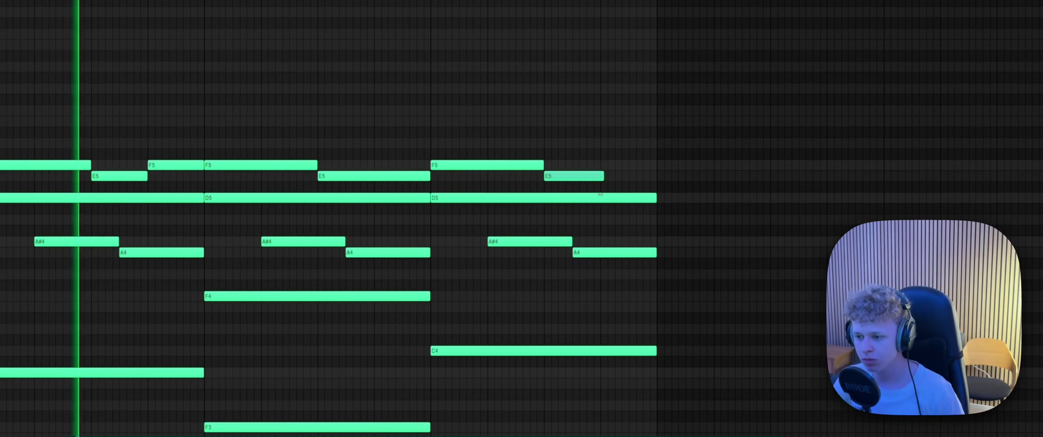
{"action": "left_click_drag", "start_coordinate": [601, 194], "coordinate": [600, 194]}
{"action": "left_click", "coordinate": [619, 164]}
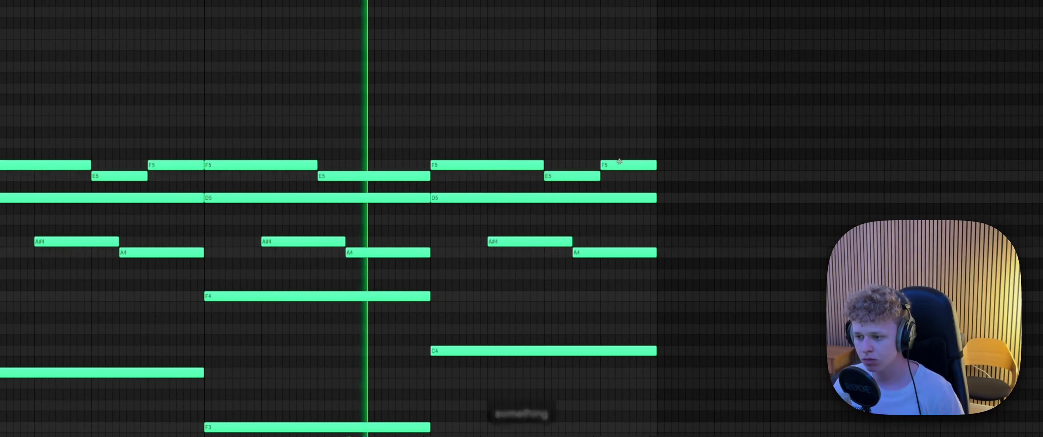
{"action": "left_click_drag", "start_coordinate": [619, 161], "coordinate": [619, 117]}
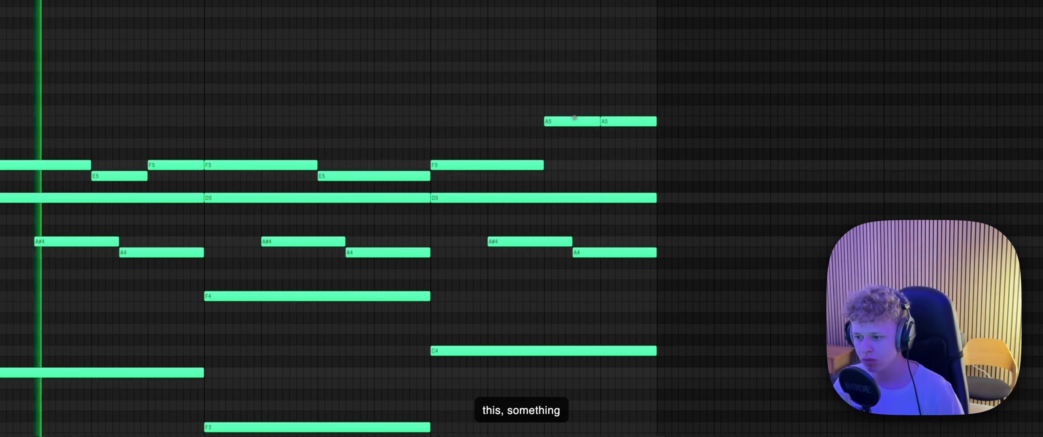
{"action": "left_click_drag", "start_coordinate": [619, 121], "coordinate": [621, 165]}
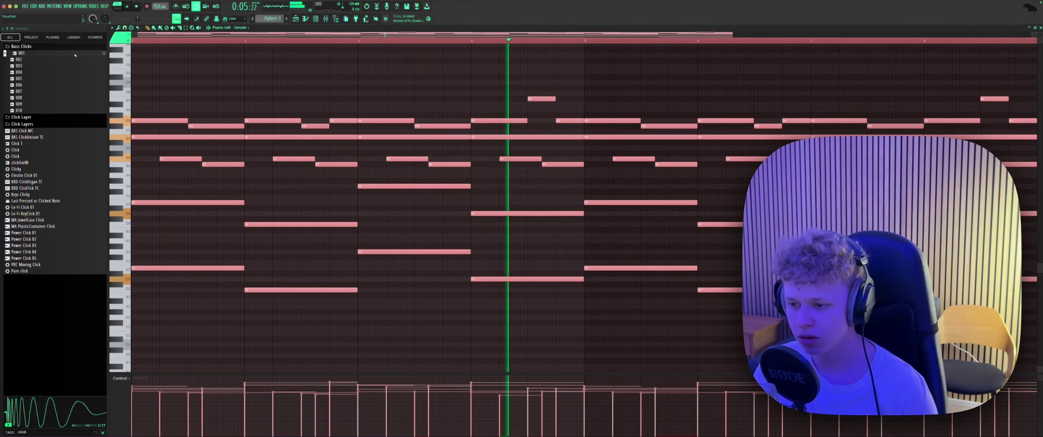
- Transpose all the notes down one semitone and play the pattern to try the lower key
{"action": "key", "text": "shift+Down"}
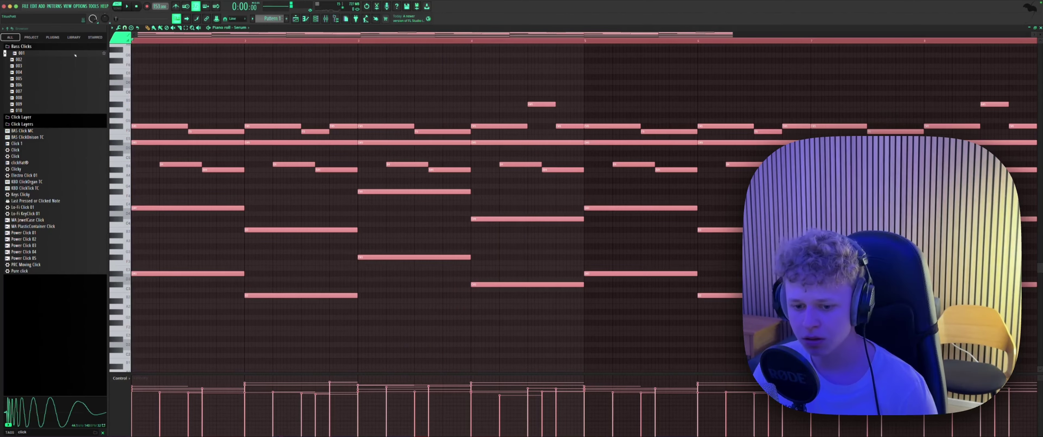
{"action": "key", "text": "space"}
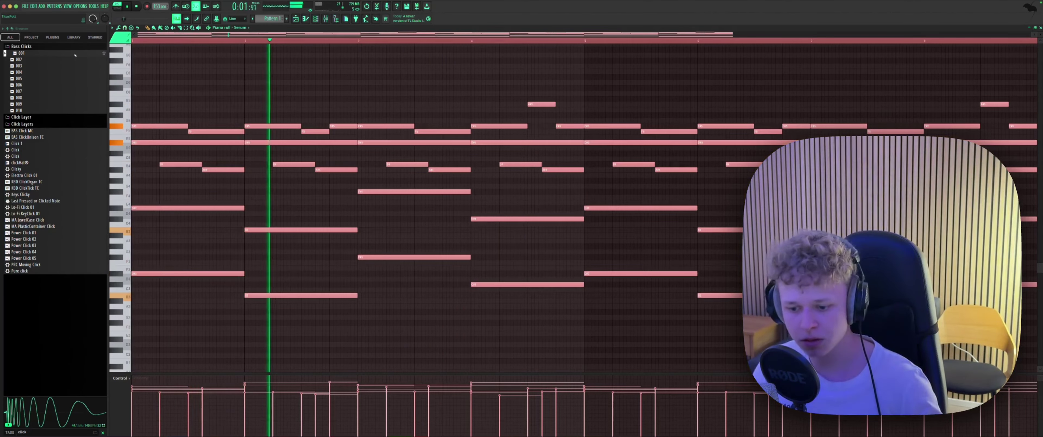
- Show the mixer and load FabFilter Pro-Q 3 on the Serum track
{"action": "key", "text": "F9"}
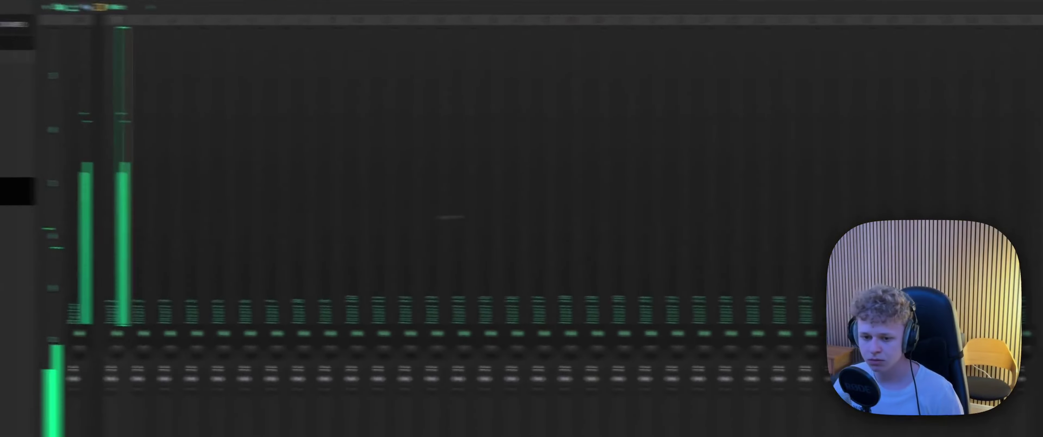
{"action": "right_click", "coordinate": [294, 305]}
{"action": "mouse_move", "coordinate": [331, 167]}
{"action": "left_click", "coordinate": [486, 168]}
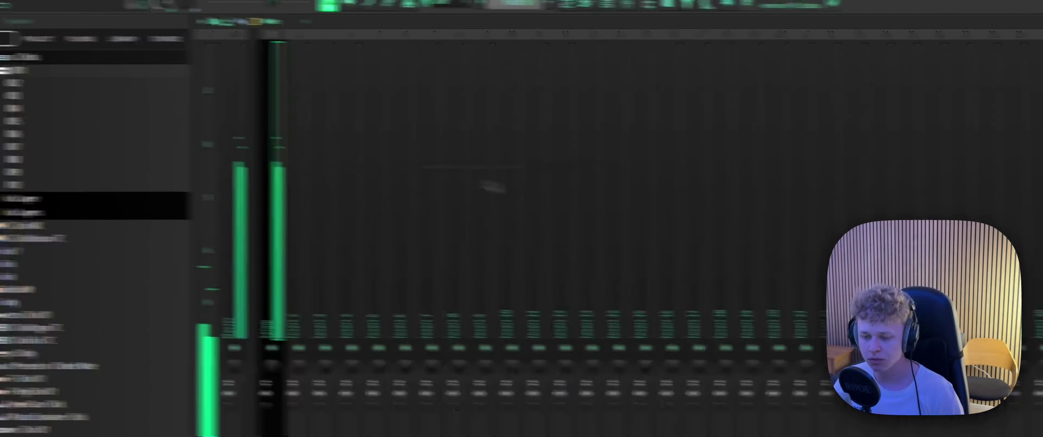
{"action": "left_click", "coordinate": [924, 286]}
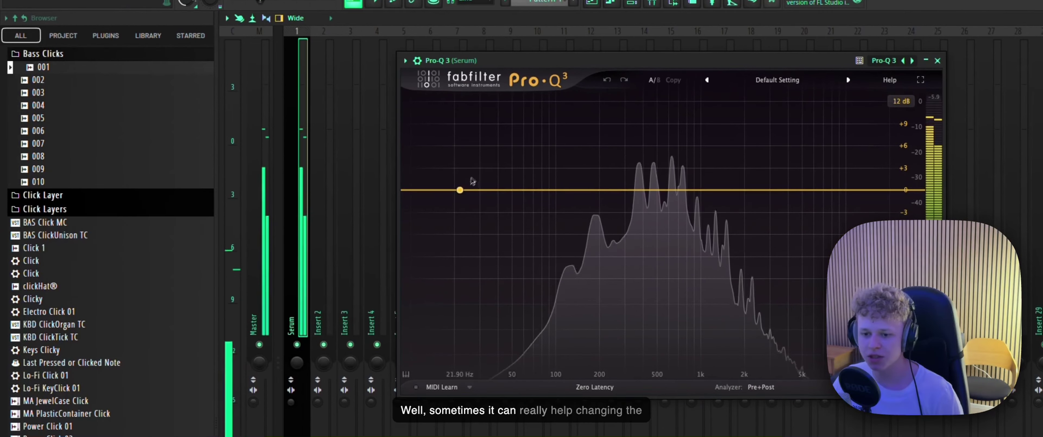
- Add a 24 dB/oct low-cut band at about 56 Hz and pull the upper frequencies down slightly
{"action": "left_click", "coordinate": [482, 208]}
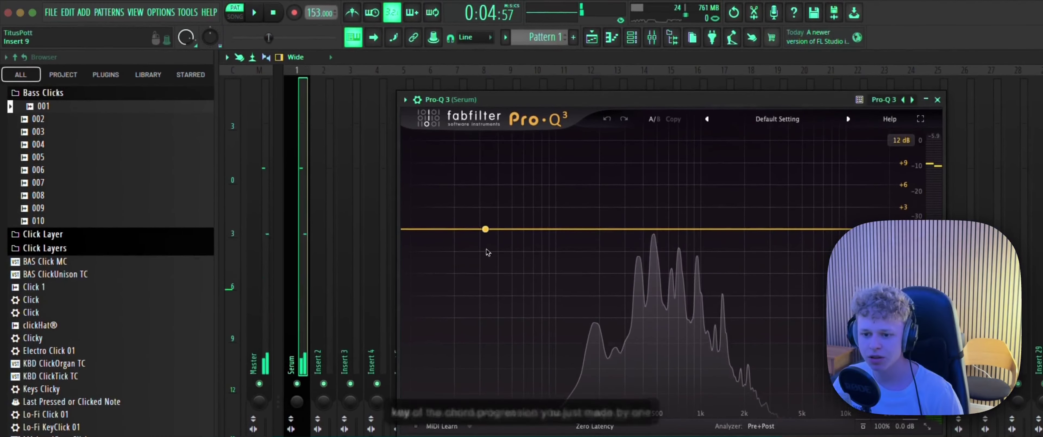
{"action": "right_click", "coordinate": [476, 225]}
{"action": "left_click_drag", "start_coordinate": [482, 208], "coordinate": [540, 233]}
{"action": "mouse_move", "coordinate": [526, 300]}
{"action": "left_click", "coordinate": [606, 324]}
{"action": "left_click_drag", "start_coordinate": [405, 201], "coordinate": [389, 223]}
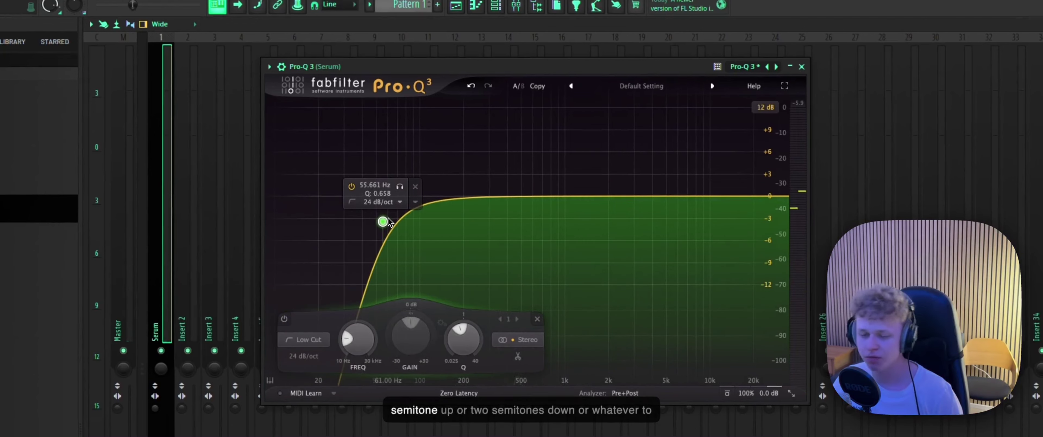
{"action": "left_click_drag", "start_coordinate": [659, 196], "coordinate": [638, 217]}
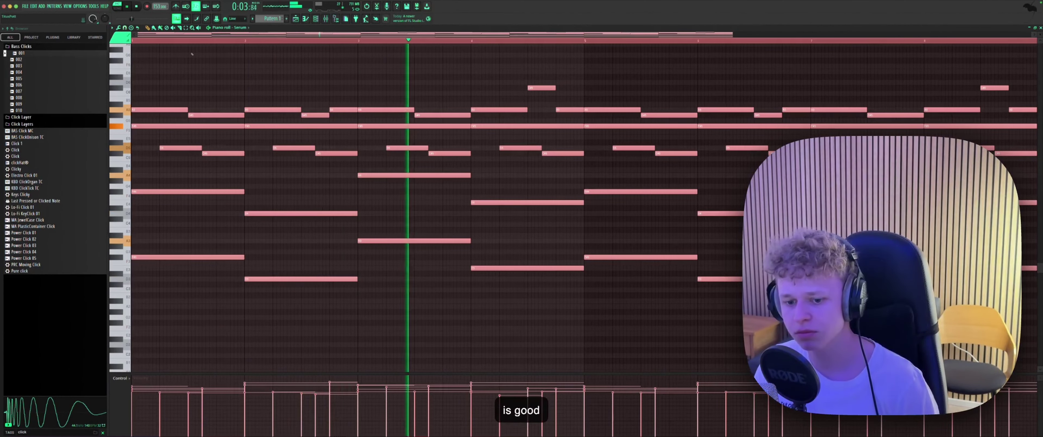
- Transpose all the notes down two semitones, then play the pattern with the metronome turned on
{"action": "key", "text": "space"}
{"action": "key", "text": "shift+Down"}
{"action": "key", "text": "shift+Down"}
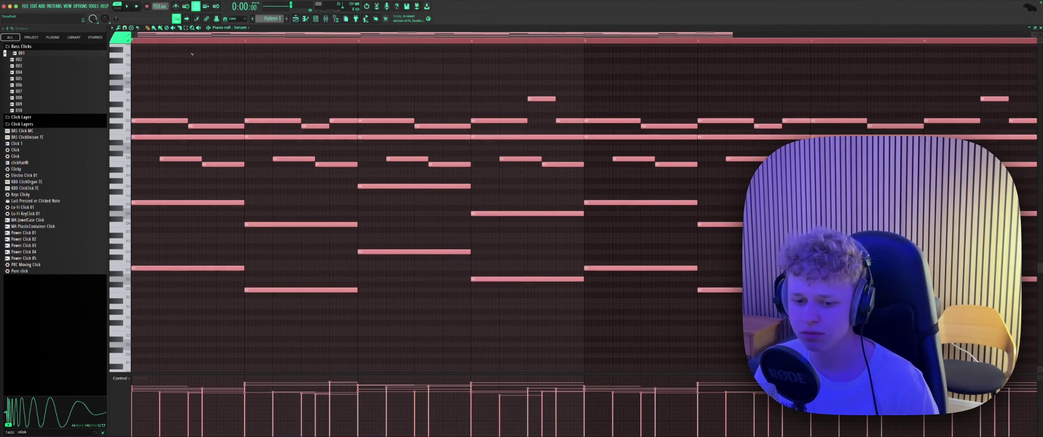
{"action": "key", "text": "shift+Down"}
{"action": "key", "text": "shift+Down"}
{"action": "key", "text": "space"}
{"action": "left_click", "coordinate": [176, 6]}
- Add a second Serum instance in the VST3 + VST format to the channel rack
{"action": "key", "text": "F7"}
{"action": "left_click", "coordinate": [454, 74]}
{"action": "left_click", "coordinate": [355, 82]}
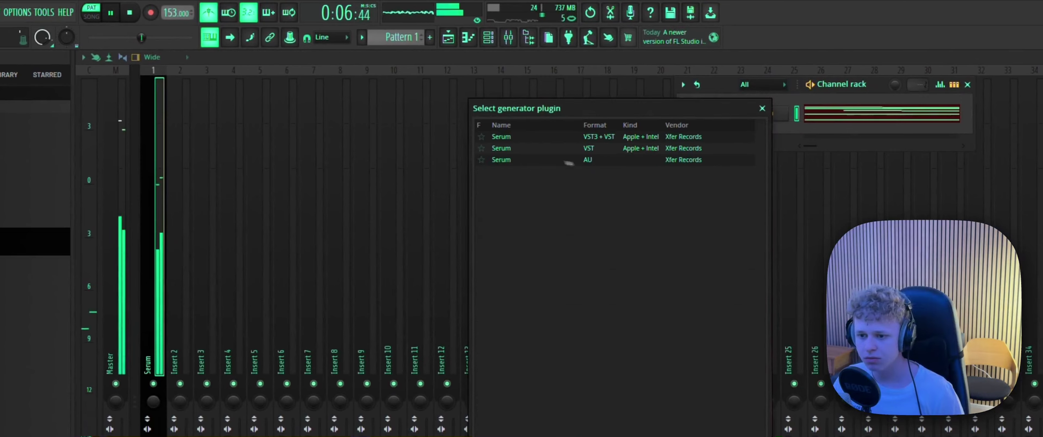
{"action": "left_click", "coordinate": [522, 141]}
- Browse the user presets of the second Serum and load Bright - DiscoBall_png
{"action": "left_click", "coordinate": [174, 98]}
{"action": "mouse_move", "coordinate": [208, 252]}
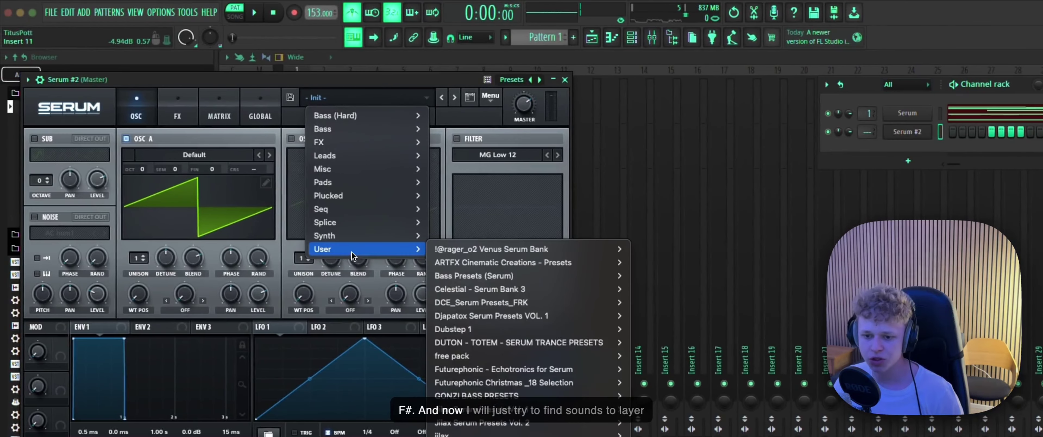
{"action": "mouse_move", "coordinate": [525, 329]}
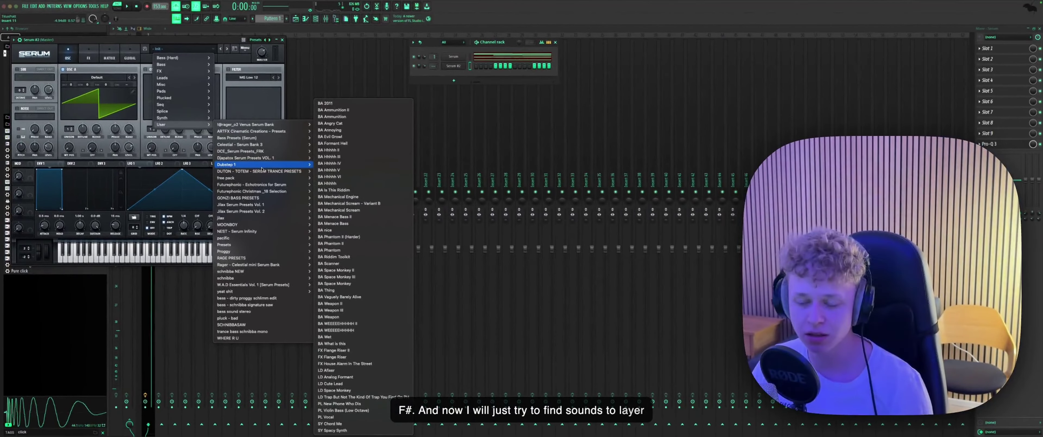
{"action": "mouse_move", "coordinate": [241, 179]}
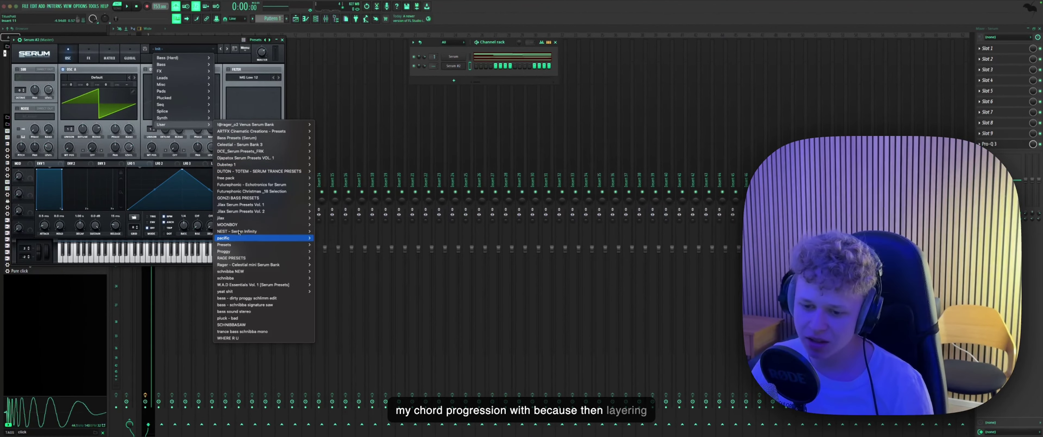
{"action": "mouse_move", "coordinate": [326, 238]}
{"action": "left_click", "coordinate": [373, 238]}
{"action": "left_click", "coordinate": [228, 49]}
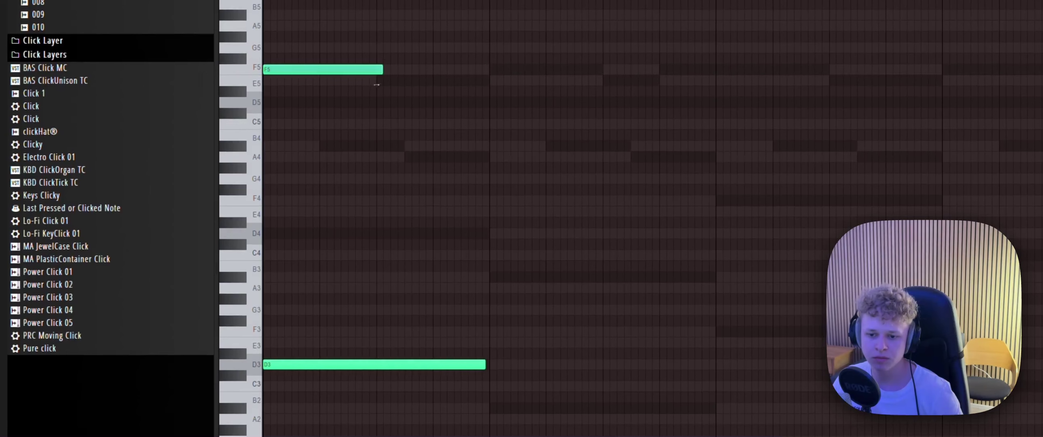
- Add an E5 note over the second half of bar one and extend the D3 note to the bar's end
{"action": "left_click", "coordinate": [382, 83]}
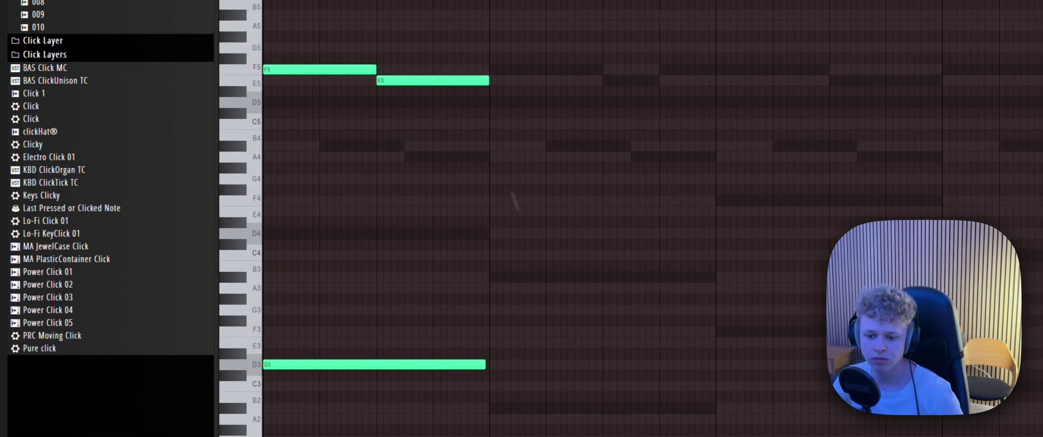
{"action": "left_click", "coordinate": [488, 369]}
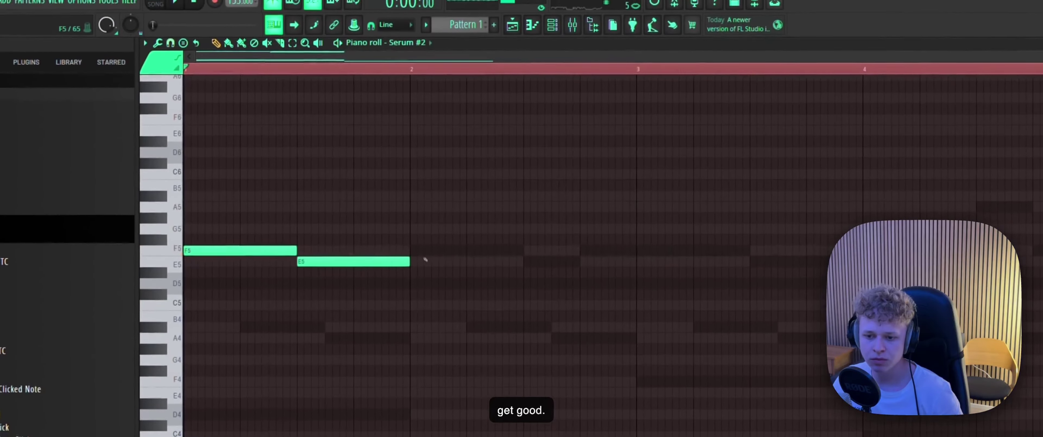
- Fill bar two of the melody with a half-bar F5, a quarter-bar E5 and a quarter-bar F5 note
{"action": "left_click", "coordinate": [454, 250]}
{"action": "key", "text": "space"}
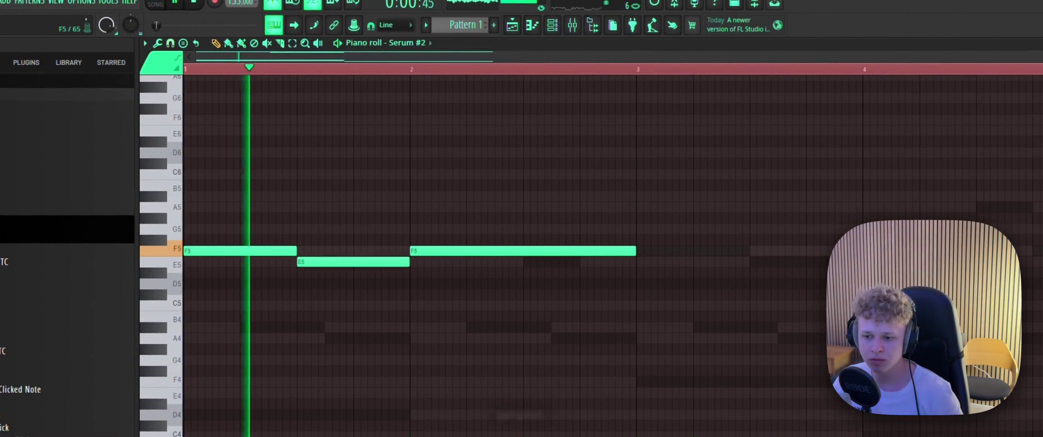
{"action": "left_click_drag", "start_coordinate": [634, 250], "coordinate": [521, 259]}
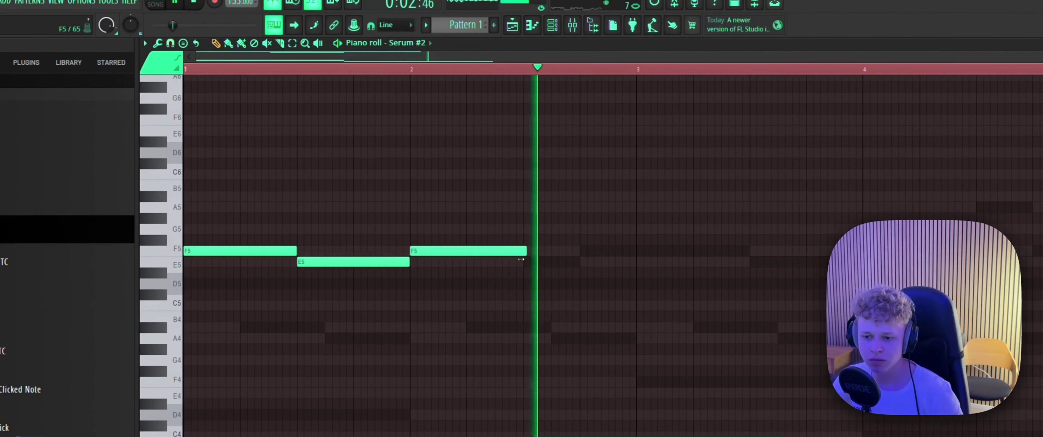
{"action": "left_click", "coordinate": [526, 262]}
{"action": "left_click_drag", "start_coordinate": [633, 262], "coordinate": [578, 262]}
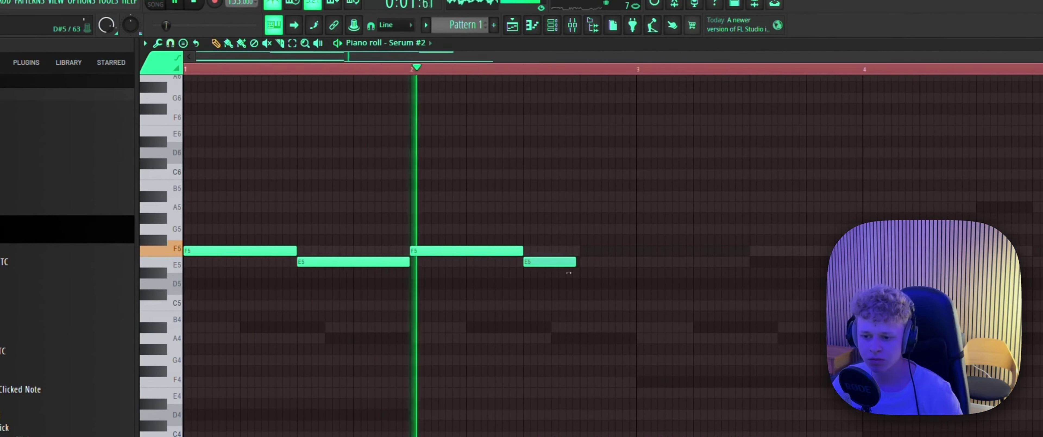
{"action": "left_click", "coordinate": [581, 251]}
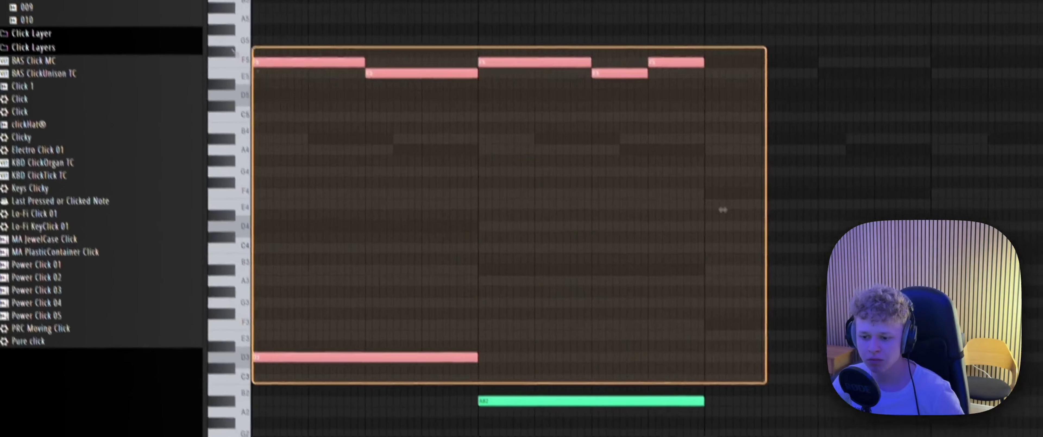
- Add a full-bar F3 bass note in bar three and a full-bar C3 note in bar four
{"action": "left_click_drag", "start_coordinate": [233, 51], "coordinate": [784, 377]}
{"action": "left_click", "coordinate": [708, 325]}
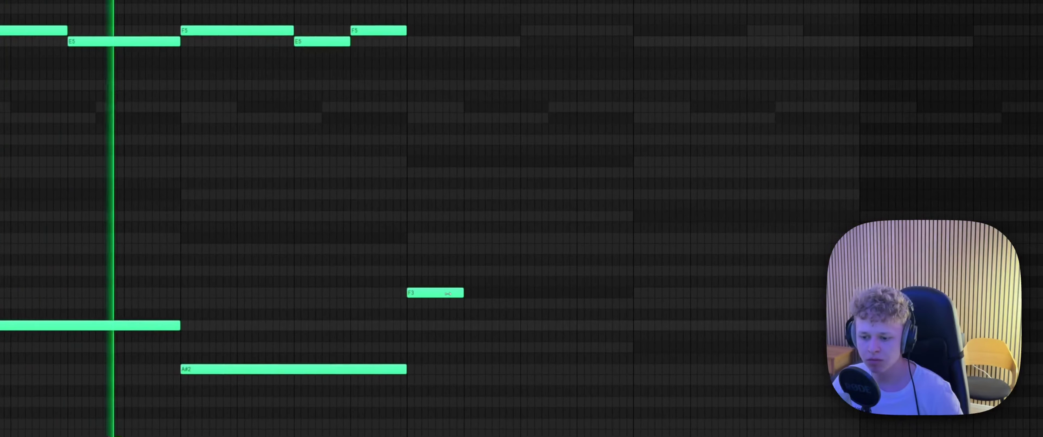
{"action": "left_click_drag", "start_coordinate": [758, 324], "coordinate": [896, 343]}
{"action": "left_click_drag", "start_coordinate": [599, 311], "coordinate": [626, 310]}
{"action": "left_click", "coordinate": [664, 348]}
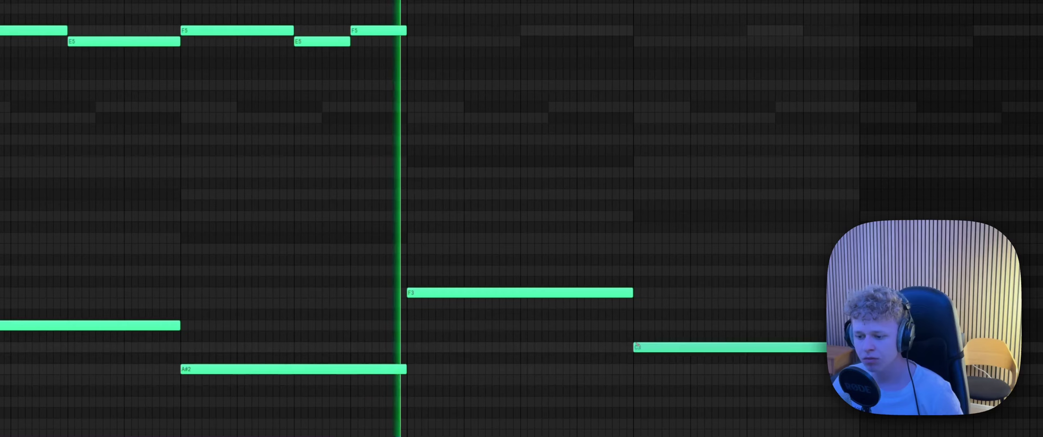
- Write bar three of the melody as a half-bar F5 note followed by a half-bar E5 note
{"action": "left_click", "coordinate": [408, 30]}
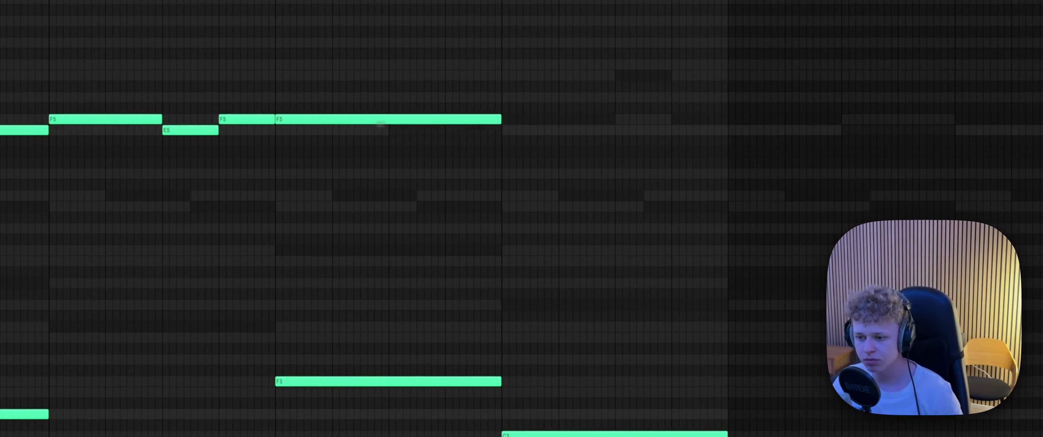
{"action": "left_click_drag", "start_coordinate": [499, 120], "coordinate": [387, 140]}
{"action": "left_click", "coordinate": [410, 130]}
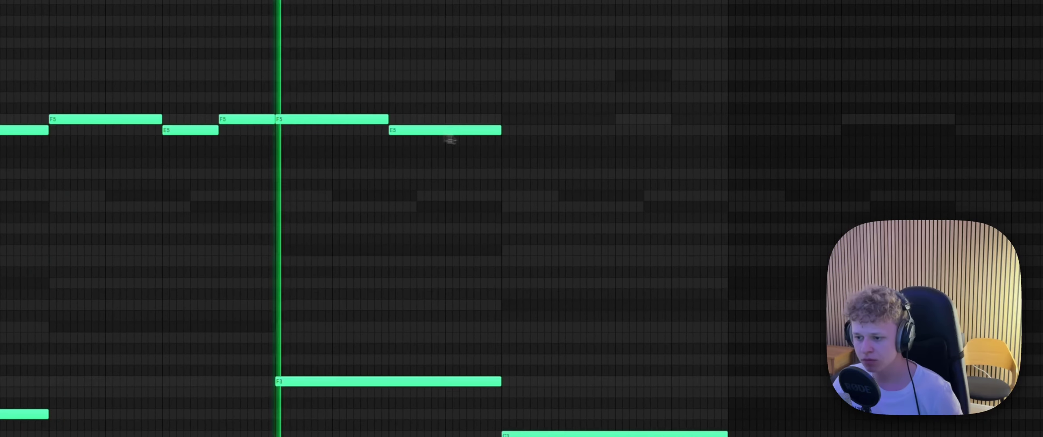
- Write bar four of the melody as a half-bar F5, a quarter-bar A5 and a quarter-bar F5 note
{"action": "left_click", "coordinate": [506, 118]}
{"action": "left_click", "coordinate": [619, 75]}
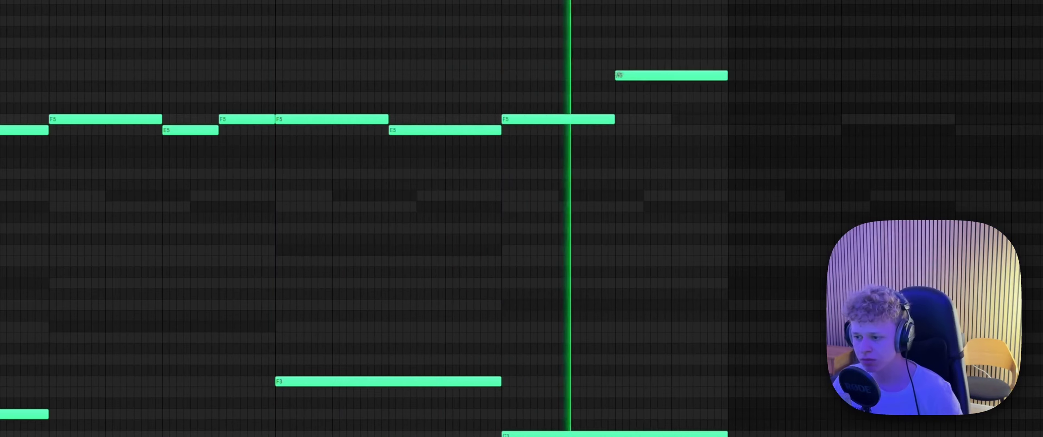
{"action": "left_click_drag", "start_coordinate": [727, 75], "coordinate": [671, 75]}
{"action": "left_click", "coordinate": [690, 119]}
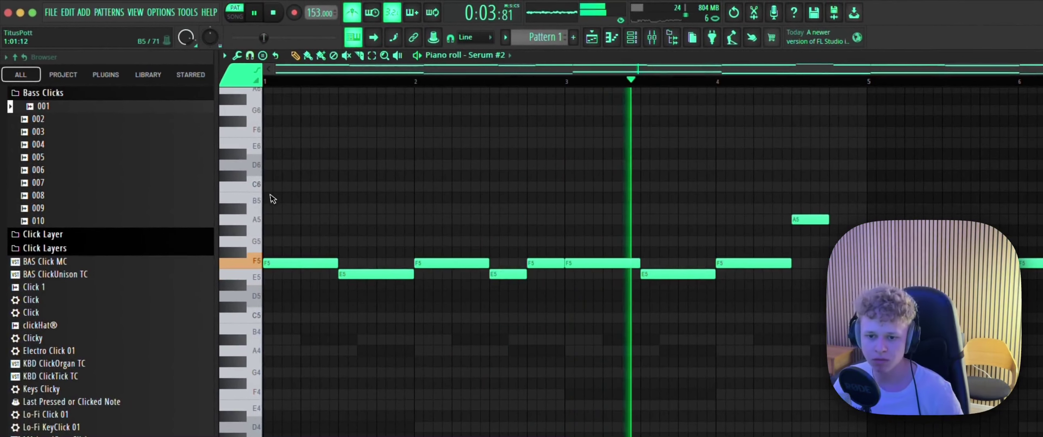
{"action": "key", "text": "space"}
{"action": "left_click", "coordinate": [306, 165]}
{"action": "left_click", "coordinate": [306, 165]}
{"action": "key", "text": "space"}
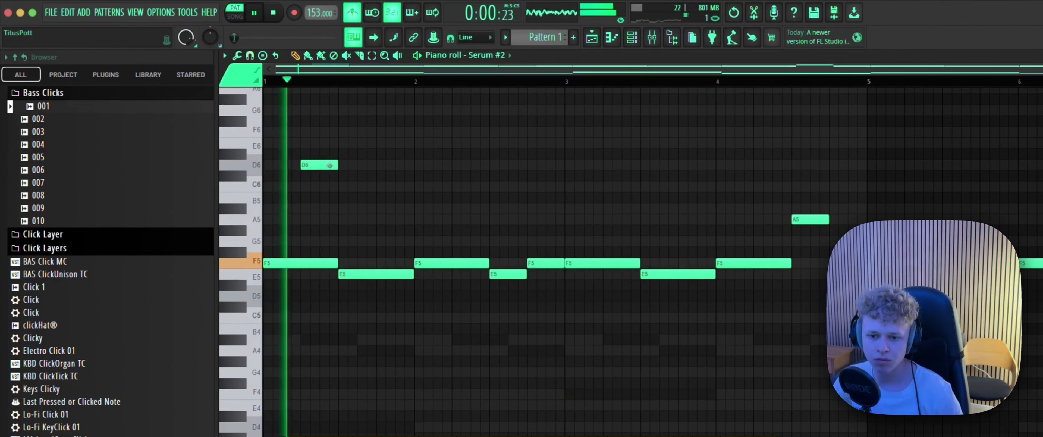
{"action": "left_click_drag", "start_coordinate": [336, 165], "coordinate": [356, 169]}
{"action": "right_click", "coordinate": [356, 166]}
{"action": "key", "text": "space"}
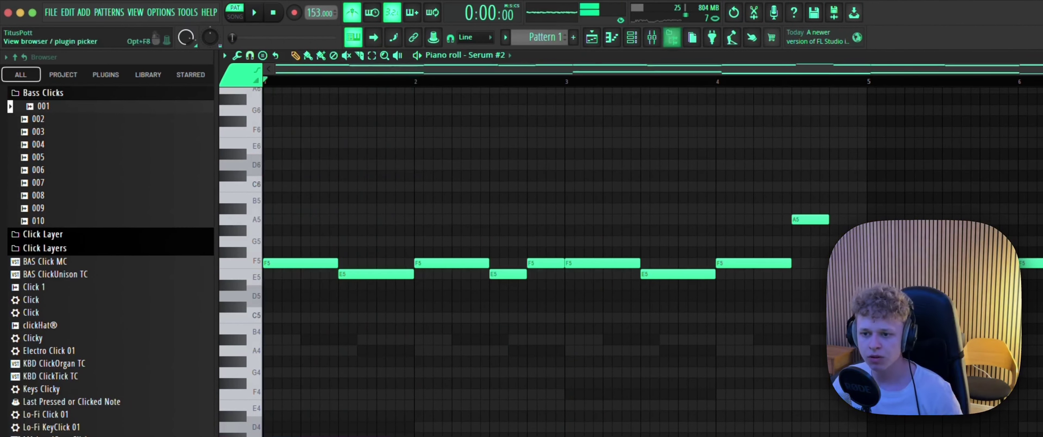
- Load the Bright - Field of Dreams preset in Serum #2 and play the pattern with it
{"action": "left_click", "coordinate": [632, 37]}
{"action": "left_click", "coordinate": [907, 131]}
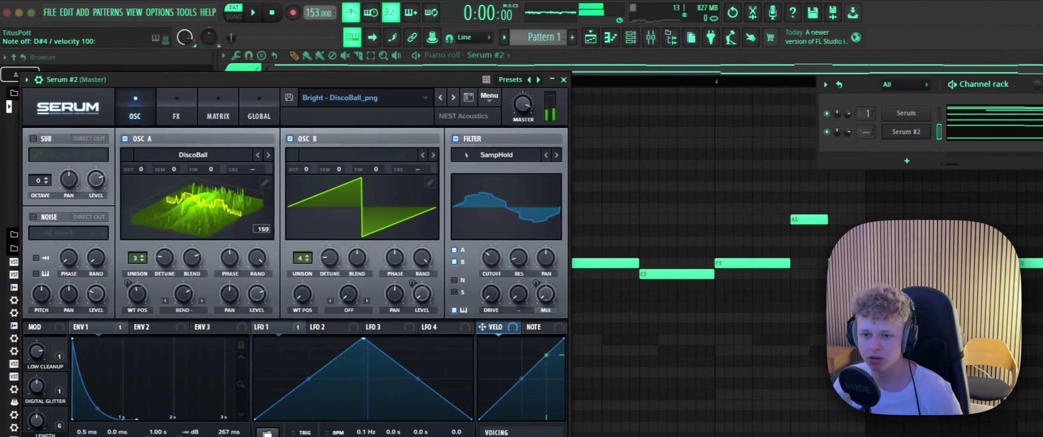
{"action": "left_click", "coordinate": [454, 100]}
{"action": "key", "text": "space"}
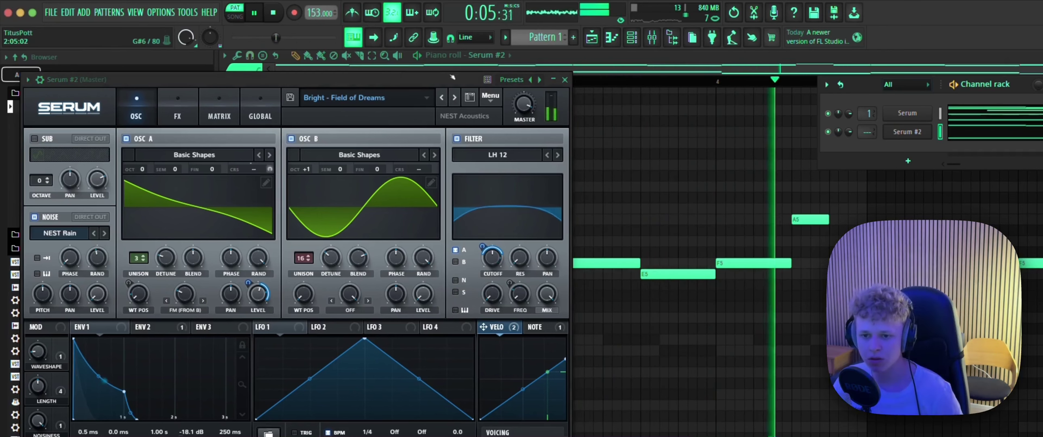
- Add a Pro-Q 3 equalizer to the mixer track of Serum #2
{"action": "left_click", "coordinate": [653, 42]}
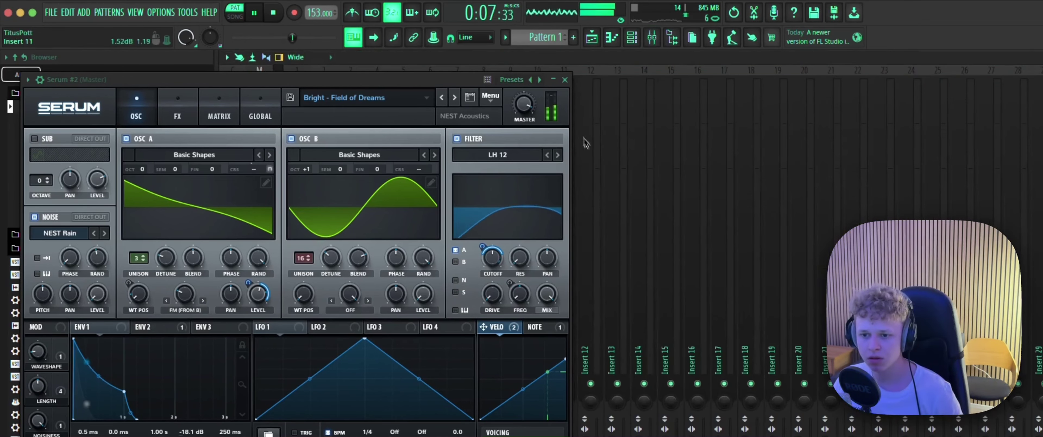
{"action": "left_click", "coordinate": [565, 80]}
{"action": "type", "text": "pro"}
{"action": "left_click", "coordinate": [490, 128]}
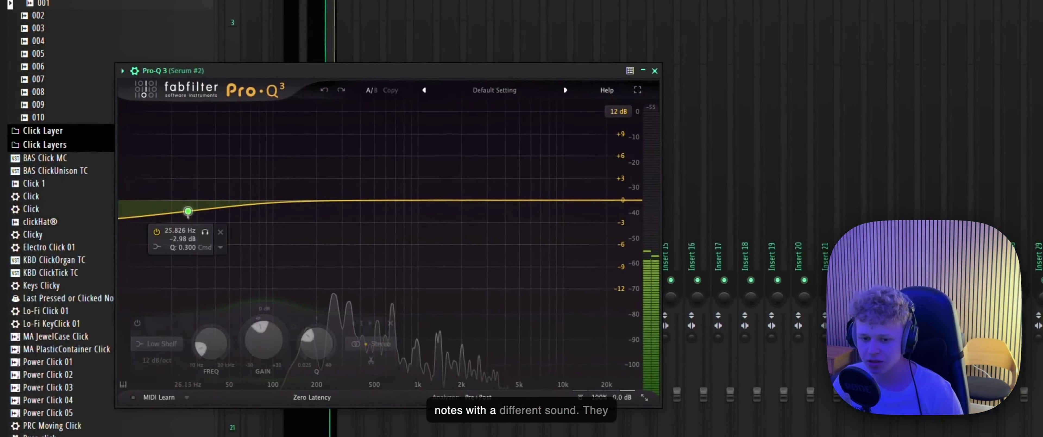
- Turn the lowest Pro-Q 3 band into an 18 dB/oct low cut at about 150 Hz while the pattern plays
{"action": "right_click", "coordinate": [188, 211]}
{"action": "mouse_move", "coordinate": [229, 277]}
{"action": "left_click", "coordinate": [322, 304]}
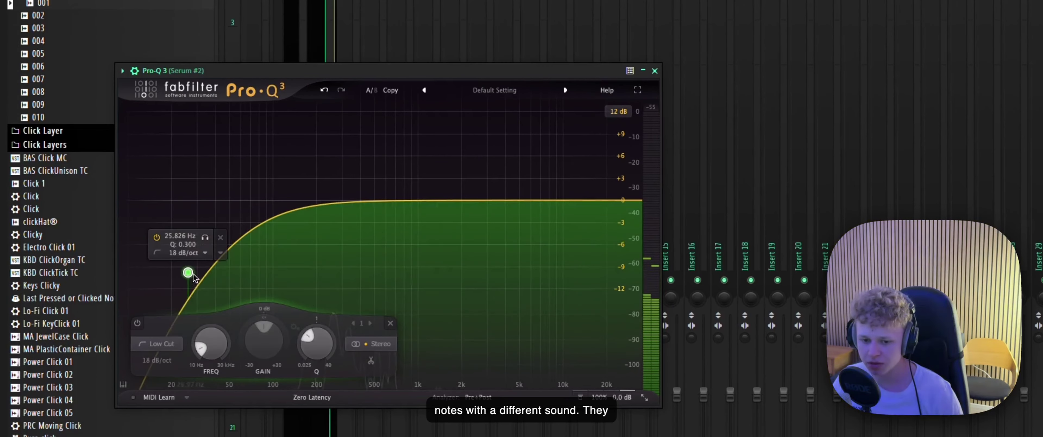
{"action": "left_click_drag", "start_coordinate": [191, 312], "coordinate": [208, 248]}
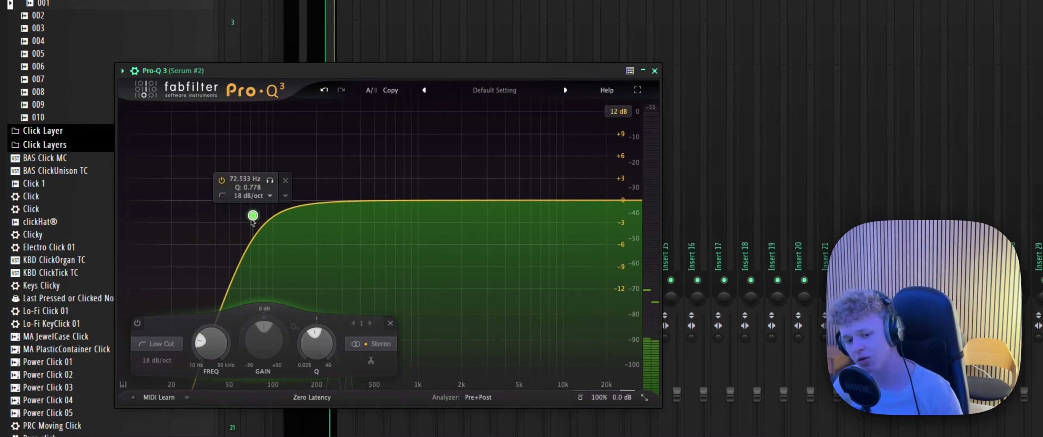
{"action": "key", "text": "space"}
{"action": "left_click_drag", "start_coordinate": [254, 222], "coordinate": [298, 218]}
- Trim the extreme highs slightly with one bell band and dip 308 Hz by about 2.65 dB with another
{"action": "left_click_drag", "start_coordinate": [441, 200], "coordinate": [379, 233]}
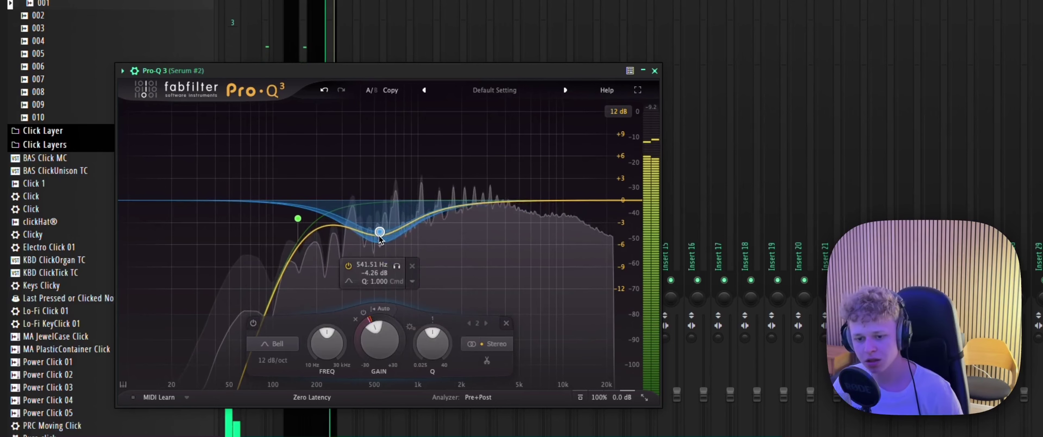
{"action": "left_click_drag", "start_coordinate": [379, 231], "coordinate": [296, 209]}
{"action": "left_click_drag", "start_coordinate": [349, 225], "coordinate": [558, 239]}
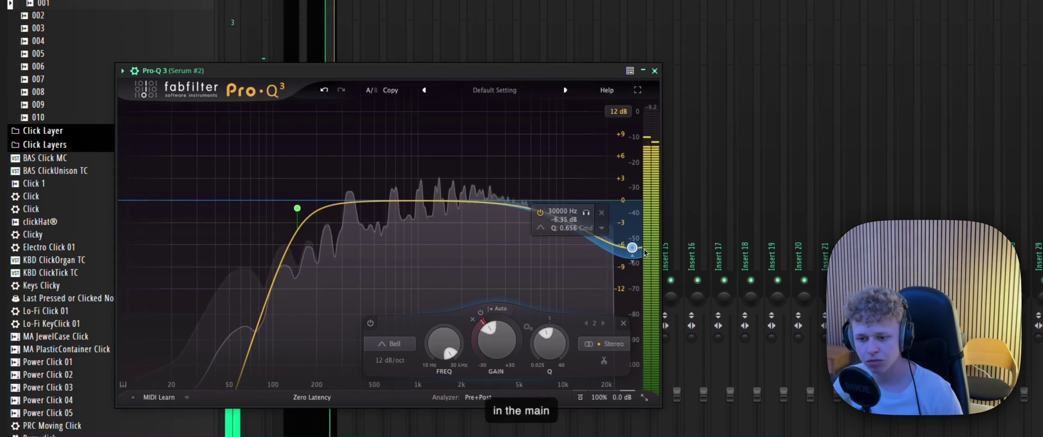
{"action": "left_click_drag", "start_coordinate": [621, 242], "coordinate": [609, 219]}
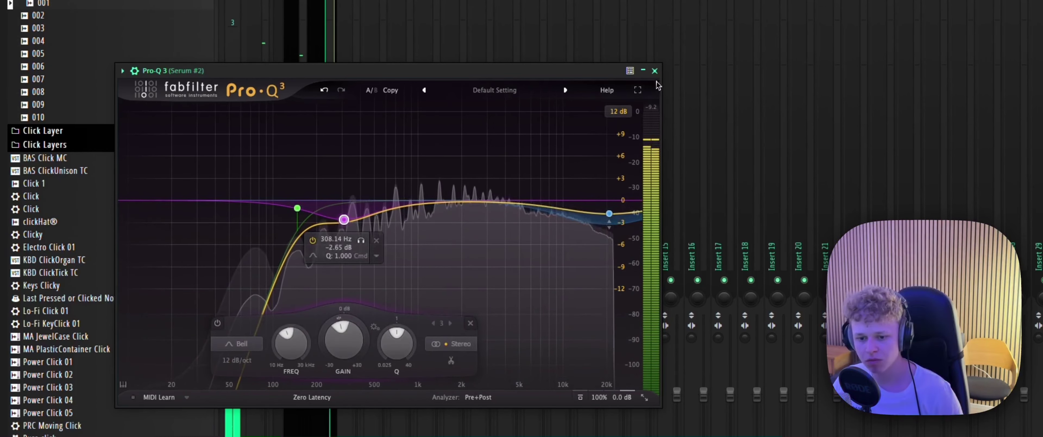
- Close the equalizer and lower the mixer volume of Serum #2
{"action": "left_click", "coordinate": [654, 71]}
{"action": "left_click_drag", "start_coordinate": [329, 394], "coordinate": [330, 436]}
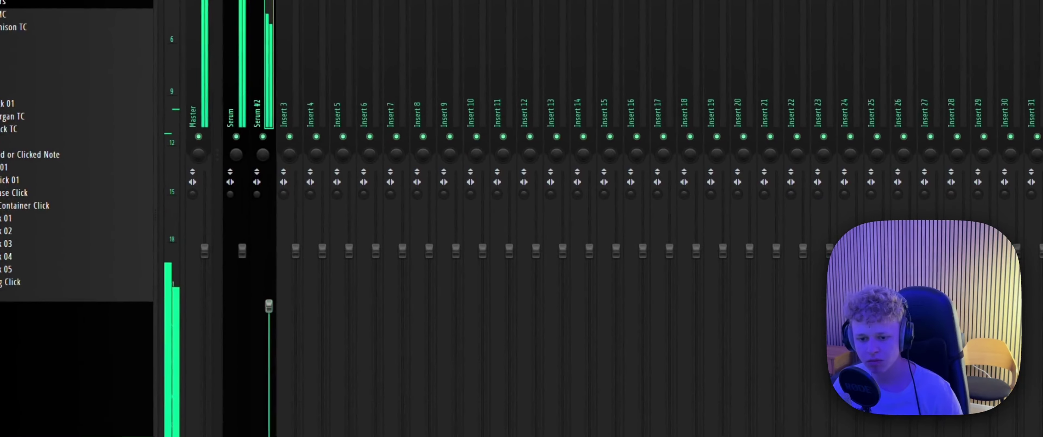
{"action": "key", "text": "F9"}
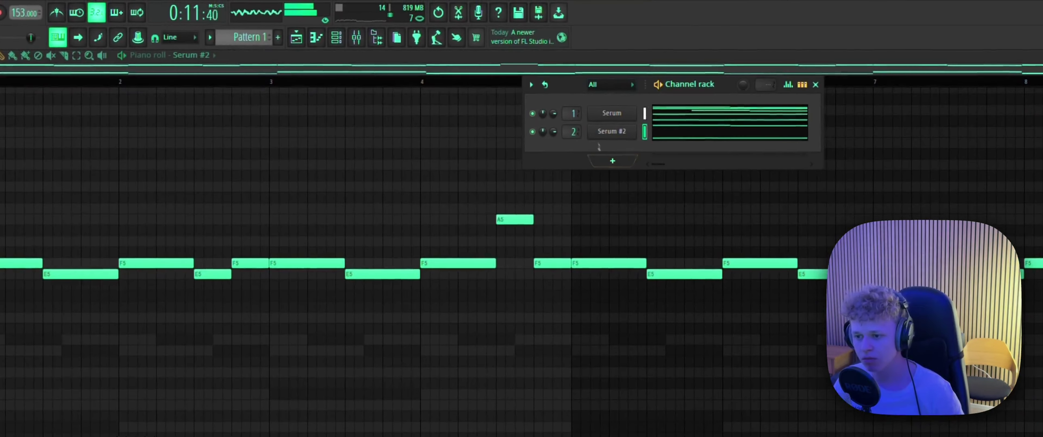
- Add a third Serum instance as a new channel, using the VST3 + VST version
{"action": "left_click", "coordinate": [614, 161]}
{"action": "left_click", "coordinate": [628, 127]}
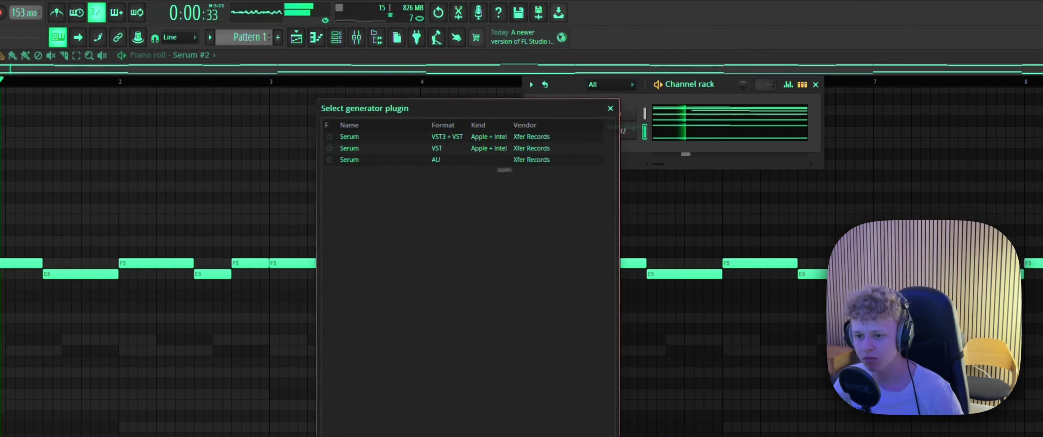
{"action": "key", "text": "space"}
{"action": "double_click", "coordinate": [348, 140]}
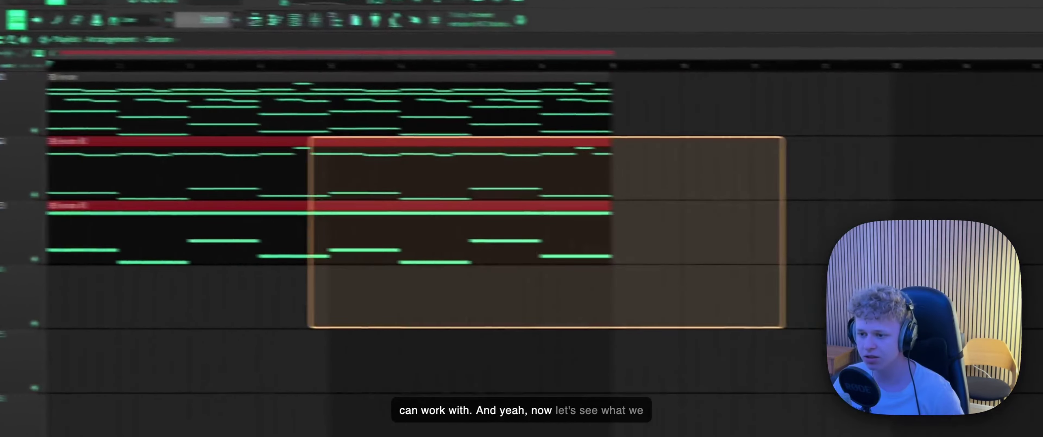
- Duplicate the Serum, Serum #2 and Serum #3 playlist clips so the copies start at bar 9
{"action": "left_click_drag", "start_coordinate": [312, 163], "coordinate": [251, 107]}
{"action": "key", "text": "ctrl+b"}
{"action": "left_click", "coordinate": [465, 359], "text": "ctrl"}
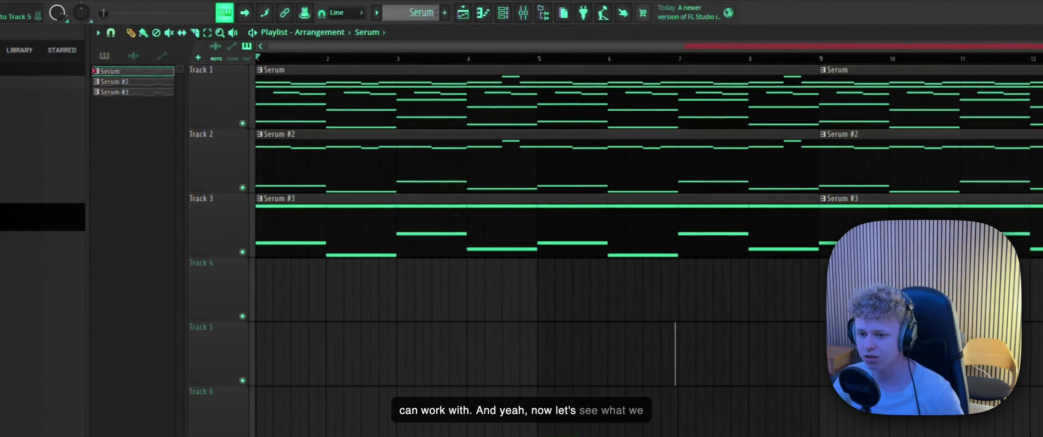
- Clear the first eight bars on all three tracks and place only the Serum clip back at bar 1
{"action": "scroll", "coordinate": [183, 219], "scroll_direction": "up", "scroll_amount": 2}
{"action": "scroll", "coordinate": [253, 338], "scroll_direction": "down", "scroll_amount": 4}
{"action": "scroll", "coordinate": [233, 363], "scroll_direction": "down", "scroll_amount": 2}
{"action": "right_click", "coordinate": [360, 93]}
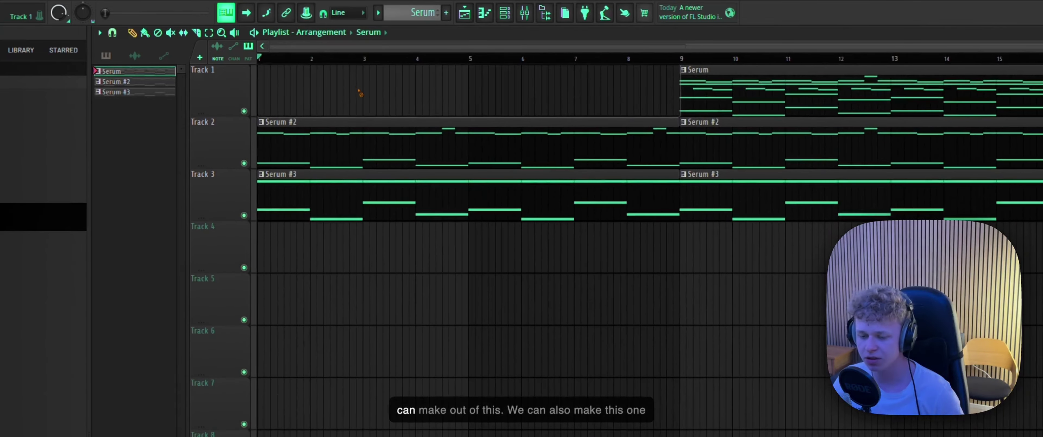
{"action": "right_click", "coordinate": [344, 182]}
{"action": "right_click", "coordinate": [364, 151]}
{"action": "key", "text": "space"}
{"action": "left_click", "coordinate": [265, 91]}
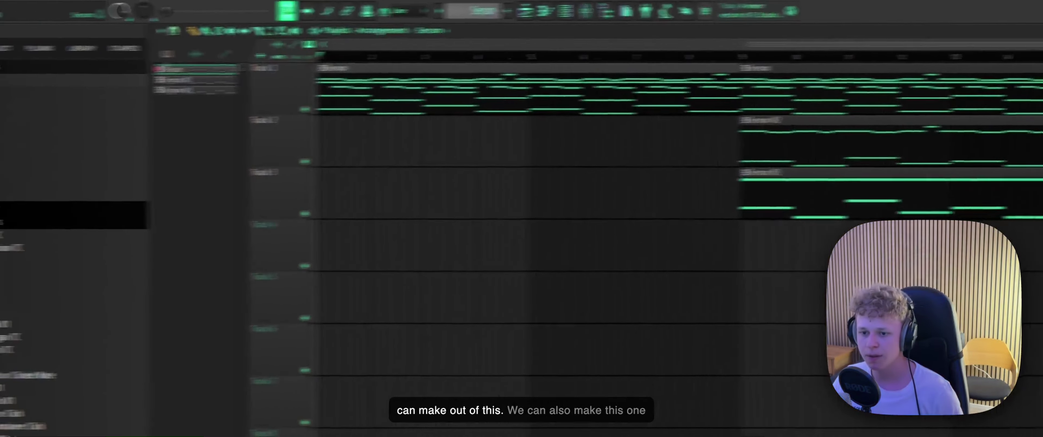
- Make the Serum clip at bar 1 a unique pattern and strip moving melody notes from its chords
{"action": "left_click", "coordinate": [388, 68]}
{"action": "left_click", "coordinate": [441, 145]}
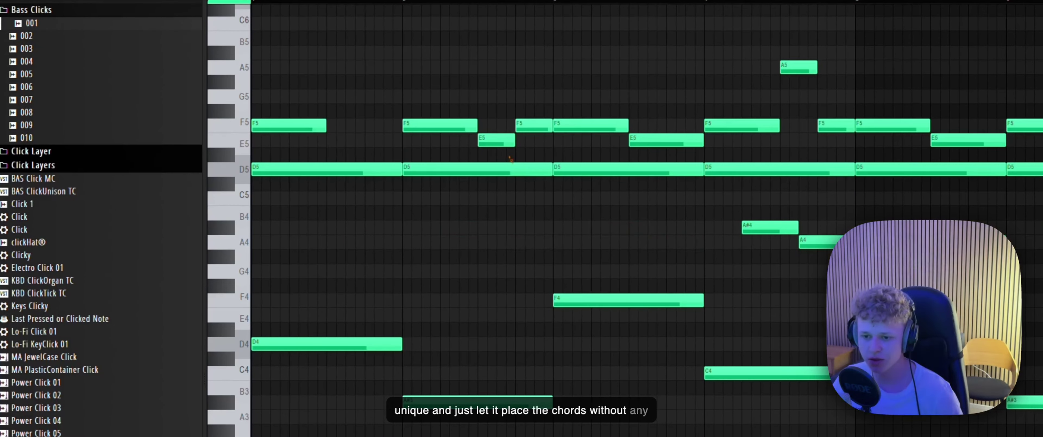
{"action": "right_click", "coordinate": [519, 129]}
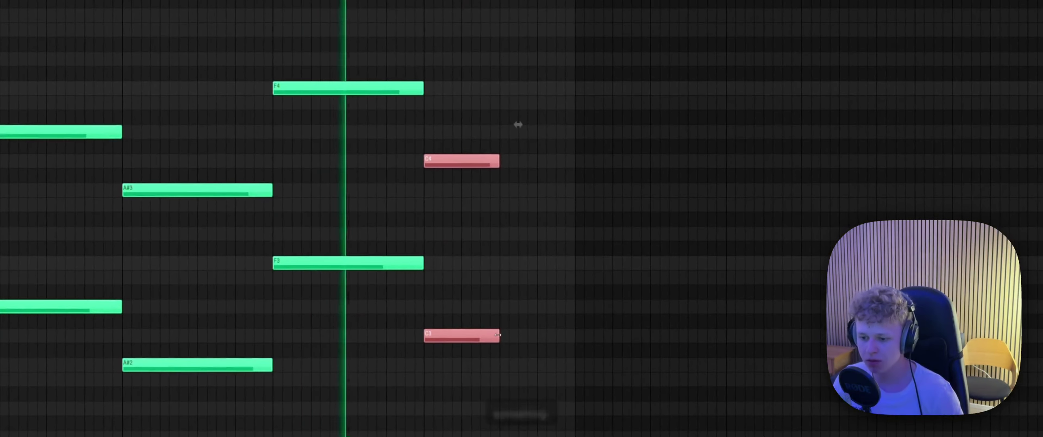
- Extend the bar-four C4 and C3 notes to a full bar and play the simplified chords
{"action": "left_click_drag", "start_coordinate": [497, 334], "coordinate": [535, 335]}
{"action": "left_click", "coordinate": [552, 335], "text": "ctrl"}
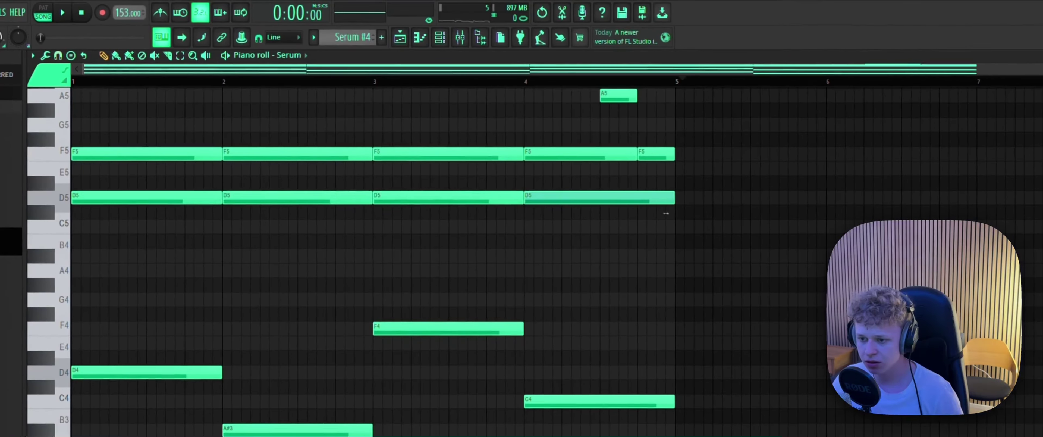
{"action": "key", "text": "space"}
- Move the Serum clip on track 1 from bar 9 to bar 17 by duplicating it and deleting the original
{"action": "key", "text": "F5"}
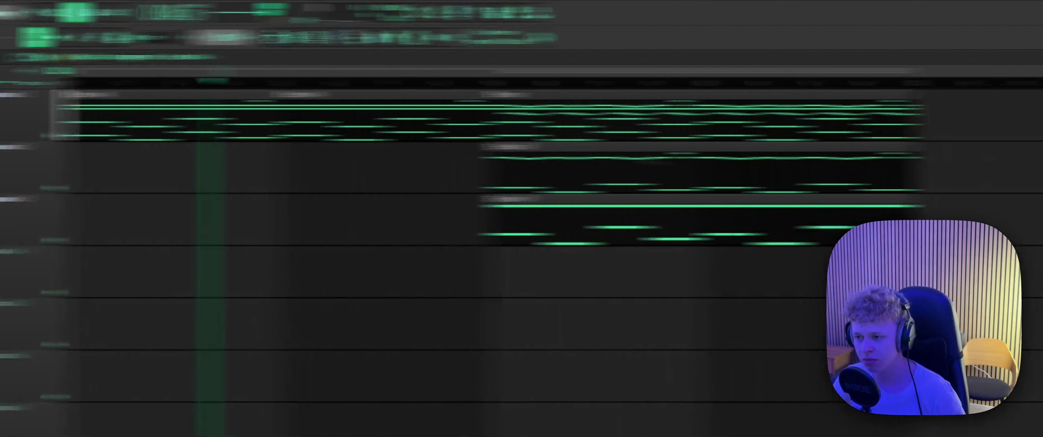
{"action": "left_click_drag", "start_coordinate": [643, 128], "coordinate": [915, 99]}
{"action": "key", "text": "ctrl+b"}
{"action": "right_click", "coordinate": [804, 103]}
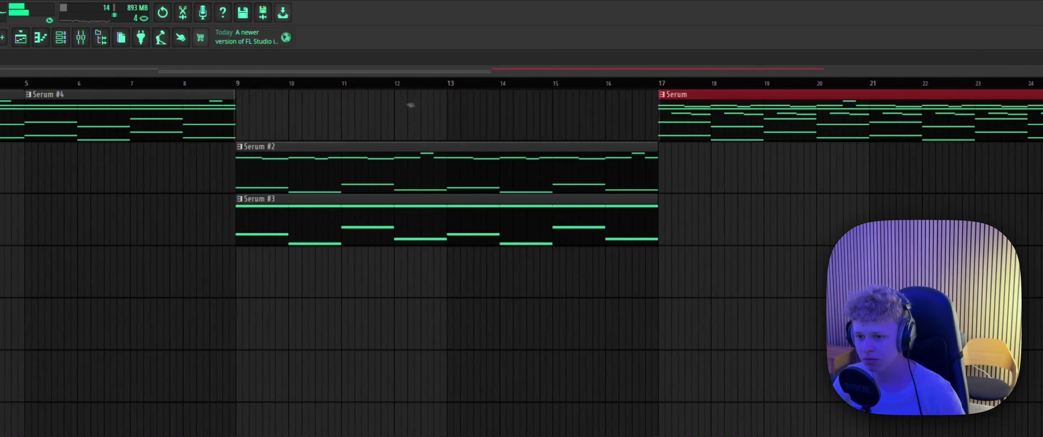
- Fill bars 9 to 16 of track 1 with two more copies of the Serum #4 chord clip
{"action": "left_click_drag", "start_coordinate": [670, 110], "coordinate": [696, 122]}
{"action": "key", "text": "ctrl+b"}
{"action": "left_click", "coordinate": [259, 168], "text": "ctrl"}
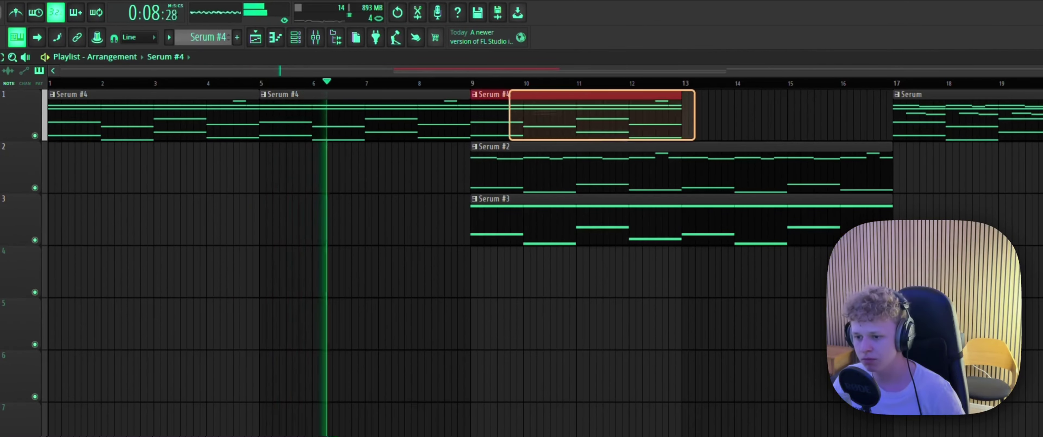
{"action": "key", "text": "ctrl+b"}
- Duplicate the Serum #2 clip to bar 17 on track 2 and delete the one at bar 9
{"action": "left_click", "coordinate": [776, 185], "text": "ctrl"}
{"action": "key", "text": "ctrl+b"}
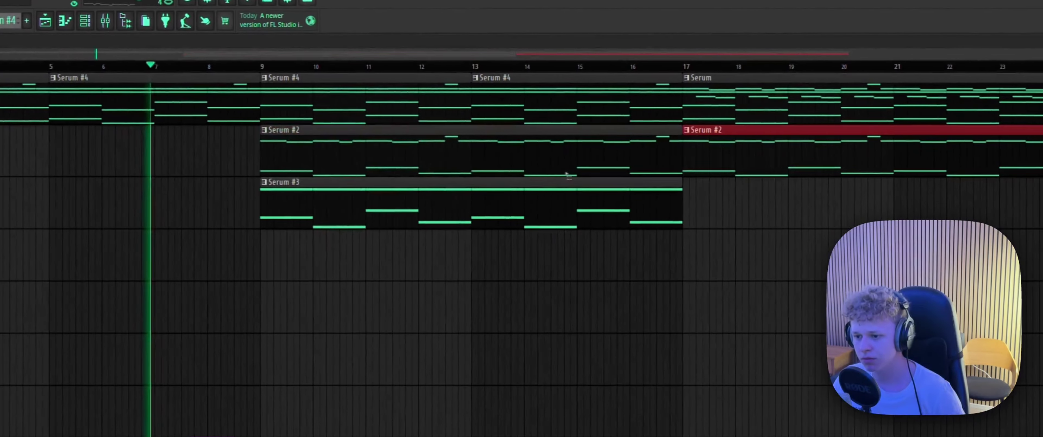
{"action": "right_click", "coordinate": [566, 173]}
{"action": "left_click", "coordinate": [556, 298], "text": "ctrl"}
{"action": "scroll", "coordinate": [463, 280], "scroll_direction": "down", "scroll_amount": 1}
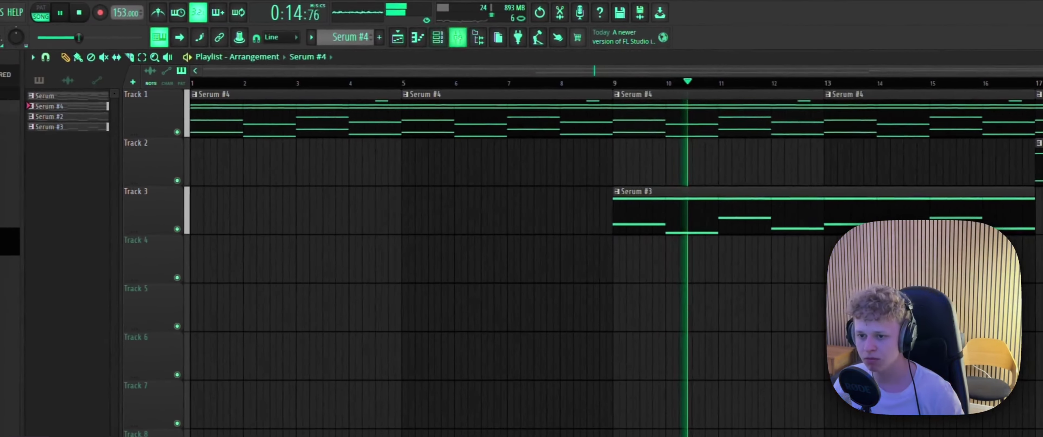
- Lower the mixer volume of Serum #3
{"action": "left_click", "coordinate": [93, 21]}
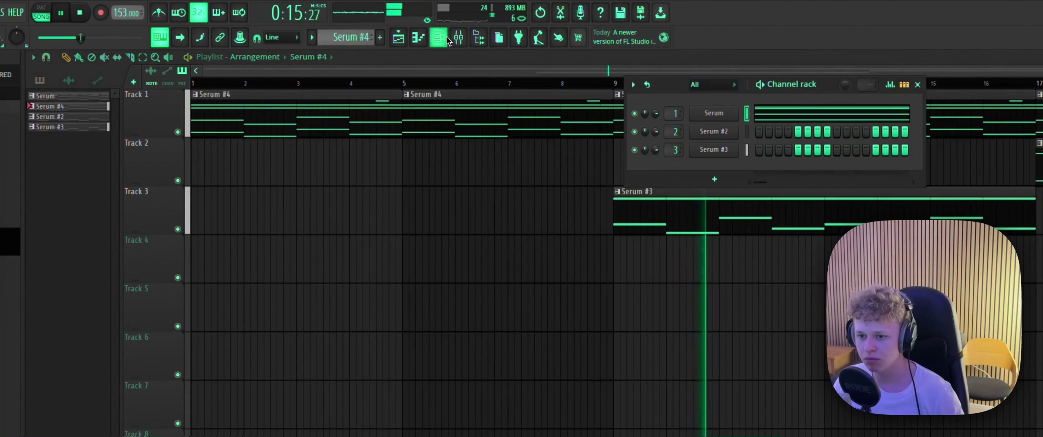
{"action": "left_click", "coordinate": [458, 38]}
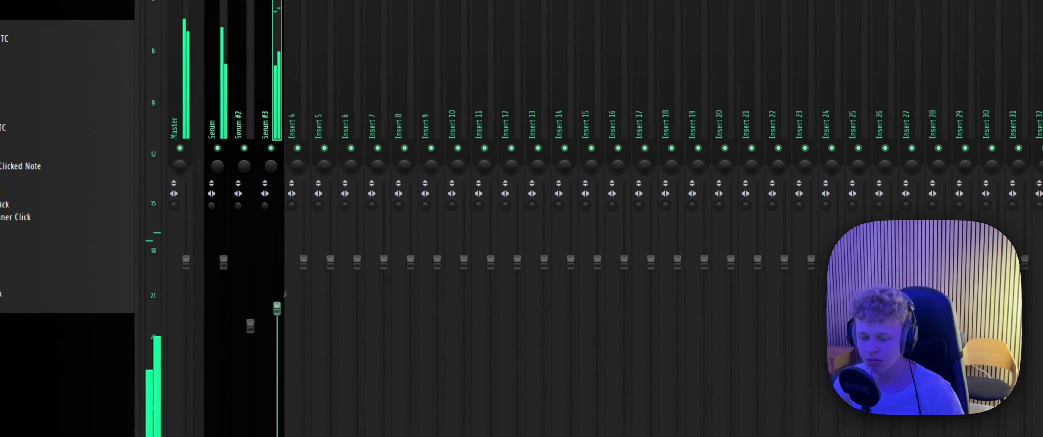
{"action": "left_click", "coordinate": [932, 97]}
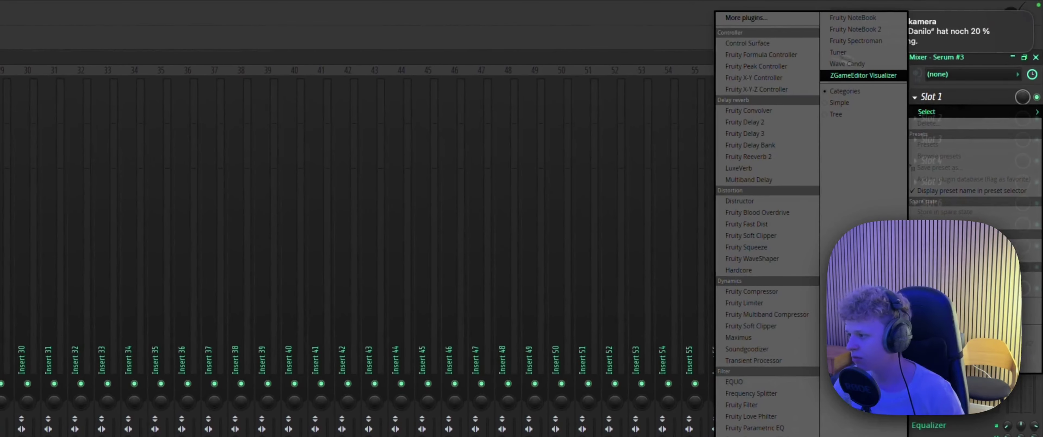
{"action": "key", "text": "Escape"}
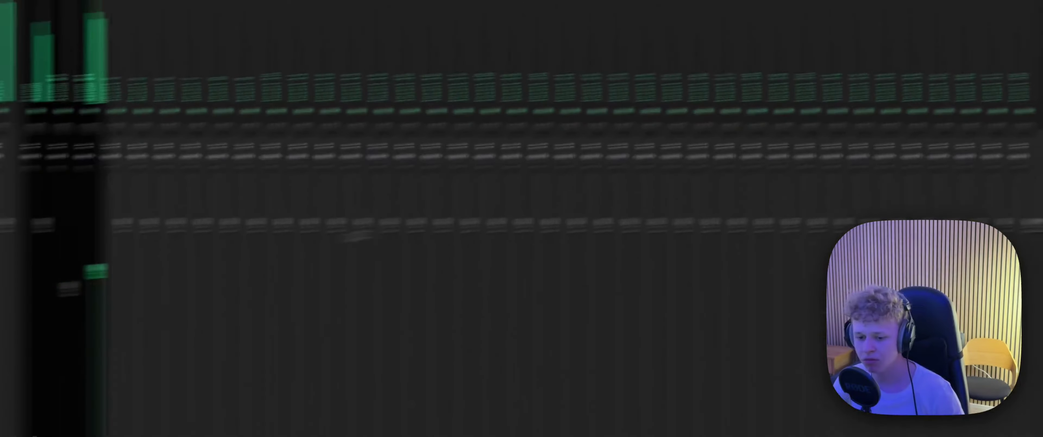
{"action": "left_click_drag", "start_coordinate": [270, 259], "coordinate": [270, 283]}
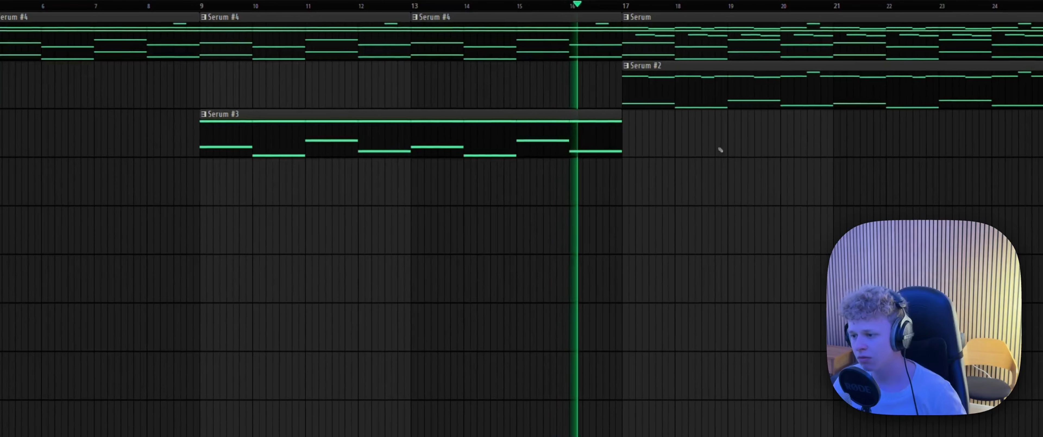
- Duplicate the Serum #3 clip on track 3 so the copy starts at bar 17
{"action": "left_click", "coordinate": [505, 141], "text": "ctrl"}
{"action": "key", "text": "ctrl+b"}
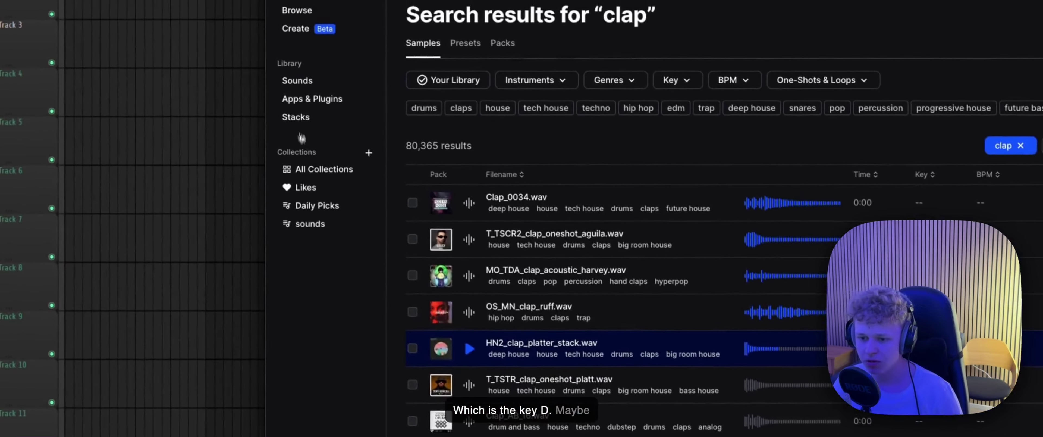
- In the Splice app, open the library's own sounds and preview the DS_MDH_120 female vocal harmonies loop
{"action": "left_click", "coordinate": [356, 102]}
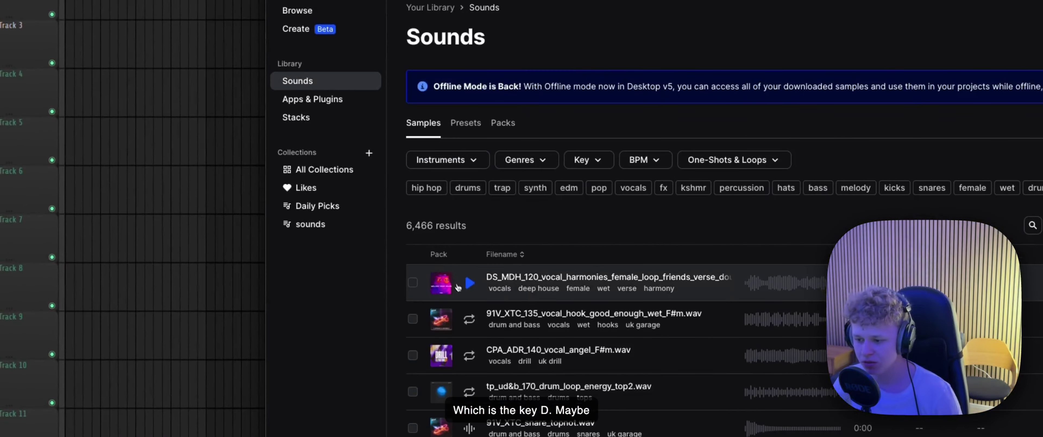
{"action": "left_click", "coordinate": [469, 280]}
{"action": "left_click", "coordinate": [469, 278]}
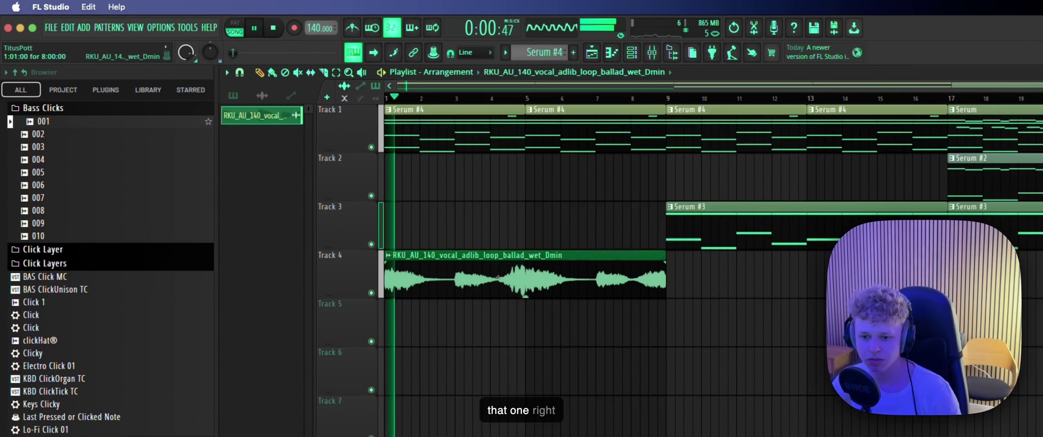
- Set the time-stretching mode of the RKU_AU_140 vocal adlib clip on track 4 to Stretch
{"action": "double_click", "coordinate": [497, 278]}
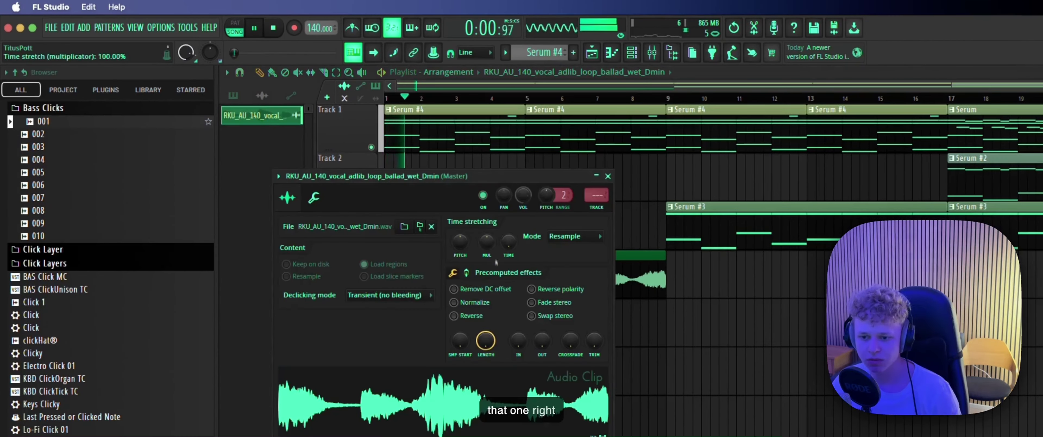
{"action": "left_click", "coordinate": [564, 237]}
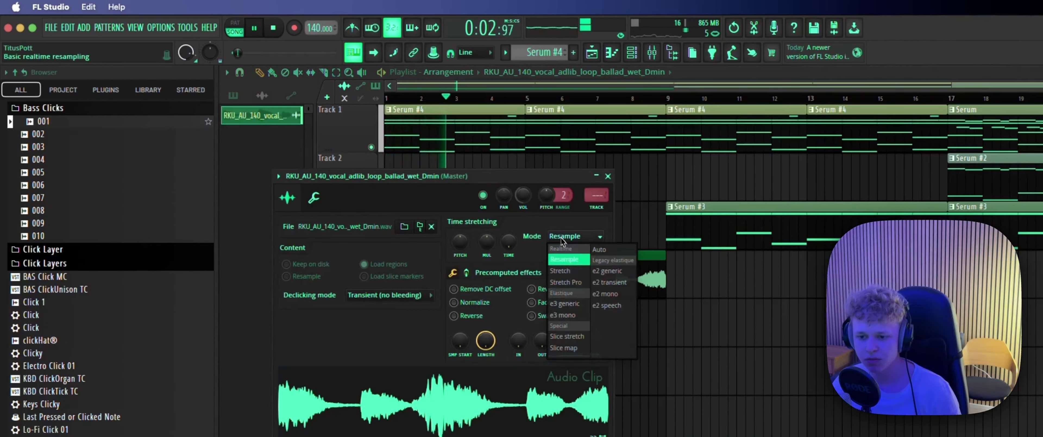
{"action": "left_click", "coordinate": [567, 271]}
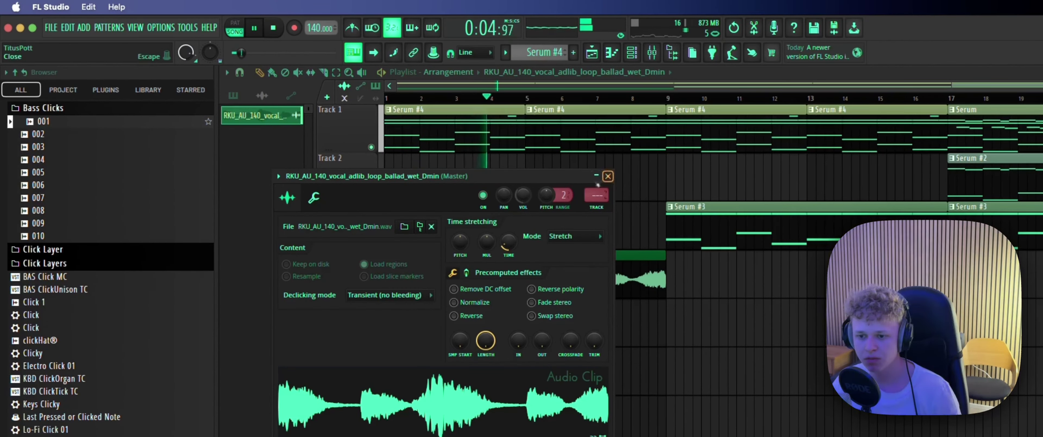
- Set the project tempo to 153 BPM and route the vocal adlib clip to mixer track 4
{"action": "left_click", "coordinate": [608, 176]}
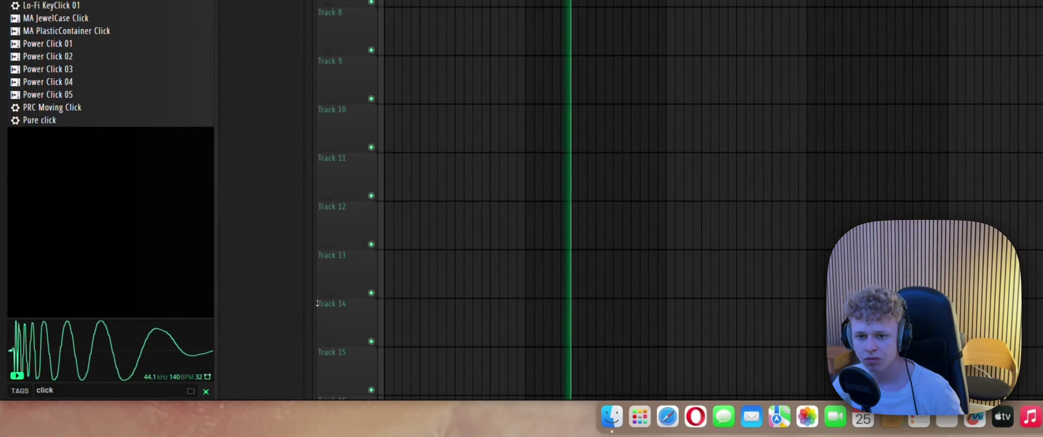
{"action": "key", "text": "space"}
{"action": "key", "text": "space"}
{"action": "double_click", "coordinate": [404, 269]}
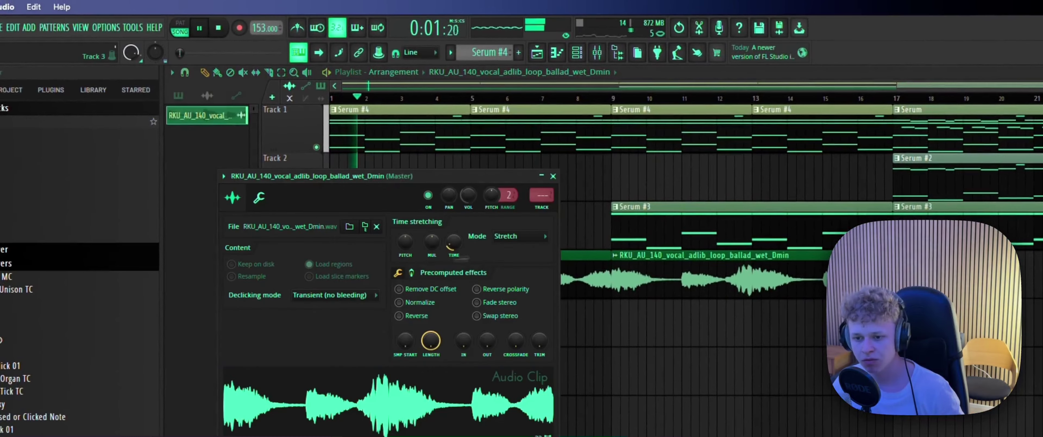
{"action": "double_click", "coordinate": [545, 208]}
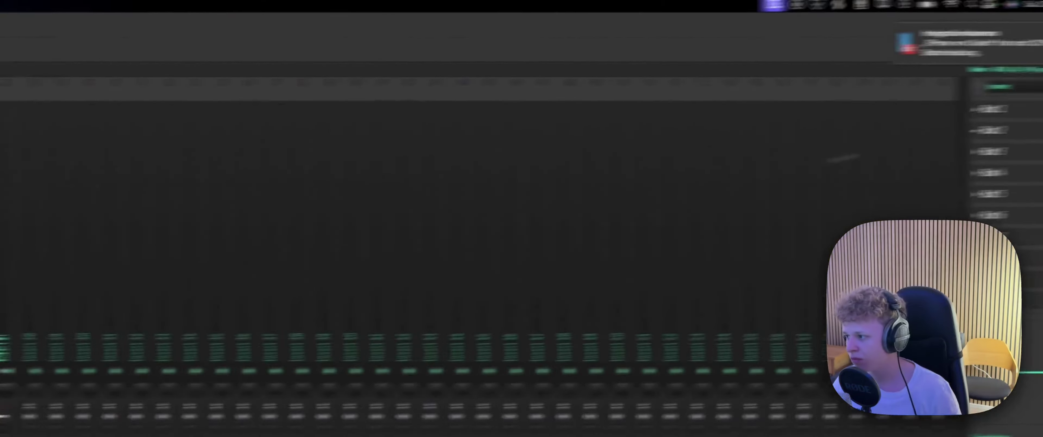
- Load SerumFX into slot 1 of the vocal adlib's mixer track and enable its Delay effect
{"action": "left_click", "coordinate": [916, 112]}
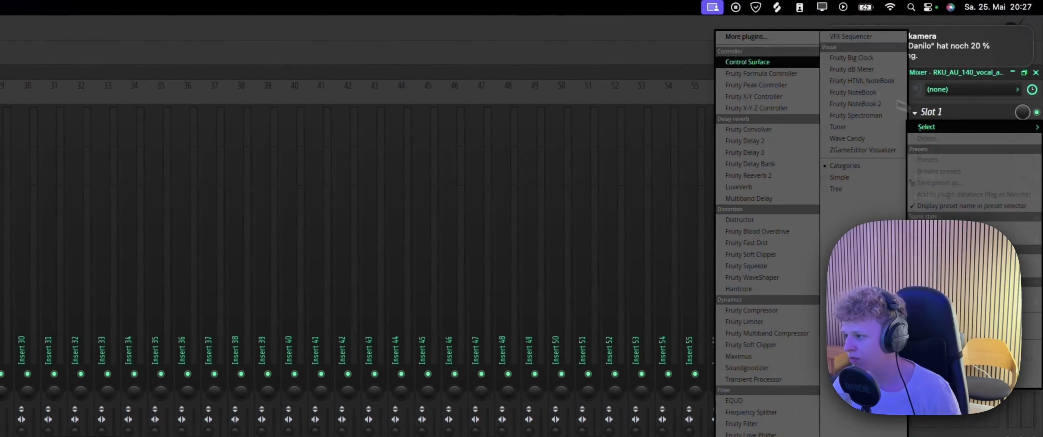
{"action": "left_click", "coordinate": [750, 38]}
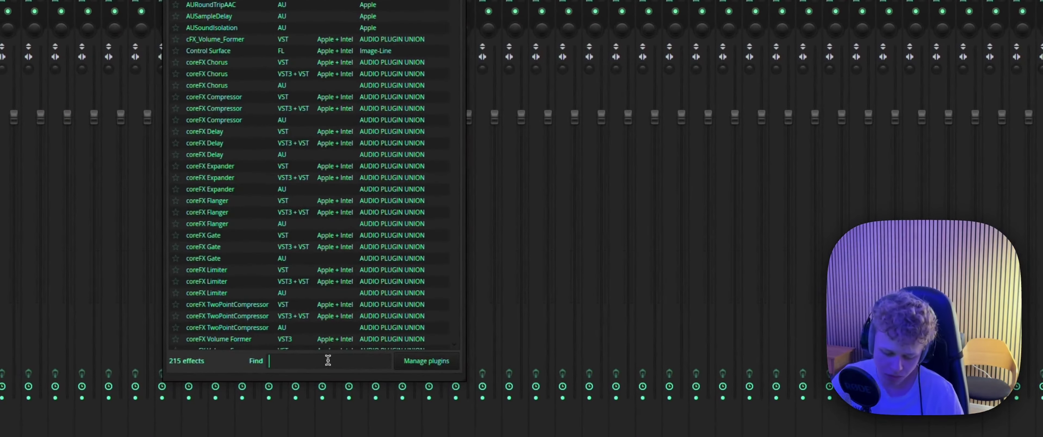
{"action": "type", "text": "ser"}
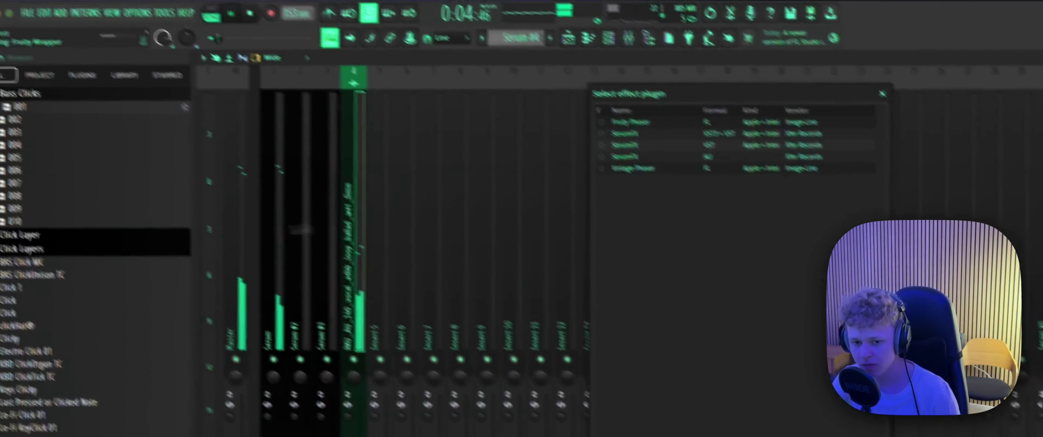
{"action": "left_click", "coordinate": [586, 117]}
{"action": "left_click", "coordinate": [54, 248]}
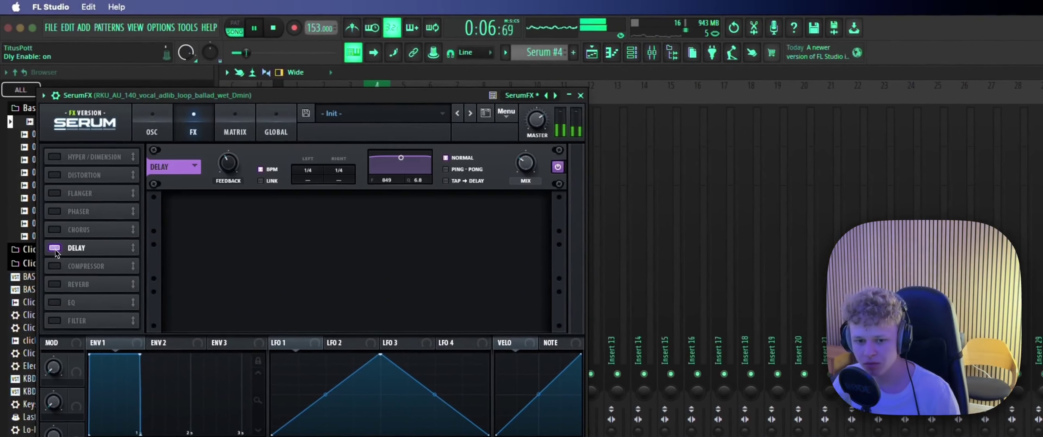
{"action": "left_click", "coordinate": [580, 95]}
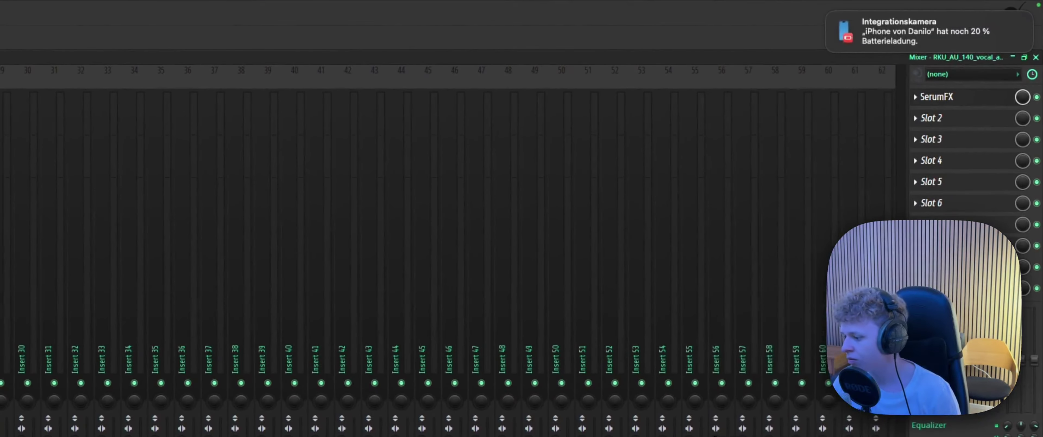
- Add the FabFilter Pro-Q 3 equalizer to the last effect slot of the vocal adlib's mixer track
{"action": "left_click", "coordinate": [931, 288]}
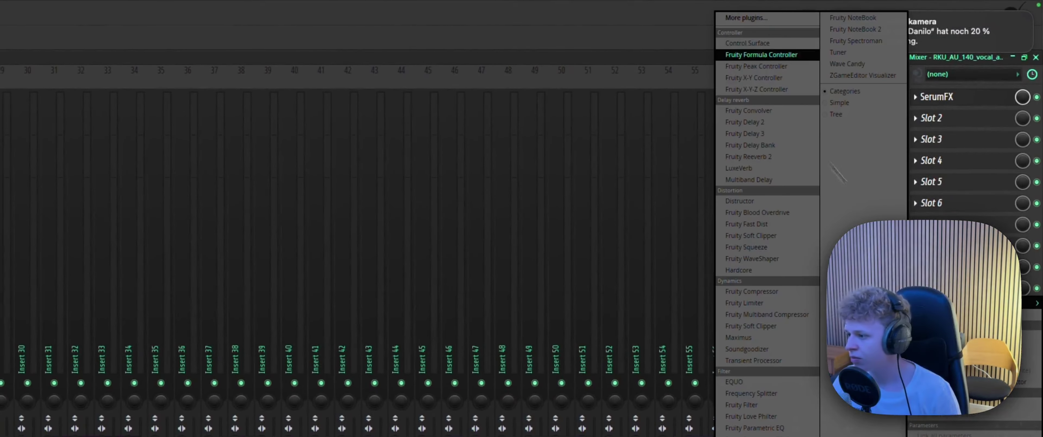
{"action": "left_click", "coordinate": [746, 18]}
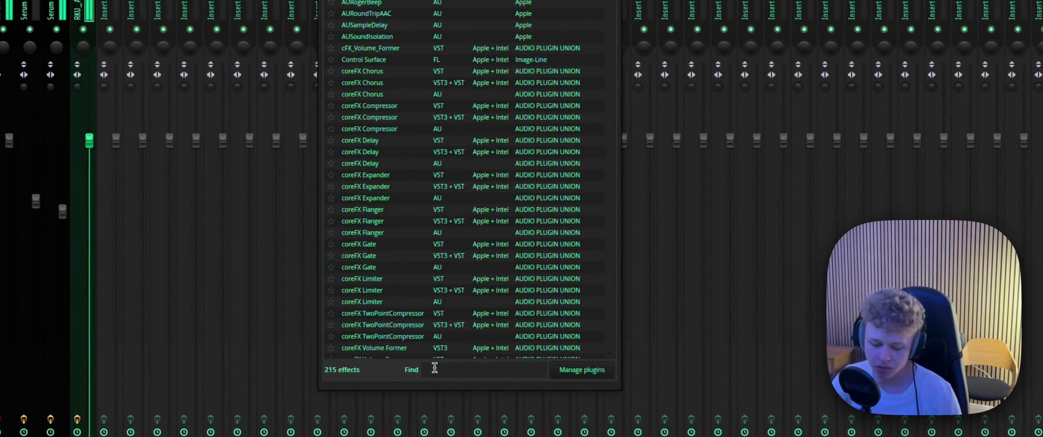
{"action": "type", "text": "pro"}
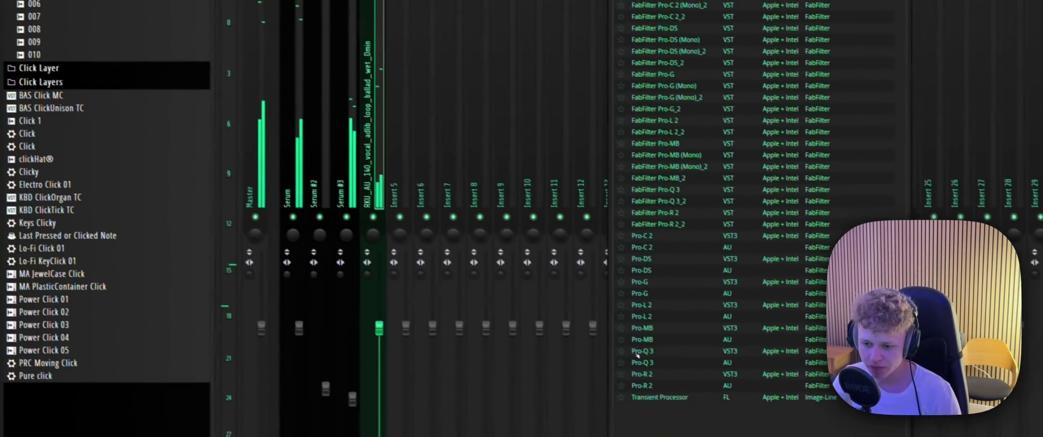
{"action": "left_click", "coordinate": [344, 163]}
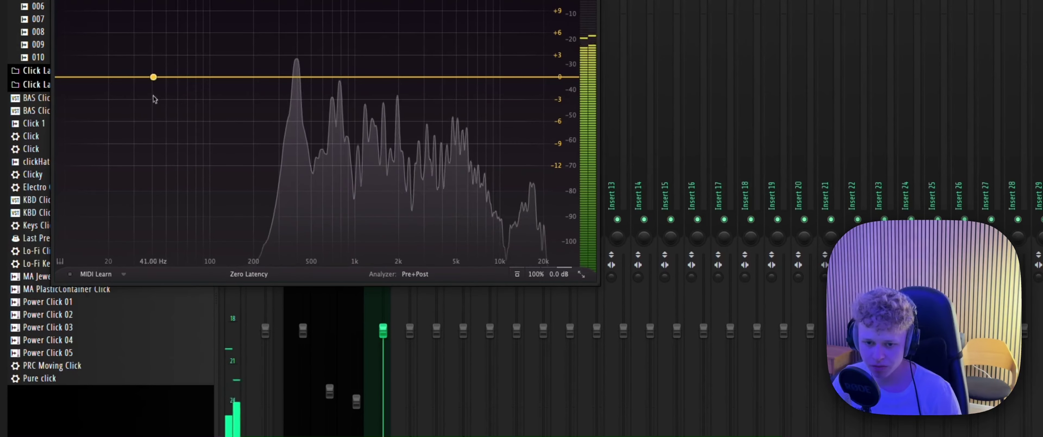
- Create an 18 dB/oct Low Cut band at about 358 Hz in Pro-Q 3 on the vocal adlib and return to the playlist
{"action": "left_click", "coordinate": [152, 86]}
{"action": "right_click", "coordinate": [153, 88]}
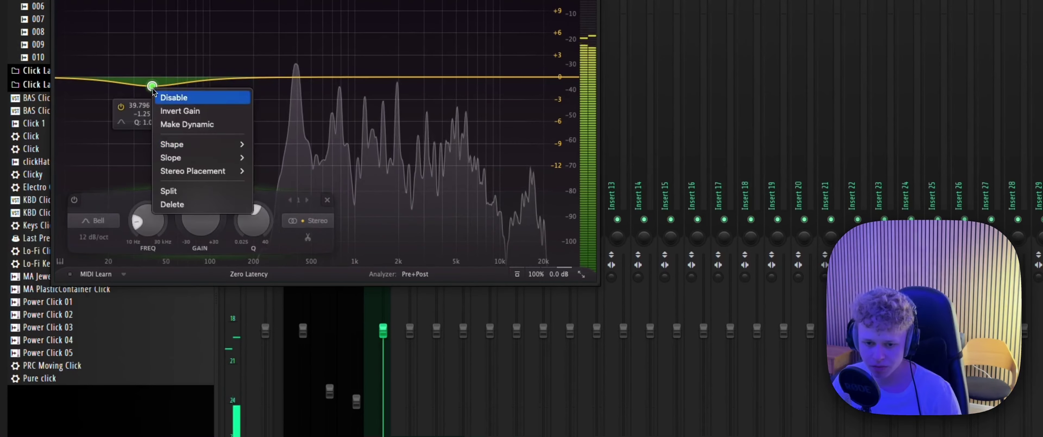
{"action": "mouse_move", "coordinate": [188, 145]}
{"action": "left_click", "coordinate": [296, 172]}
{"action": "left_click_drag", "start_coordinate": [152, 76], "coordinate": [291, 83]}
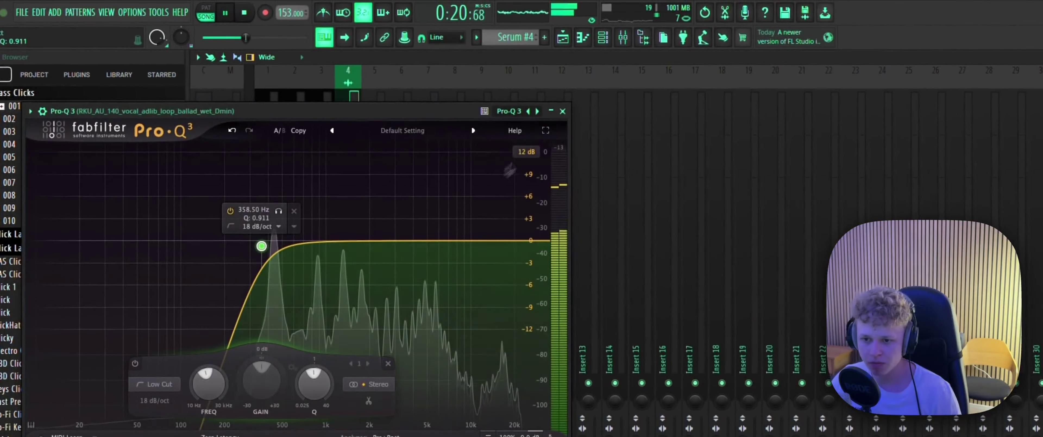
{"action": "left_click", "coordinate": [563, 111]}
{"action": "key", "text": "F9"}
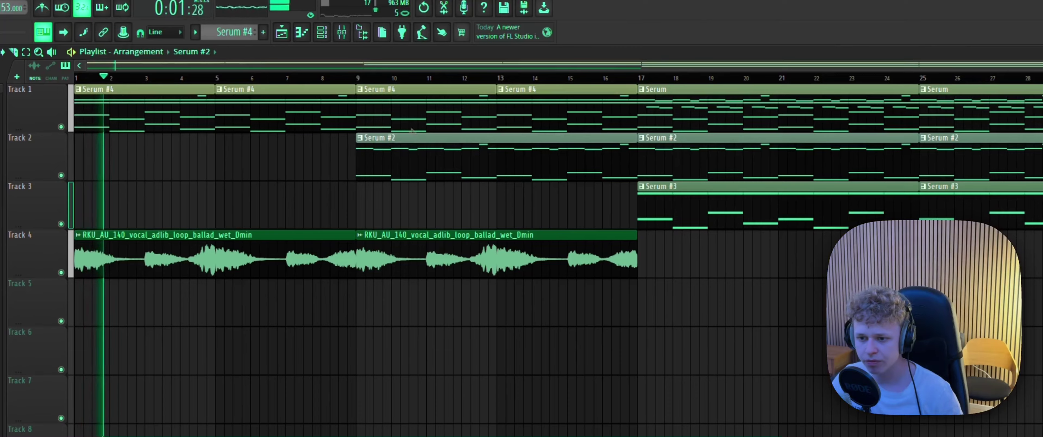
- Replace the two Serum #4 clips between bars 9 and 17 on track 1 with a copy of the Serum clip
{"action": "scroll", "coordinate": [352, 187], "scroll_direction": "up", "scroll_amount": 2}
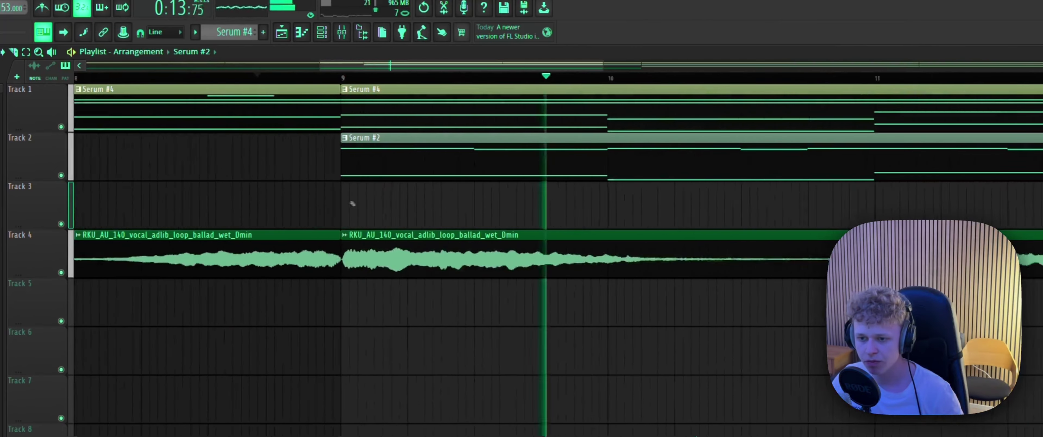
{"action": "scroll", "coordinate": [390, 163], "scroll_direction": "down", "scroll_amount": 3}
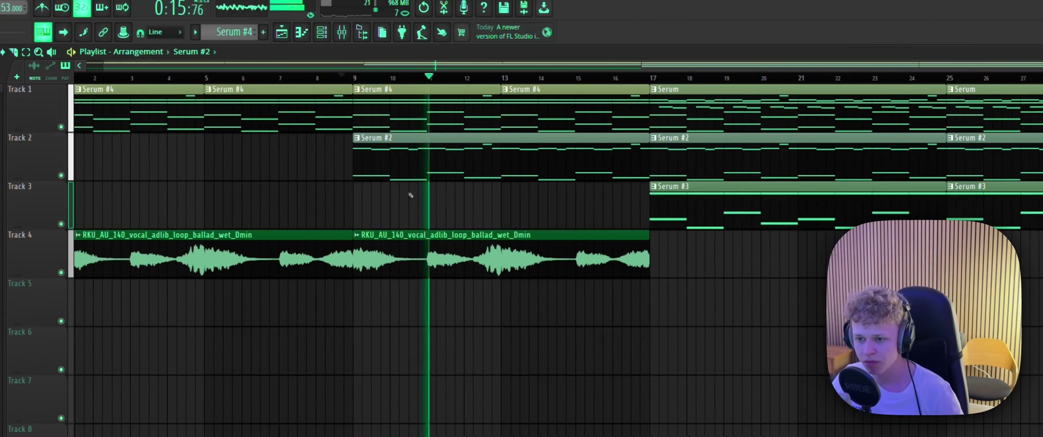
{"action": "right_click", "coordinate": [525, 106]}
{"action": "right_click", "coordinate": [479, 106]}
{"action": "key", "text": "space"}
{"action": "left_click_drag", "start_coordinate": [704, 104], "coordinate": [438, 101]}
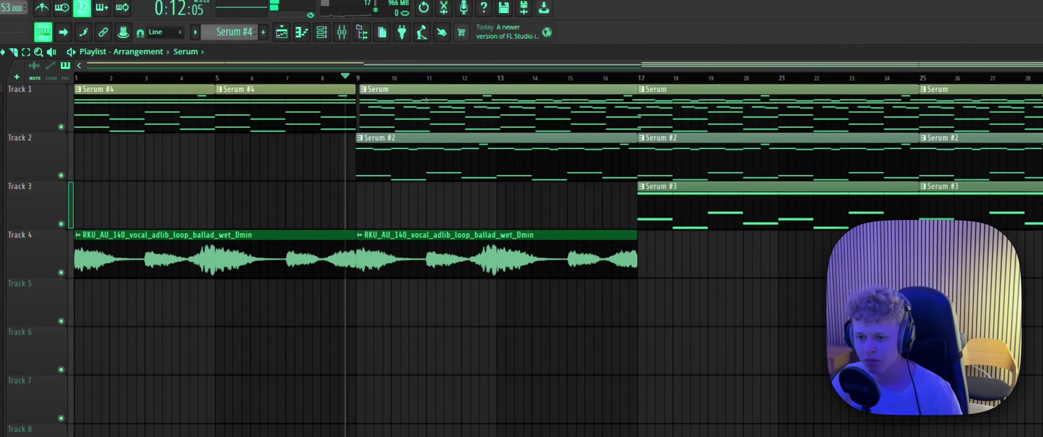
- Delete the Serum #2 clip at bar 9 on track 2 and align the copied Serum clip on track 1 with bar 9
{"action": "right_click", "coordinate": [410, 143]}
{"action": "scroll", "coordinate": [345, 158], "scroll_direction": "up", "scroll_amount": 8}
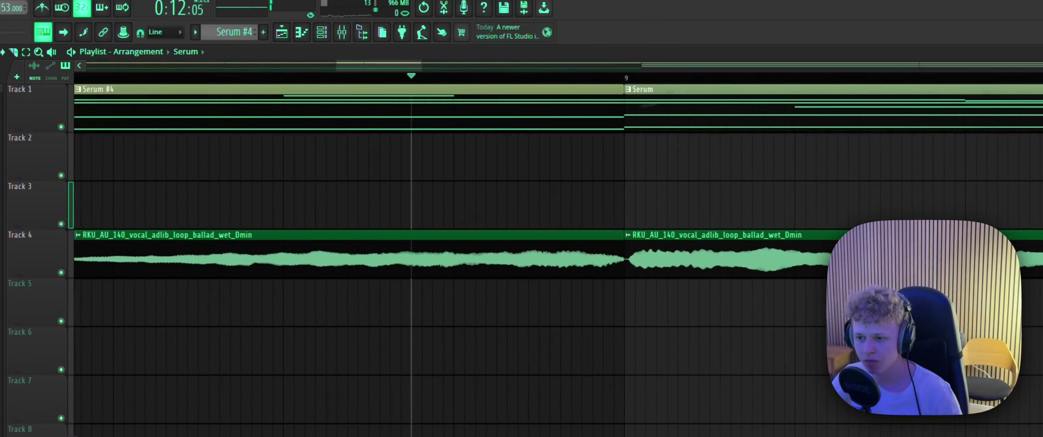
{"action": "key", "text": "space"}
{"action": "scroll", "coordinate": [663, 137], "scroll_direction": "down", "scroll_amount": 4}
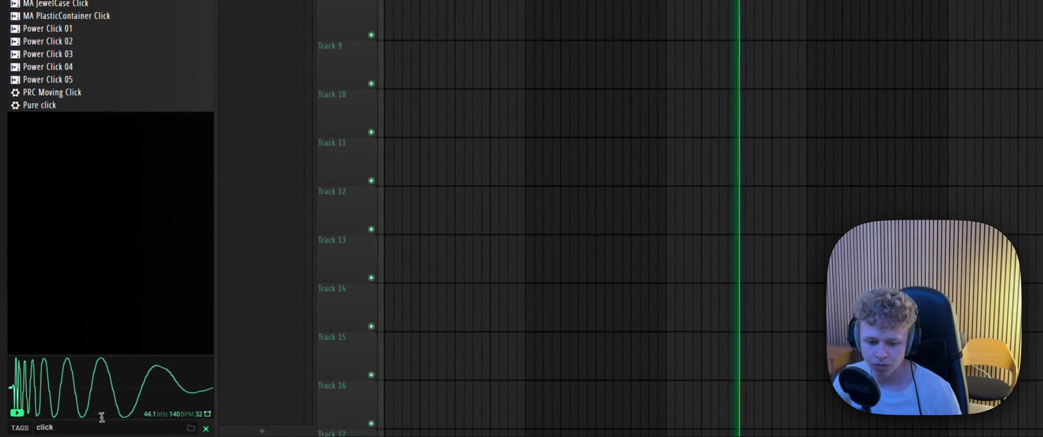
- Search the browser for "impact" in place of the previous search term
{"action": "key", "text": "BackSpace"}
{"action": "key", "text": "BackSpace"}
{"action": "key", "text": "BackSpace"}
{"action": "key", "text": "BackSpace"}
{"action": "key", "text": "BackSpace"}
{"action": "type", "text": "impac"}
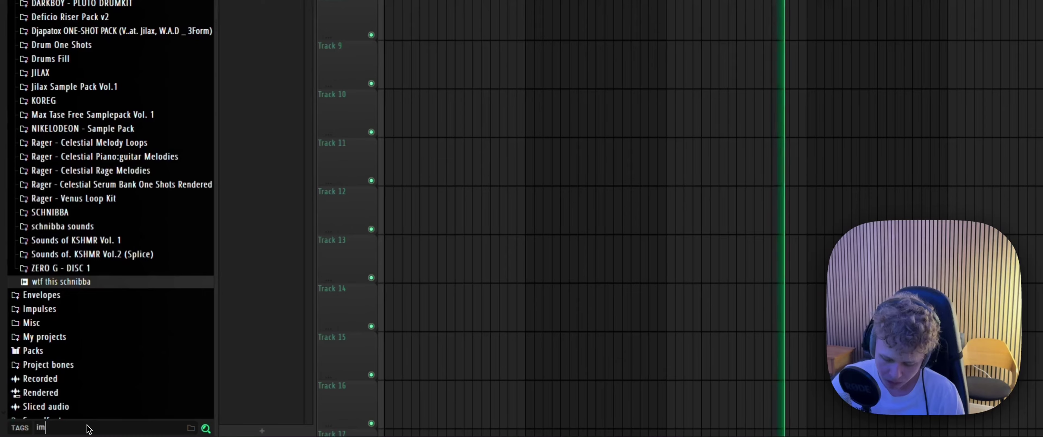
{"action": "type", "text": "t"}
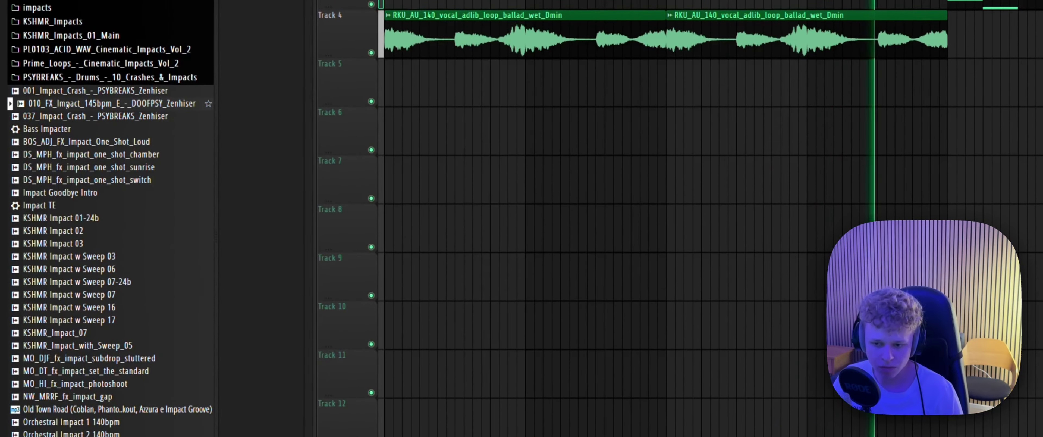
- Place 010_FX_Impact_145bpm_E_-_DOOFPSY_Zenhiser on track 5 at bar 9, play the transition, and trim the clip to end at bar 17
{"action": "left_click_drag", "start_coordinate": [67, 104], "coordinate": [667, 85]}
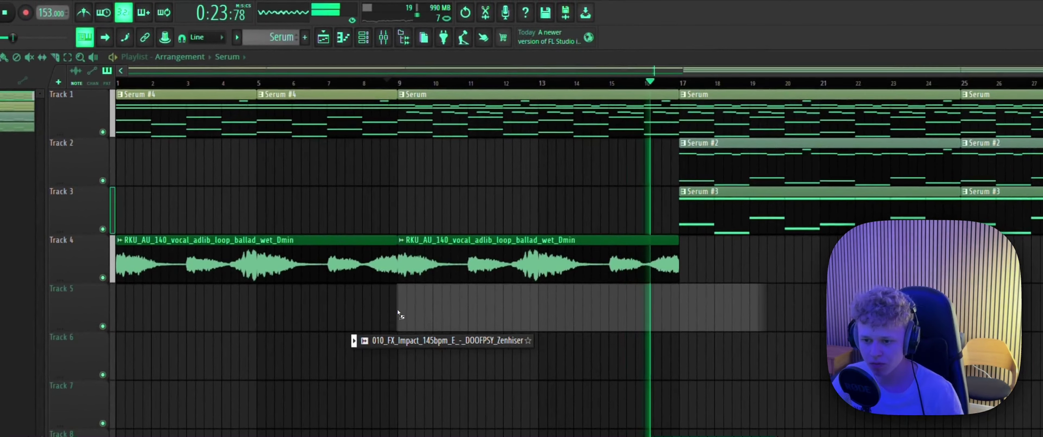
{"action": "scroll", "coordinate": [399, 337], "scroll_direction": "up", "scroll_amount": 5}
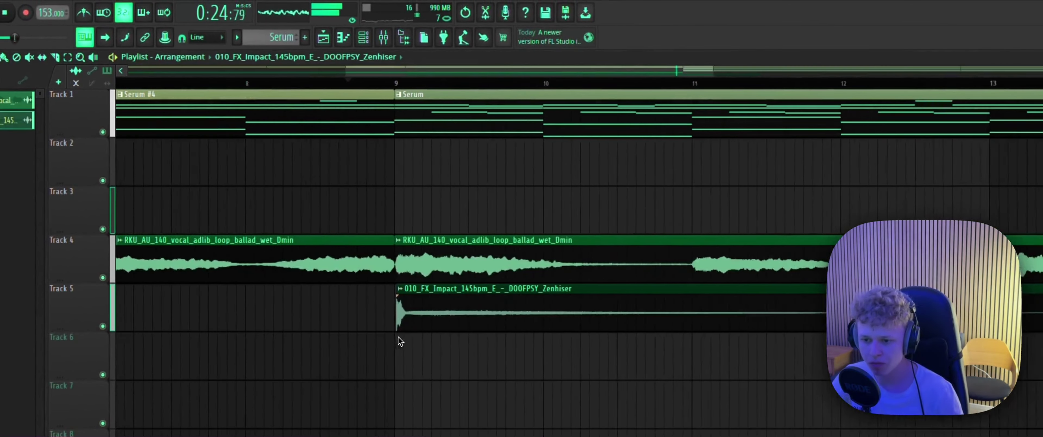
{"action": "double_click", "coordinate": [430, 304]}
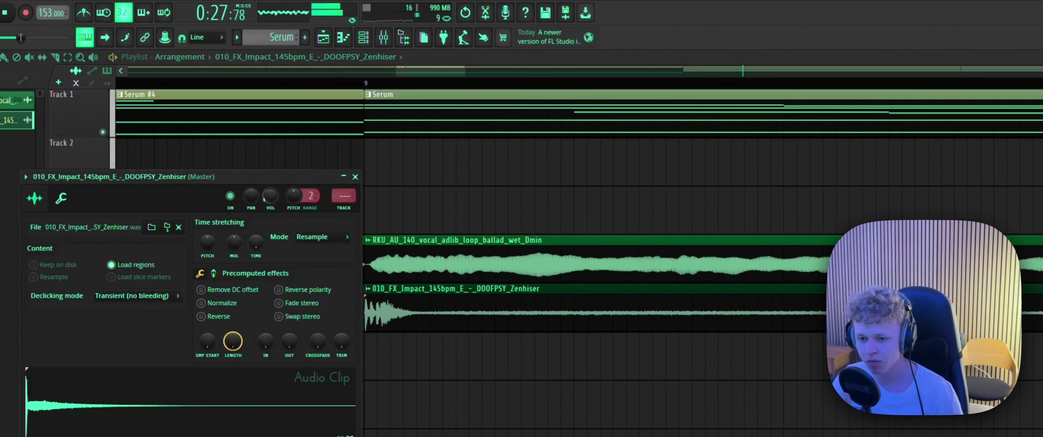
{"action": "left_click", "coordinate": [355, 176]}
{"action": "scroll", "coordinate": [349, 170], "scroll_direction": "down", "scroll_amount": 4}
{"action": "left_click", "coordinate": [320, 84]}
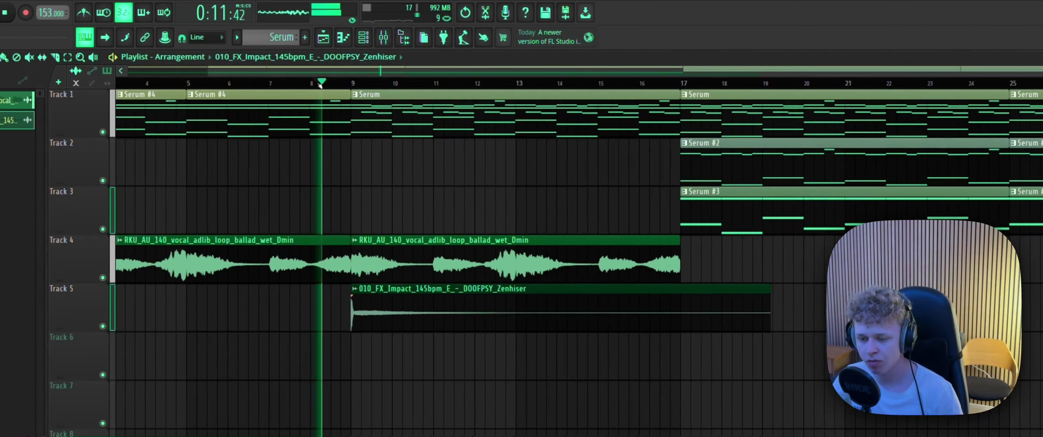
{"action": "double_click", "coordinate": [407, 290]}
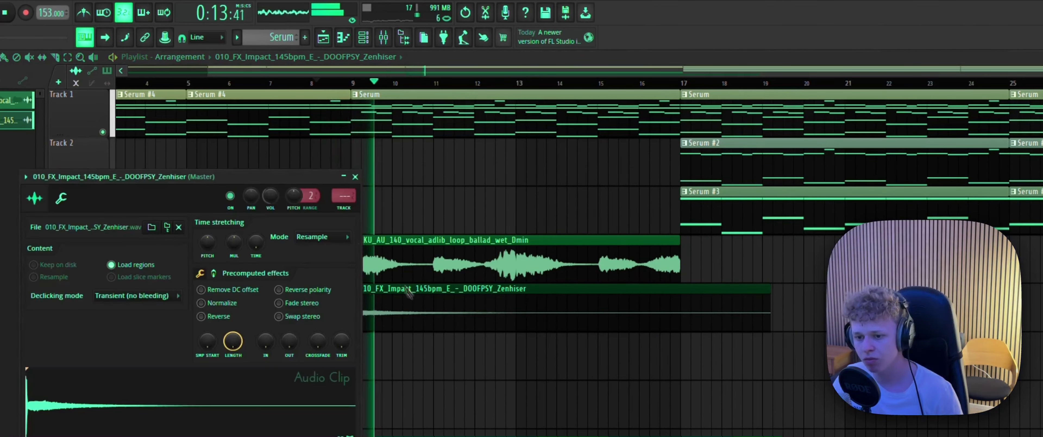
{"action": "left_click", "coordinate": [356, 177]}
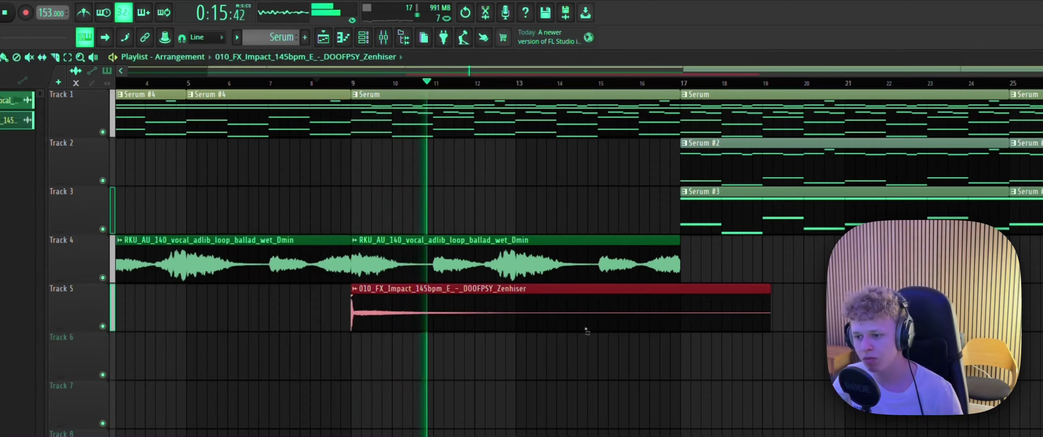
{"action": "left_click_drag", "start_coordinate": [767, 289], "coordinate": [680, 292]}
{"action": "left_click_drag", "start_coordinate": [412, 191], "coordinate": [407, 190]}
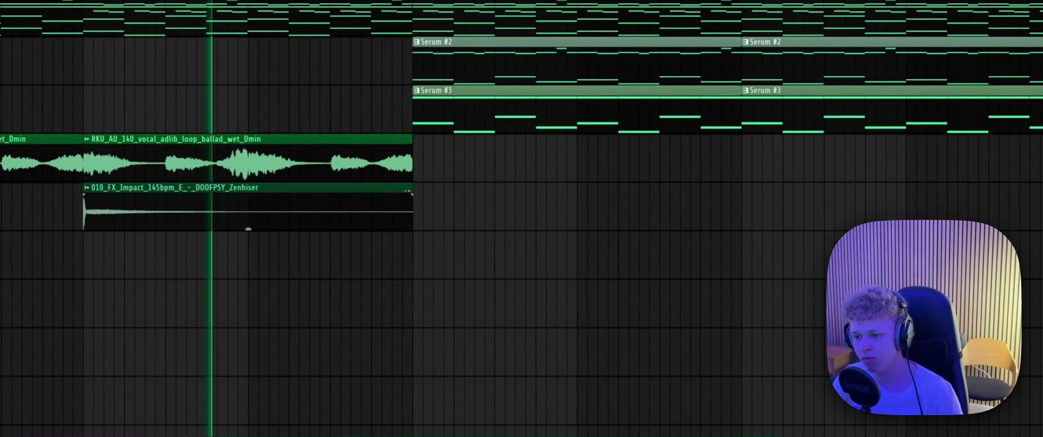
- Extend the vocal adlib on track 4 with two more copies, starting at bars 17 and 25
{"action": "left_click_drag", "start_coordinate": [451, 162], "coordinate": [389, 160]}
{"action": "key", "text": "ctrl+b"}
{"action": "left_click", "coordinate": [556, 282], "text": "ctrl"}
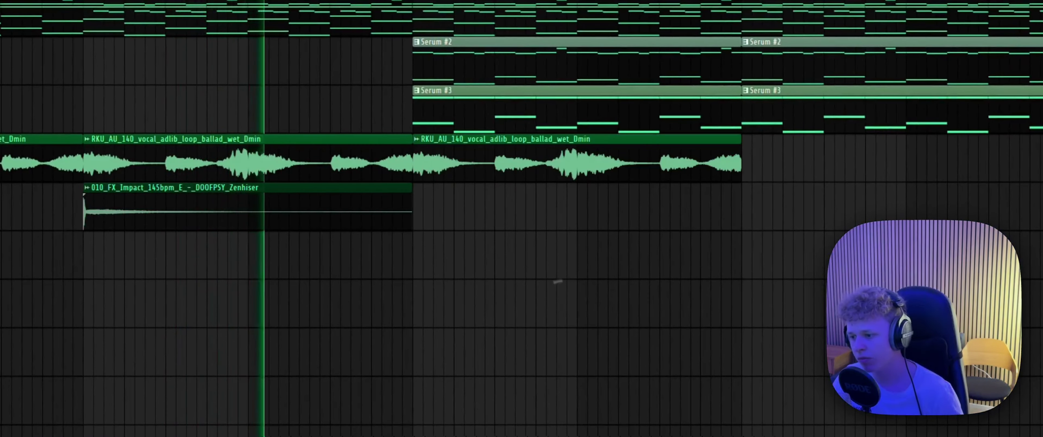
{"action": "left_click_drag", "start_coordinate": [557, 282], "coordinate": [402, 278]}
{"action": "left_click", "coordinate": [487, 166], "text": "ctrl"}
{"action": "key", "text": "ctrl+b"}
{"action": "left_click", "coordinate": [505, 261], "text": "ctrl"}
{"action": "scroll", "coordinate": [502, 262], "scroll_direction": "down", "scroll_amount": 1}
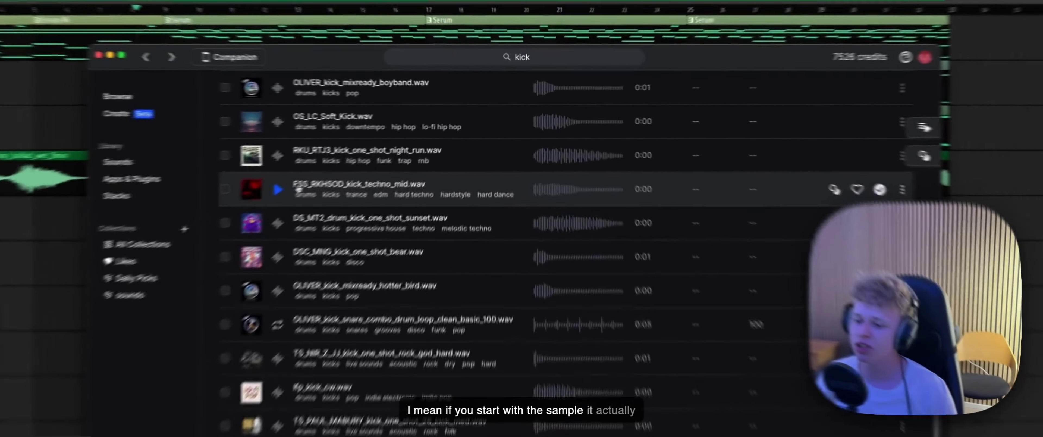
- In the Splice app, preview the FSS_RKHSOD_kick_techno_mid kick and place it in the FL Studio playlist on track 6 at bar 17
{"action": "left_click", "coordinate": [575, 150]}
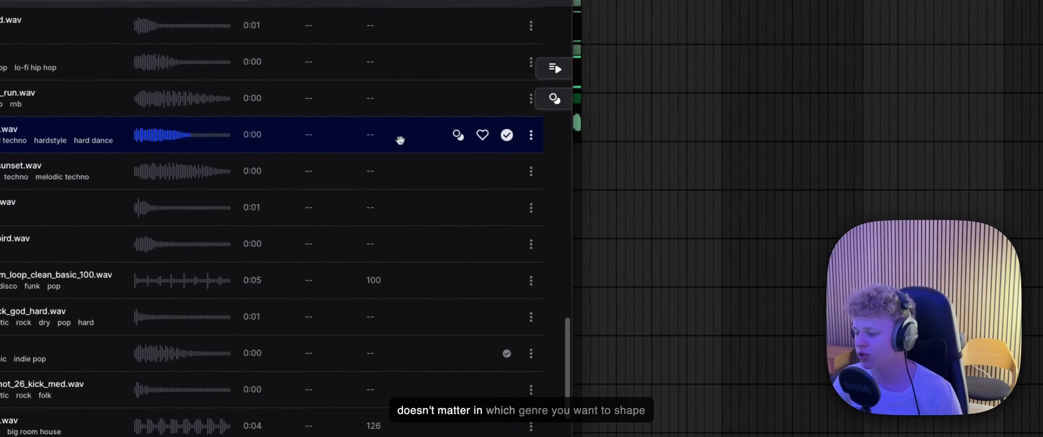
{"action": "left_click_drag", "start_coordinate": [400, 140], "coordinate": [581, 264]}
{"action": "left_click_drag", "start_coordinate": [540, 301], "coordinate": [24, 203]}
{"action": "scroll", "coordinate": [22, 207], "scroll_direction": "up", "scroll_amount": 10}
{"action": "scroll", "coordinate": [556, 293], "scroll_direction": "down", "scroll_amount": 5}
{"action": "left_click_drag", "start_coordinate": [666, 284], "coordinate": [648, 285]}
{"action": "scroll", "coordinate": [651, 286], "scroll_direction": "up", "scroll_amount": 8}
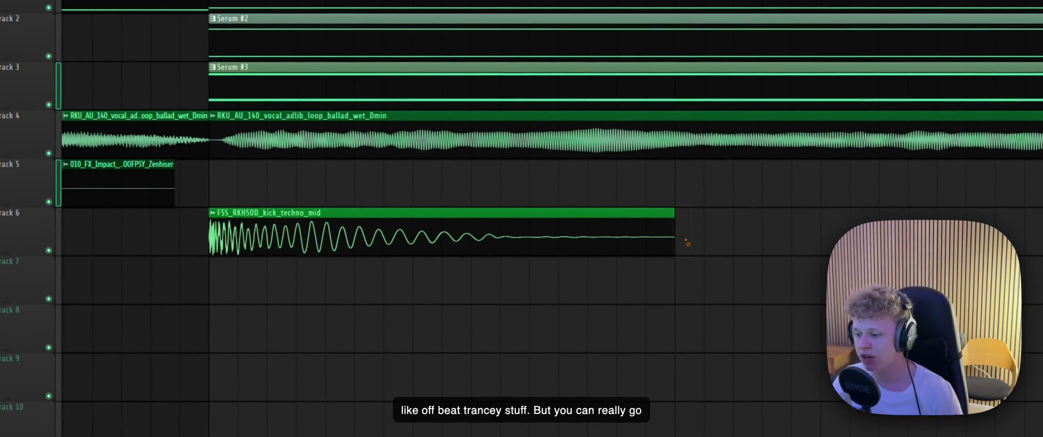
{"action": "scroll", "coordinate": [685, 243], "scroll_direction": "down", "scroll_amount": 8}
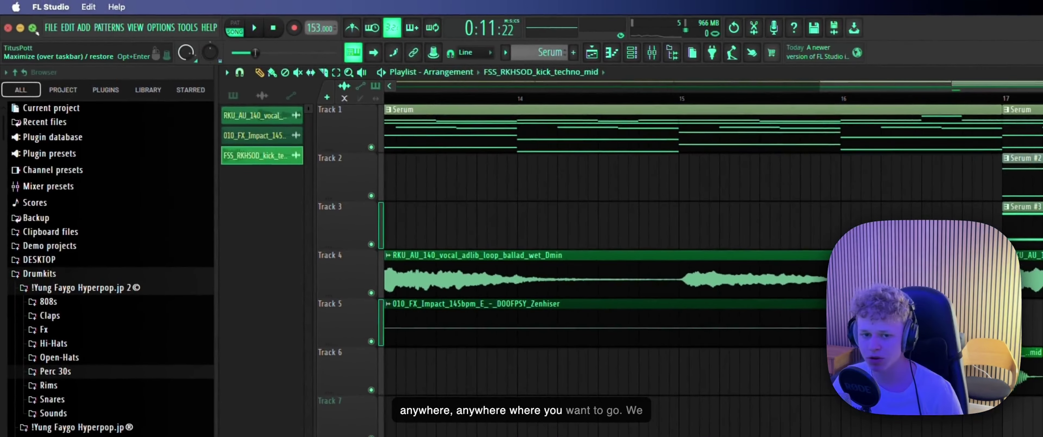
{"action": "scroll", "coordinate": [755, 419], "scroll_direction": "down", "scroll_amount": 7}
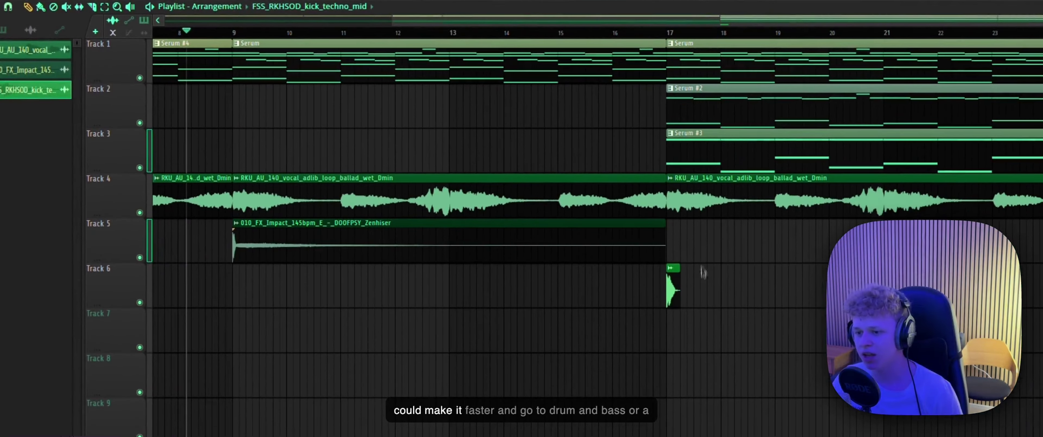
- Duplicate the kick on track 6 until it falls on all four beats of bar 17, and repeat that bar
{"action": "scroll", "coordinate": [491, 335], "scroll_direction": "up", "scroll_amount": 7}
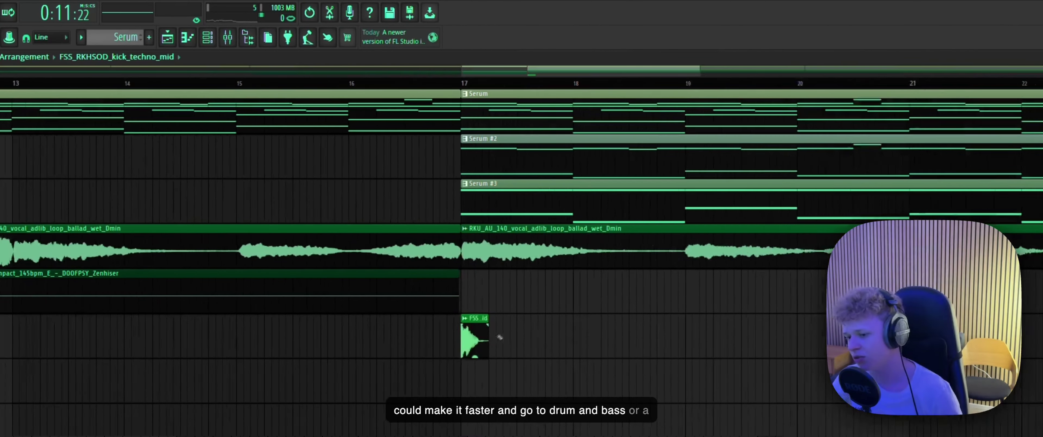
{"action": "left_click_drag", "start_coordinate": [379, 336], "coordinate": [551, 349]}
{"action": "key", "text": "ctrl+b"}
{"action": "left_click_drag", "start_coordinate": [897, 350], "coordinate": [388, 350]}
{"action": "key", "text": "ctrl+b"}
{"action": "left_click_drag", "start_coordinate": [663, 201], "coordinate": [357, 202]}
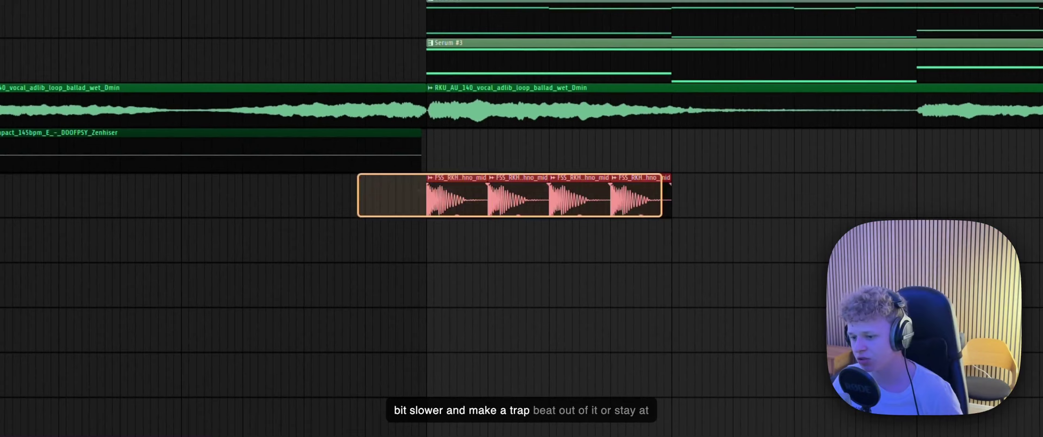
{"action": "key", "text": "ctrl+b"}
- Repeat the track 6 kick pattern by doubling the selection until it fills bars 17 to 25 and continues beyond
{"action": "scroll", "coordinate": [263, 214], "scroll_direction": "down", "scroll_amount": 7}
{"action": "left_click_drag", "start_coordinate": [616, 235], "coordinate": [322, 233]}
{"action": "left_click_drag", "start_coordinate": [500, 242], "coordinate": [309, 207]}
{"action": "left_click_drag", "start_coordinate": [517, 199], "coordinate": [425, 168]}
{"action": "left_click_drag", "start_coordinate": [616, 199], "coordinate": [317, 197]}
{"action": "key", "text": "ctrl+b"}
{"action": "left_click_drag", "start_coordinate": [787, 239], "coordinate": [426, 197]}
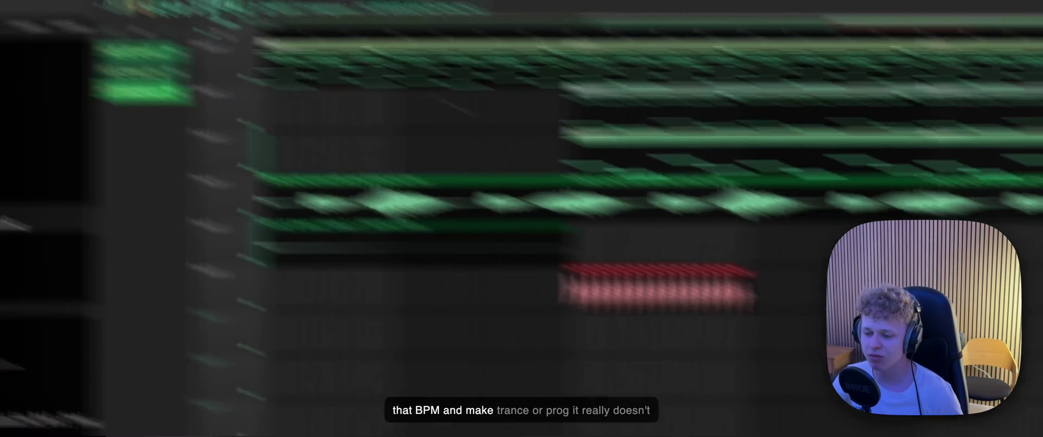
{"action": "left_click_drag", "start_coordinate": [631, 235], "coordinate": [277, 198]}
{"action": "key", "text": "ctrl+b"}
{"action": "left_click_drag", "start_coordinate": [788, 209], "coordinate": [174, 165]}
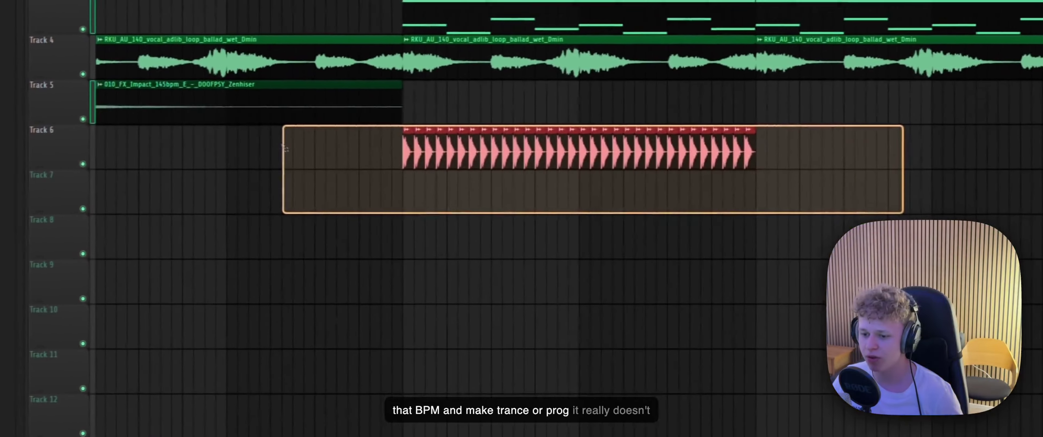
{"action": "key", "text": "ctrl+b"}
{"action": "left_click", "coordinate": [724, 215], "text": "ctrl"}
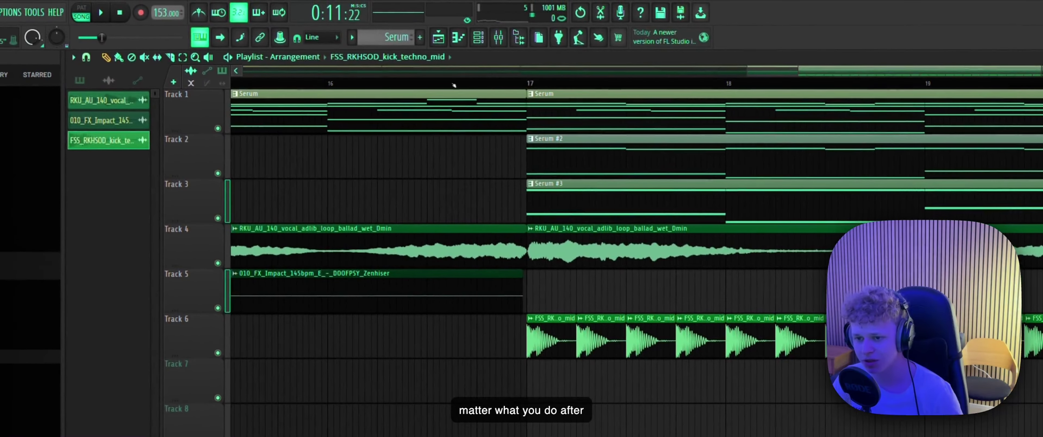
- Play from just before bar 17 and add a Fruity Soft Clipper to slot 1 of the kick's mixer track
{"action": "left_click", "coordinate": [461, 84]}
{"action": "key", "text": "space"}
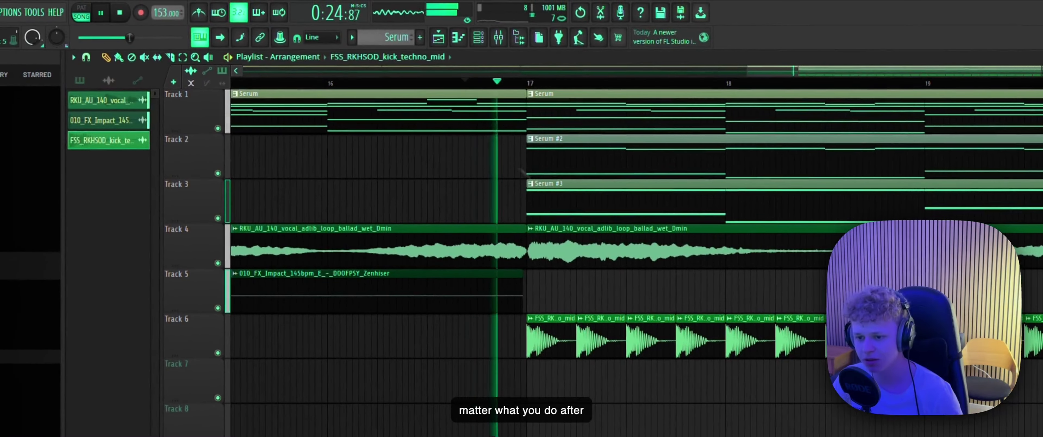
{"action": "double_click", "coordinate": [547, 330]}
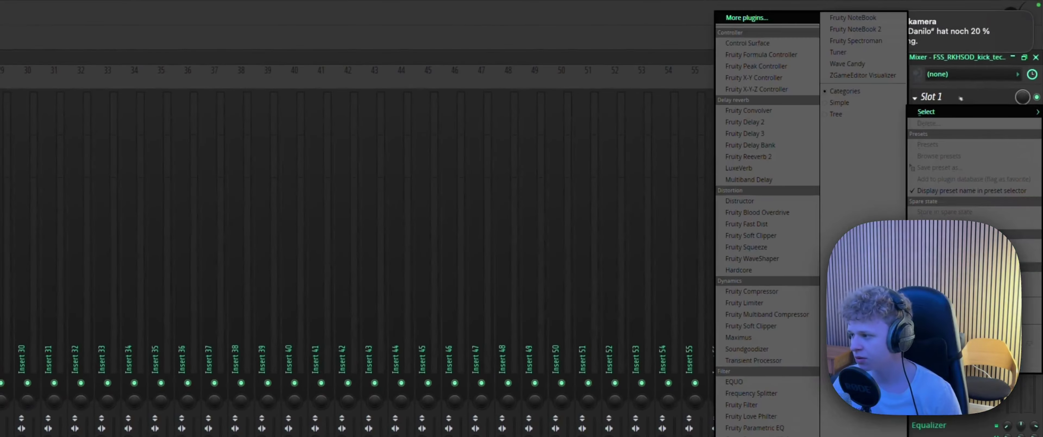
{"action": "left_click", "coordinate": [751, 235]}
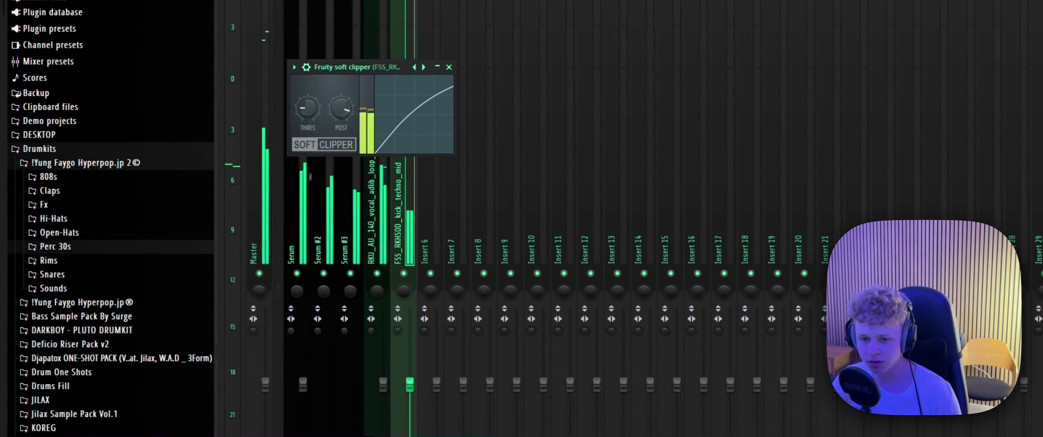
{"action": "left_click", "coordinate": [449, 67]}
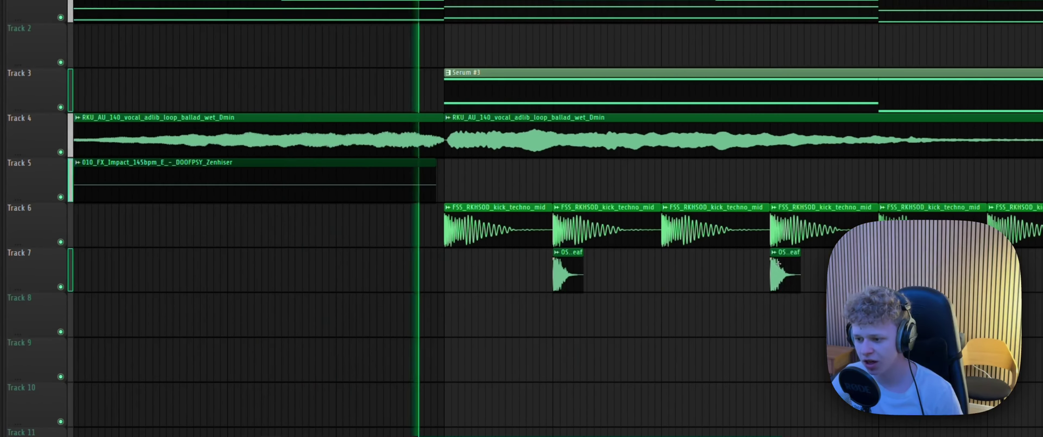
- Place another OS_FC_clap_leaf clip on beat 4 of bar 17 on track 7, and preview Attack Clap 18 in the browser
{"action": "left_click", "coordinate": [753, 275]}
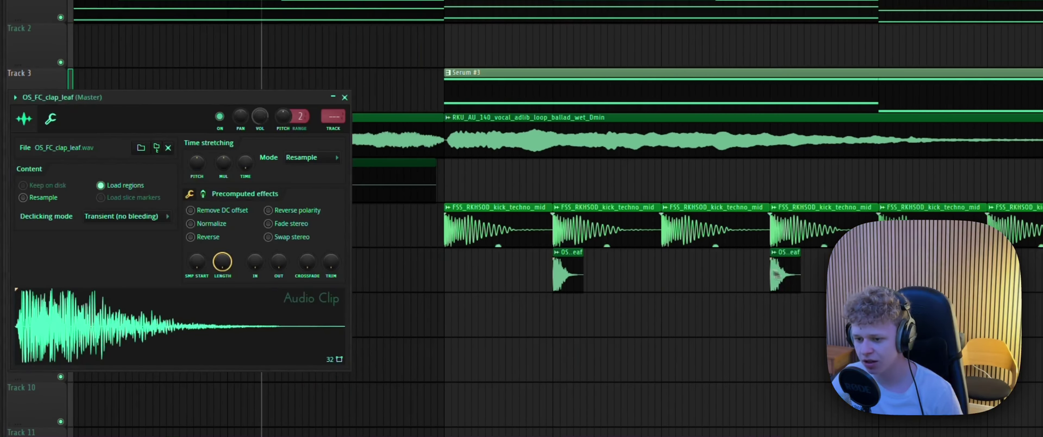
{"action": "key", "text": "space"}
{"action": "left_click", "coordinate": [345, 97]}
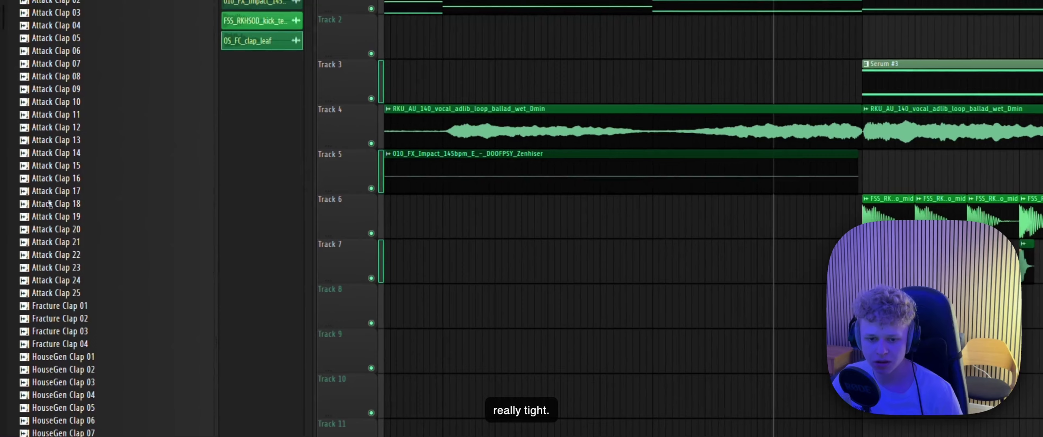
{"action": "left_click", "coordinate": [56, 201]}
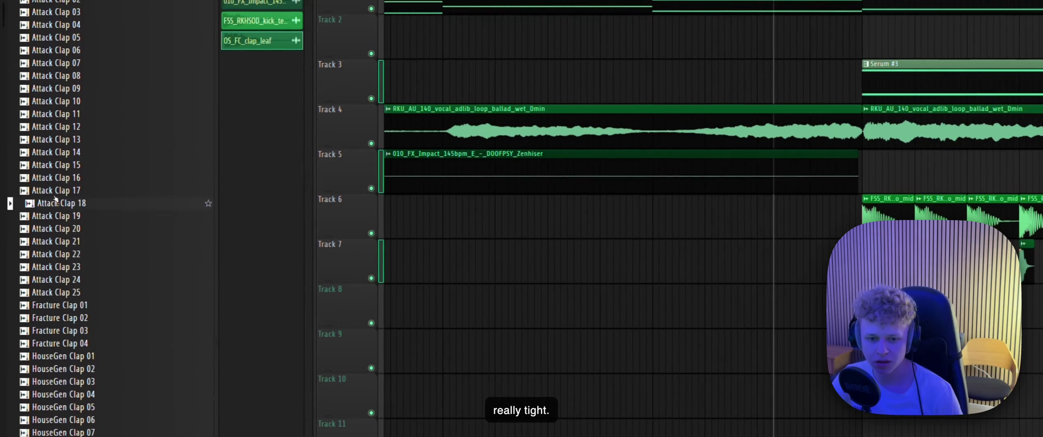
{"action": "scroll", "coordinate": [54, 170], "scroll_direction": "up", "scroll_amount": 4}
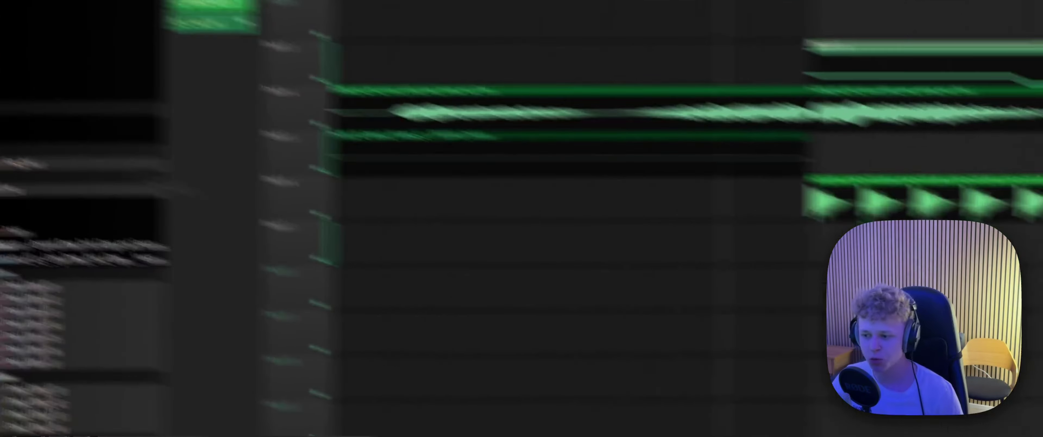
- Repeat the track 7 claps on beats 2 and 4 from bar 17 through to beyond bar 25
{"action": "left_click_drag", "start_coordinate": [663, 163], "coordinate": [269, 185]}
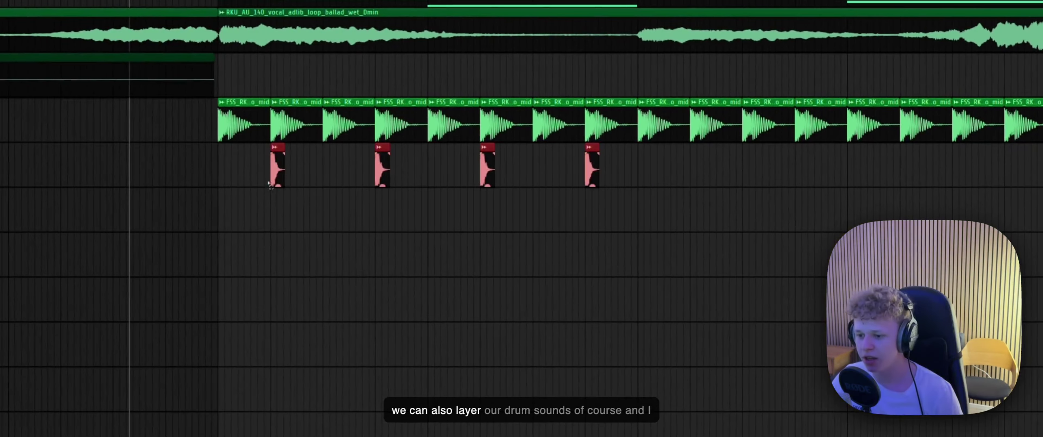
{"action": "left_click_drag", "start_coordinate": [607, 181], "coordinate": [259, 205]}
{"action": "left_click", "coordinate": [587, 260], "text": "ctrl"}
{"action": "scroll", "coordinate": [587, 260], "scroll_direction": "down", "scroll_amount": 3}
{"action": "left_click_drag", "start_coordinate": [340, 203], "coordinate": [592, 196]}
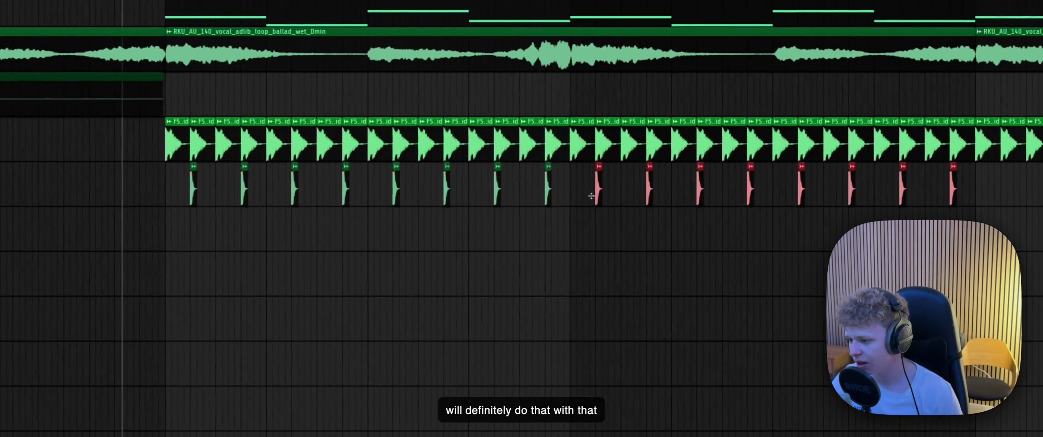
{"action": "scroll", "coordinate": [593, 195], "scroll_direction": "up", "scroll_amount": 10}
{"action": "left_click", "coordinate": [526, 229], "text": "ctrl"}
- Shorten the Serum clips on tracks 1 and 3 before bar 25 so they both end at bar 24
{"action": "scroll", "coordinate": [447, 227], "scroll_direction": "down", "scroll_amount": 1}
{"action": "scroll", "coordinate": [384, 225], "scroll_direction": "down", "scroll_amount": 8}
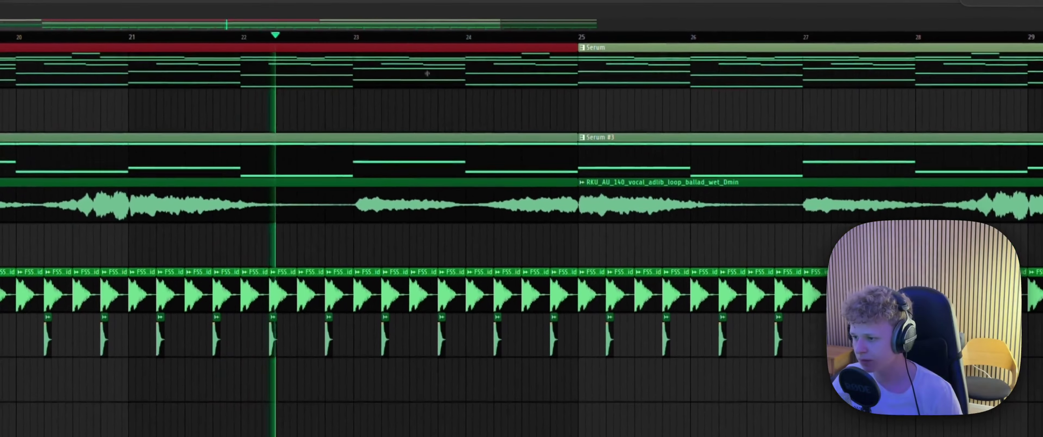
{"action": "left_click", "coordinate": [577, 142], "text": "ctrl"}
{"action": "left_click_drag", "start_coordinate": [587, 150], "coordinate": [464, 147]}
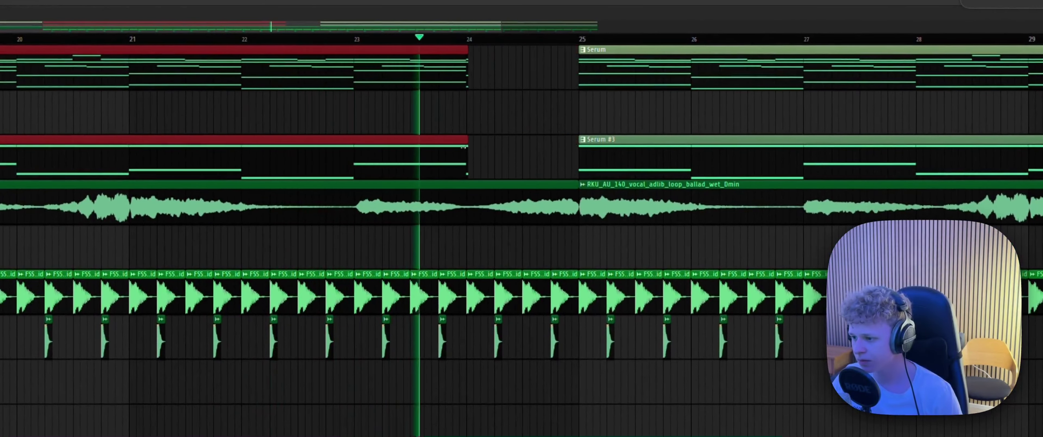
{"action": "left_click", "coordinate": [469, 152]}
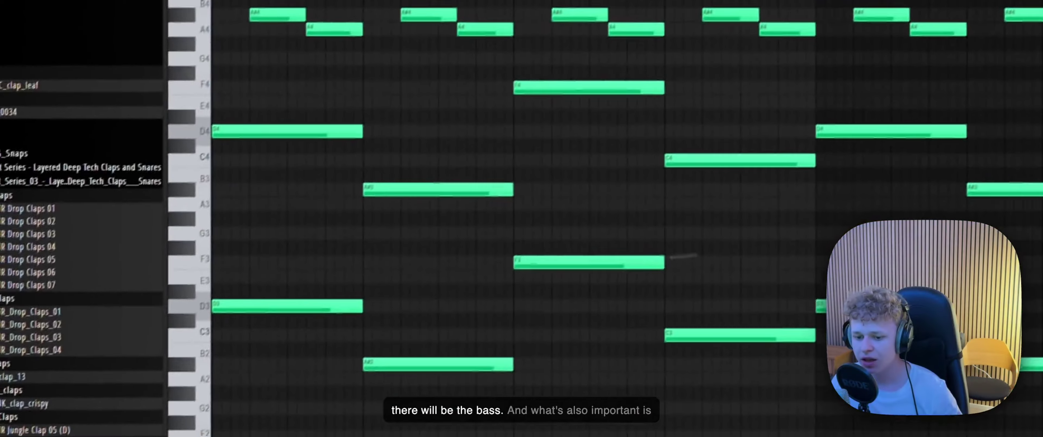
- In the BASS pattern's Serum #4 piano roll, replace the long A#4 note in bar 2 with four short offbeat A#4 notes
{"action": "left_click_drag", "start_coordinate": [277, 177], "coordinate": [633, 214]}
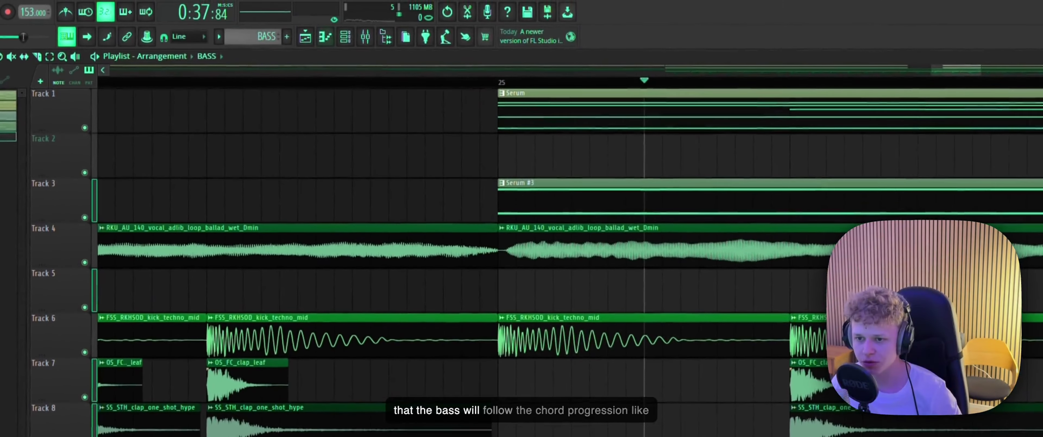
{"action": "left_click", "coordinate": [345, 37]}
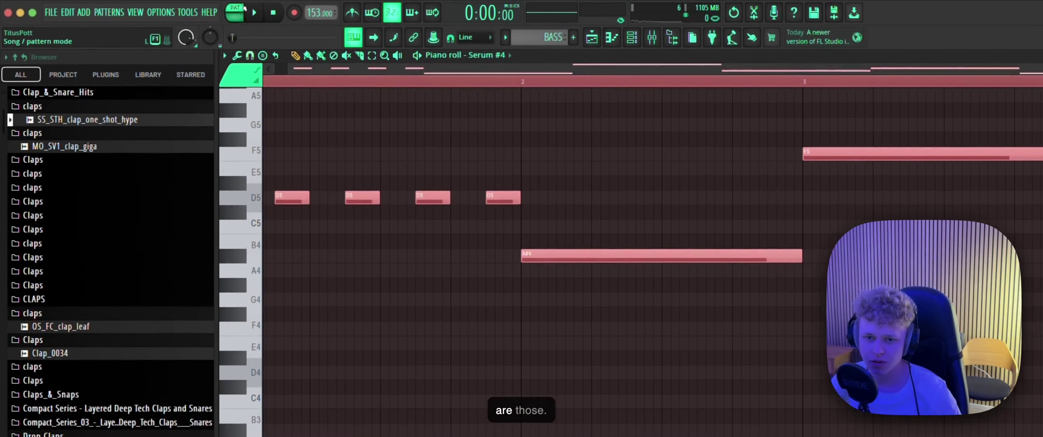
{"action": "key", "text": "space"}
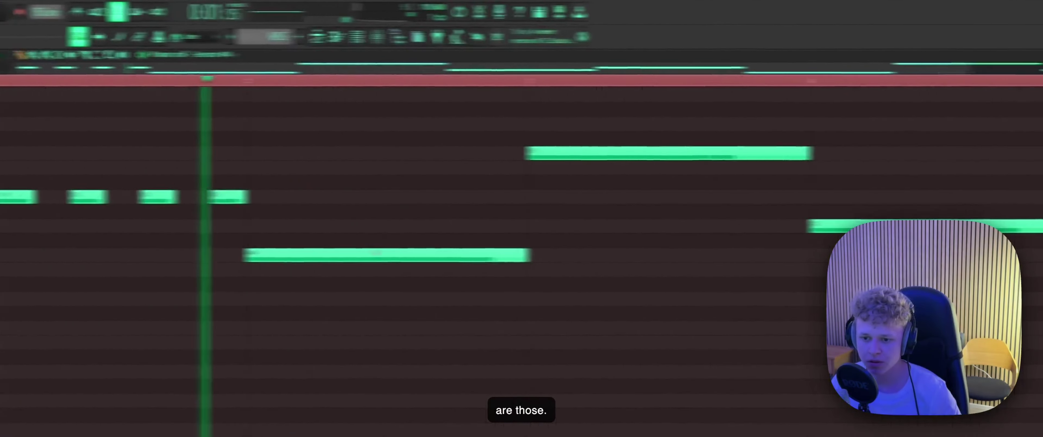
{"action": "key", "text": "space"}
{"action": "left_click_drag", "start_coordinate": [350, 253], "coordinate": [384, 247]}
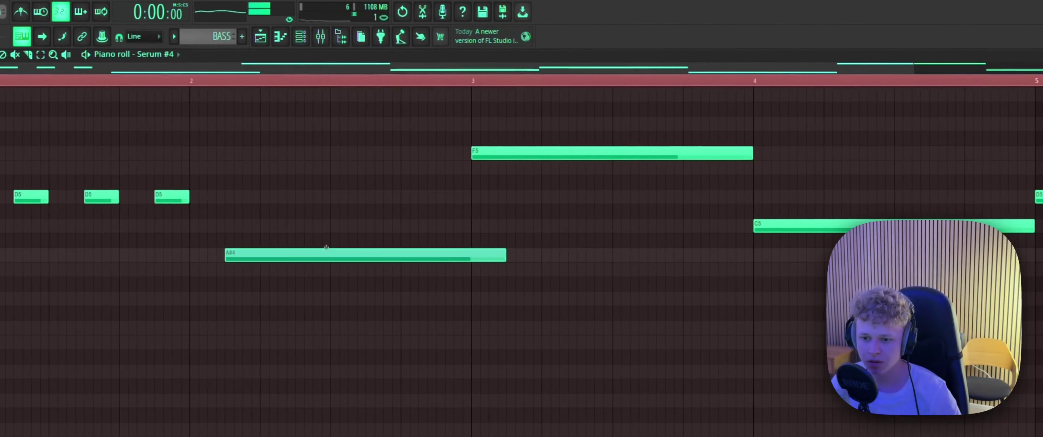
{"action": "left_click_drag", "start_coordinate": [504, 255], "coordinate": [259, 282]}
{"action": "left_click", "coordinate": [288, 252]}
{"action": "key", "text": "space"}
{"action": "left_click_drag", "start_coordinate": [305, 251], "coordinate": [309, 253]}
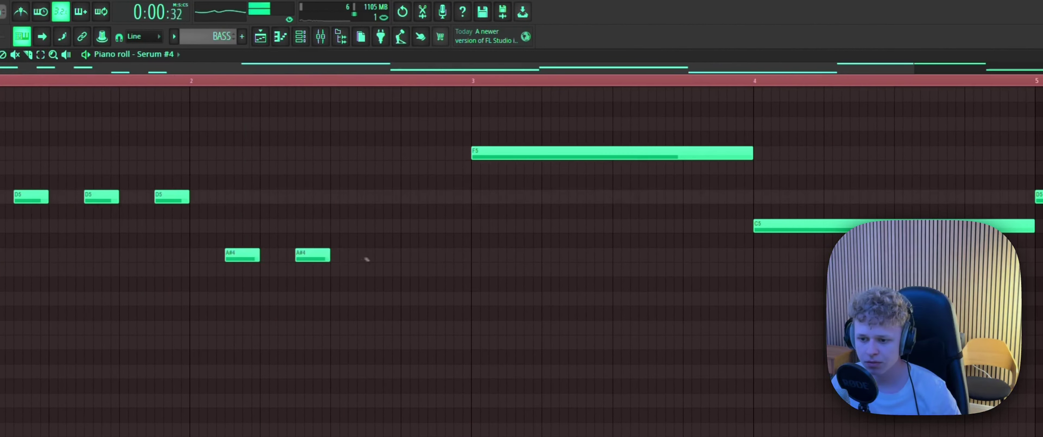
{"action": "left_click", "coordinate": [366, 255]}
{"action": "key", "text": "space"}
{"action": "left_click", "coordinate": [444, 254]}
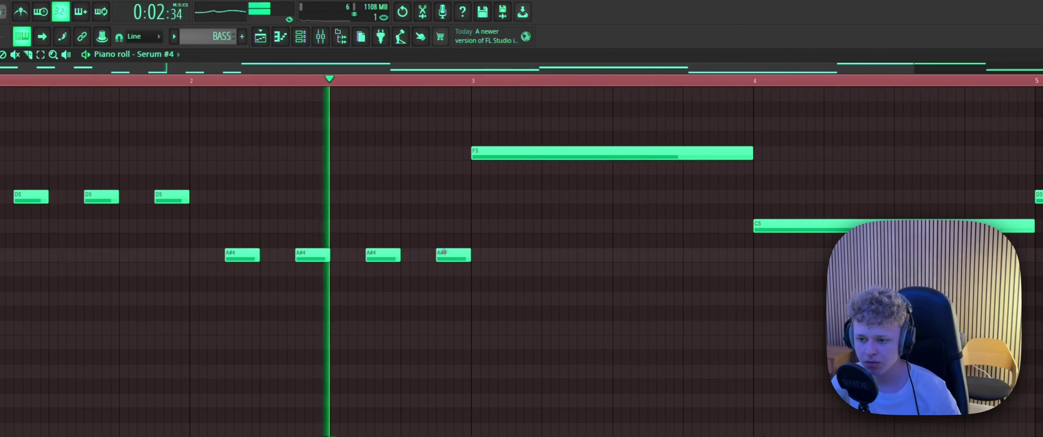
- Replace the long F5 note in bar 3 with four short offbeat F5 notes
{"action": "left_click_drag", "start_coordinate": [630, 160], "coordinate": [669, 159]}
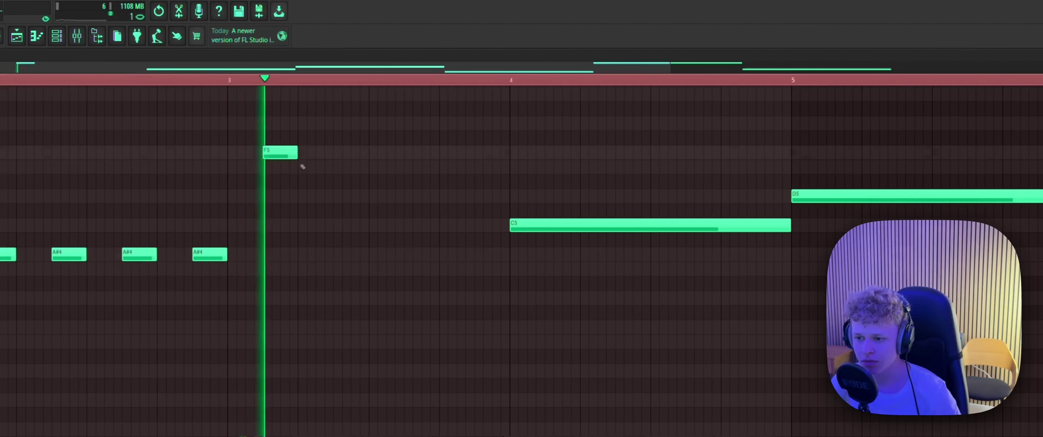
{"action": "left_click", "coordinate": [330, 152]}
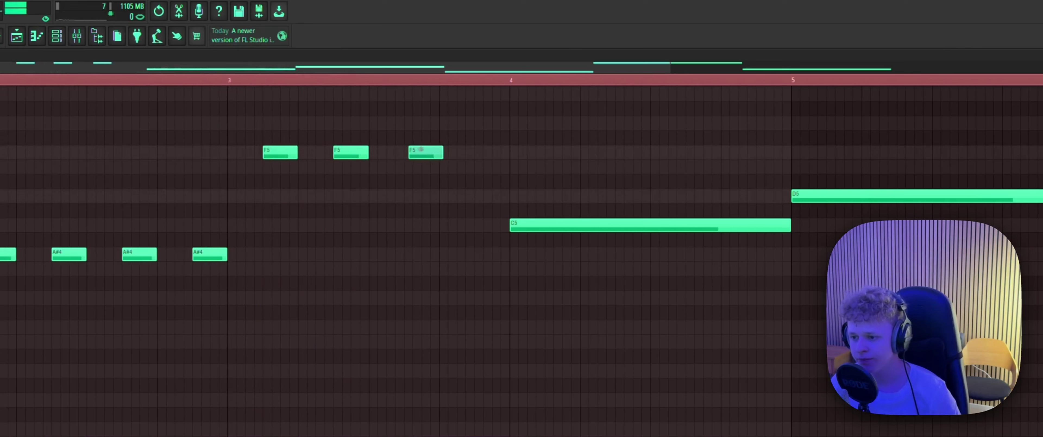
{"action": "left_click_drag", "start_coordinate": [435, 151], "coordinate": [431, 152]}
{"action": "left_click", "coordinate": [488, 152]}
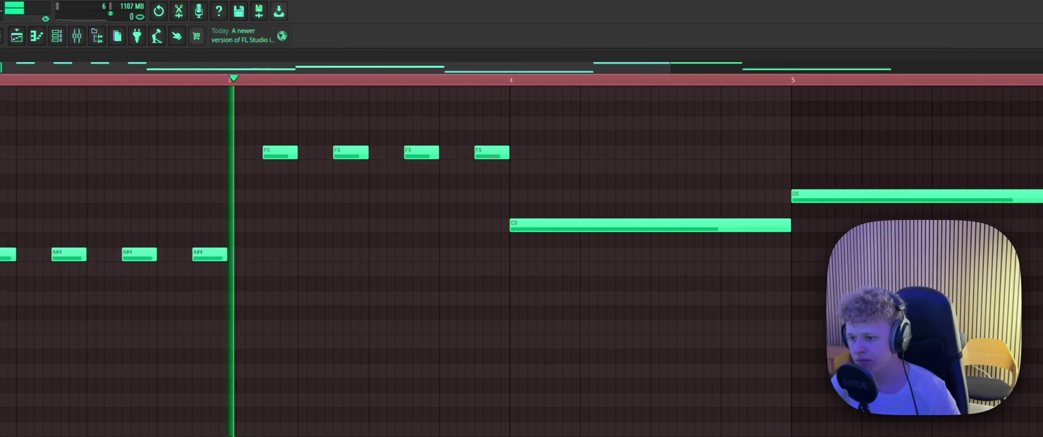
- Replace bar 4's long C5 with four short offbeat notes, and repeat the four-bar bass line from bar 5 in place of the long notes
{"action": "left_click_drag", "start_coordinate": [528, 153], "coordinate": [561, 222]}
{"action": "key", "text": "space"}
{"action": "right_click", "coordinate": [555, 226]}
{"action": "scroll", "coordinate": [567, 225], "scroll_direction": "down", "scroll_amount": 3}
{"action": "right_click", "coordinate": [575, 194]}
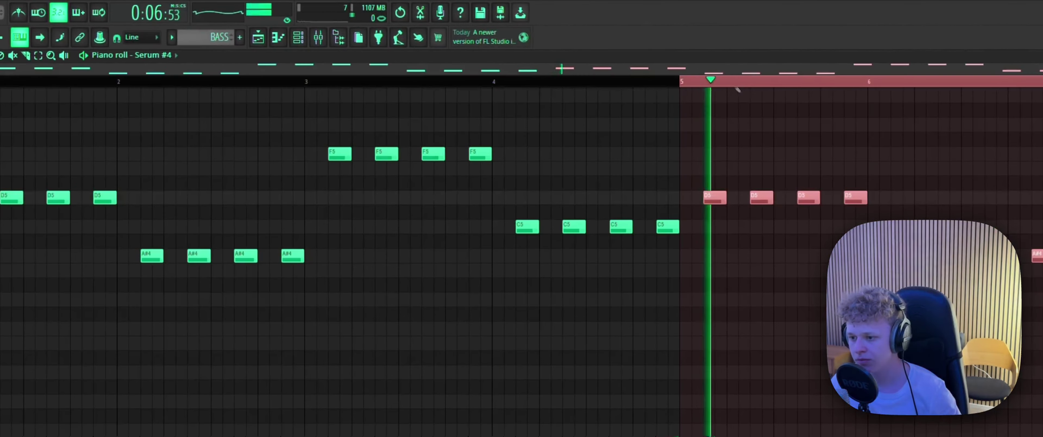
{"action": "left_click", "coordinate": [728, 96], "text": "ctrl"}
{"action": "key", "text": "Escape"}
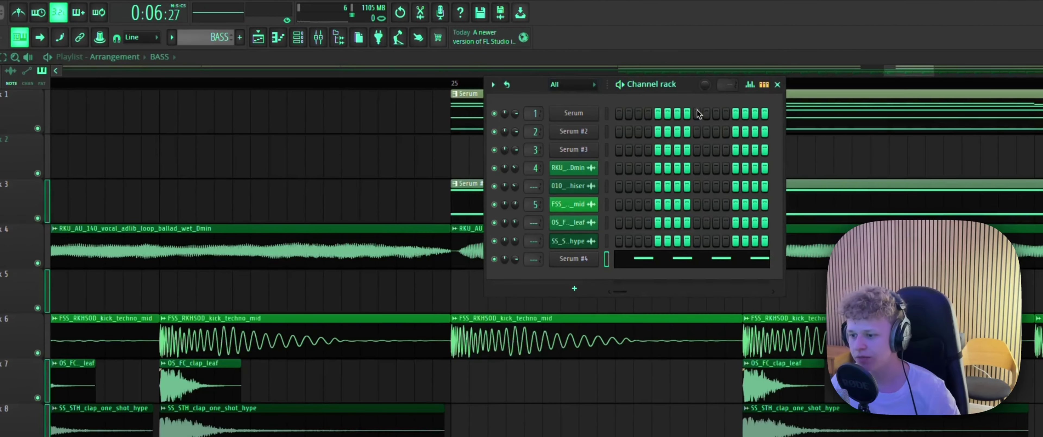
- Close the channel rack and route the SS_STH_clap_one_shot_hype and OS_FC_clap_leaf clips to their own mixer tracks
{"action": "left_click", "coordinate": [750, 84]}
{"action": "left_click", "coordinate": [777, 84]}
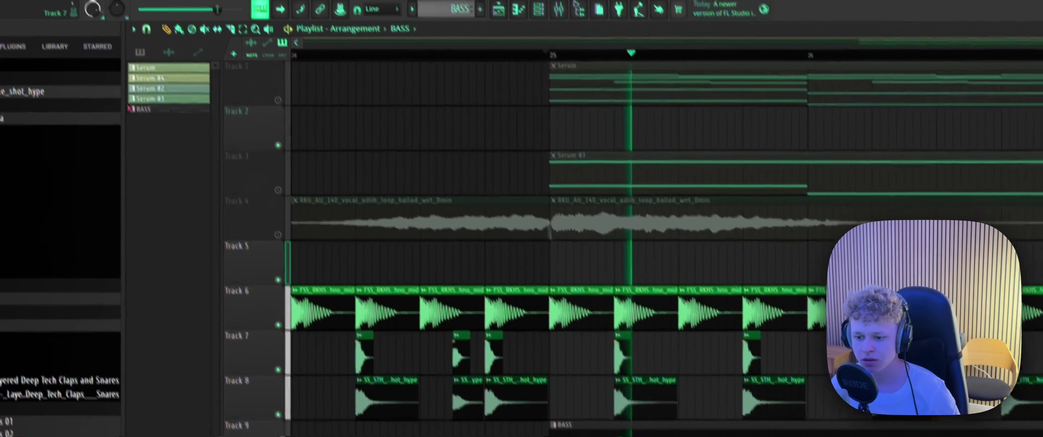
{"action": "scroll", "coordinate": [563, 347], "scroll_direction": "down", "scroll_amount": 1}
{"action": "scroll", "coordinate": [607, 365], "scroll_direction": "up", "scroll_amount": 5}
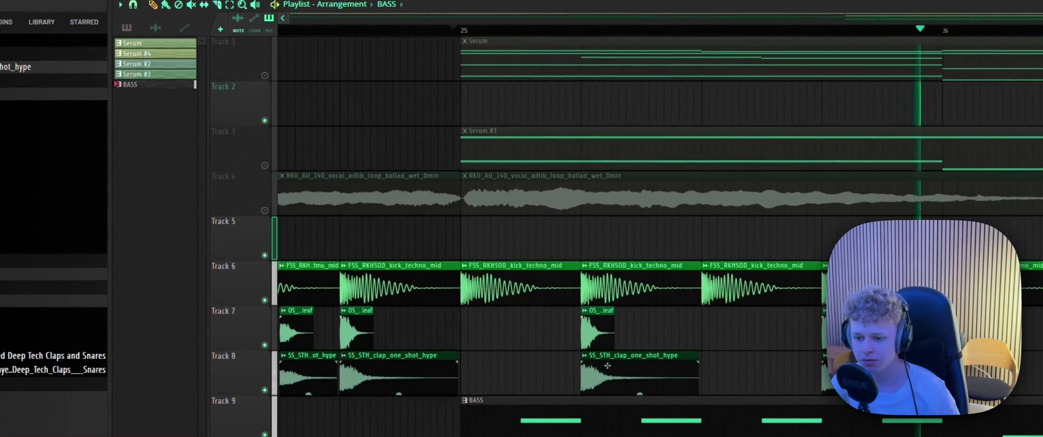
{"action": "double_click", "coordinate": [608, 365]}
{"action": "left_click", "coordinate": [564, 171]}
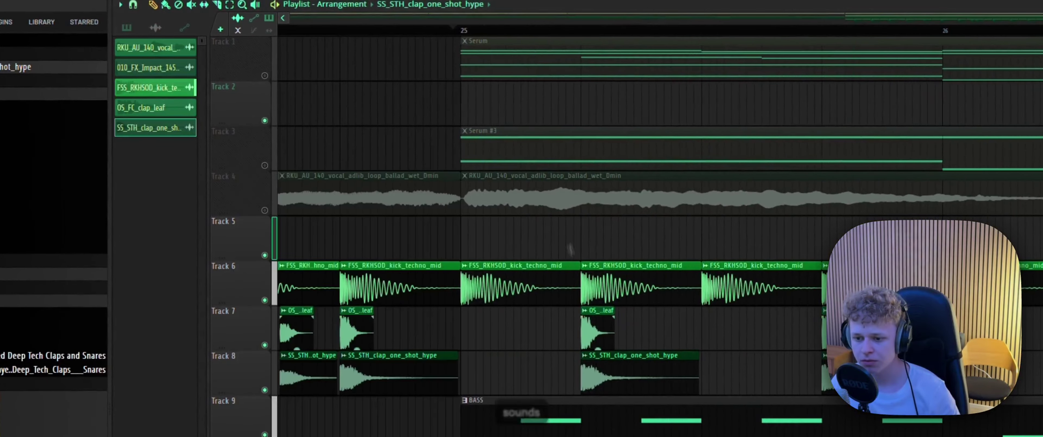
{"action": "double_click", "coordinate": [587, 315]}
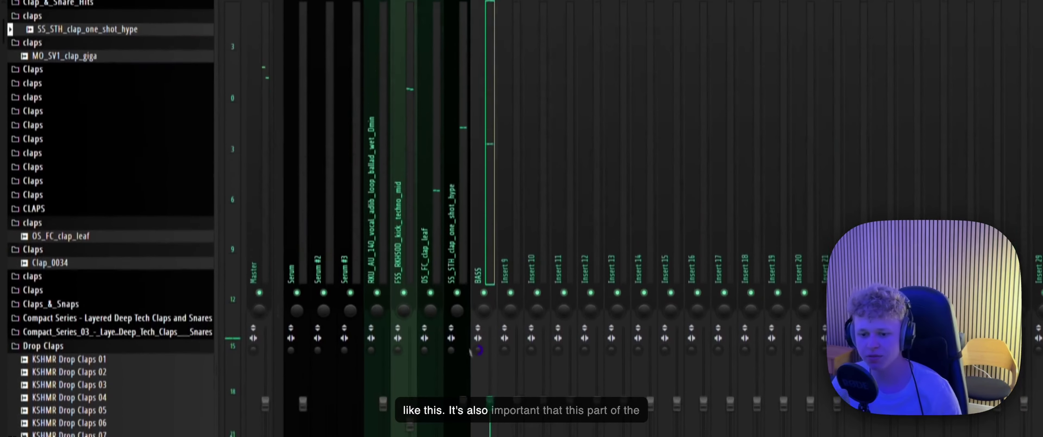
- Set the stereo separation of the FSS_RKHSOD_kick_techno_mid mixer track to mono, and select the BASS mixer track
{"action": "left_click", "coordinate": [401, 275]}
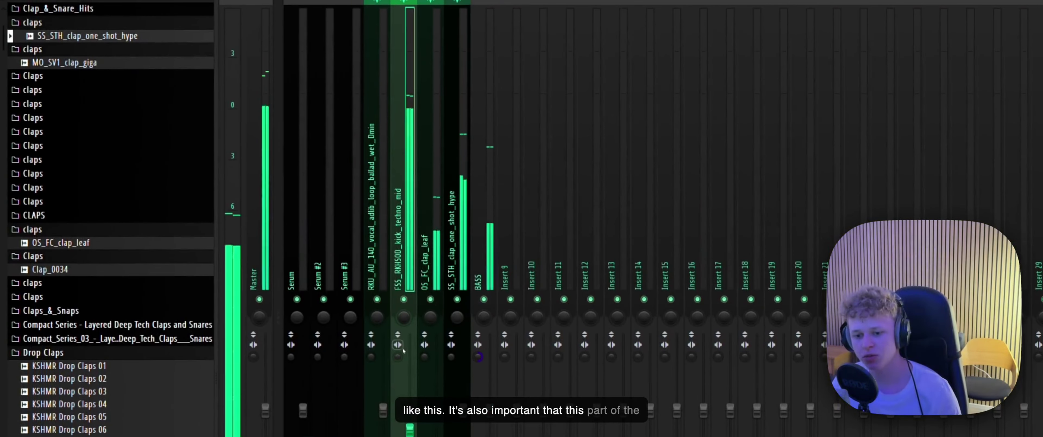
{"action": "left_click_drag", "start_coordinate": [398, 357], "coordinate": [398, 276]}
{"action": "left_click", "coordinate": [479, 236]}
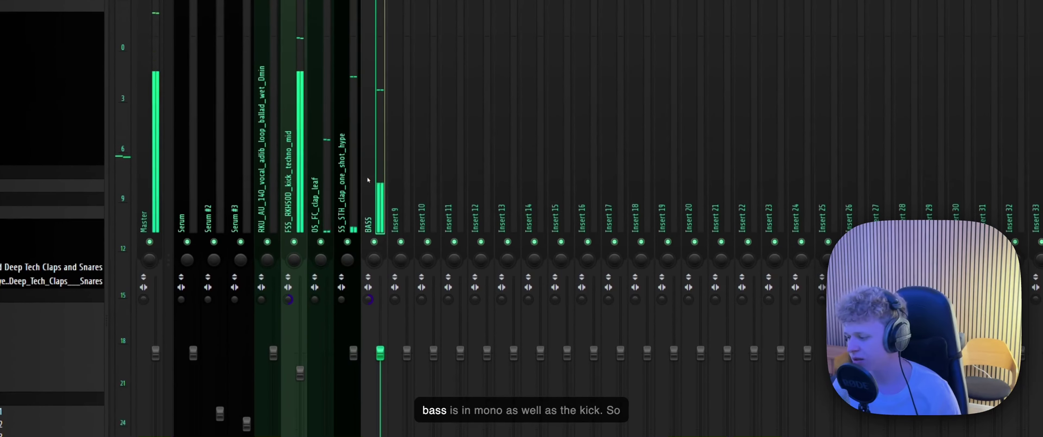
- Return to the playlist, unmute the vocal clips on Track 4 and play the drop around bar 25
{"action": "key", "text": "space"}
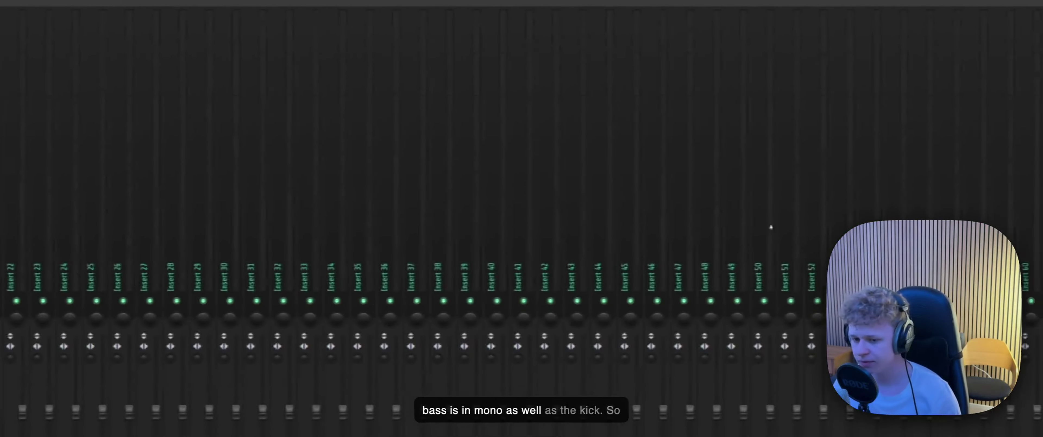
{"action": "key", "text": "F9"}
{"action": "key", "text": "F6"}
{"action": "scroll", "coordinate": [139, 203], "scroll_direction": "up", "scroll_amount": 6}
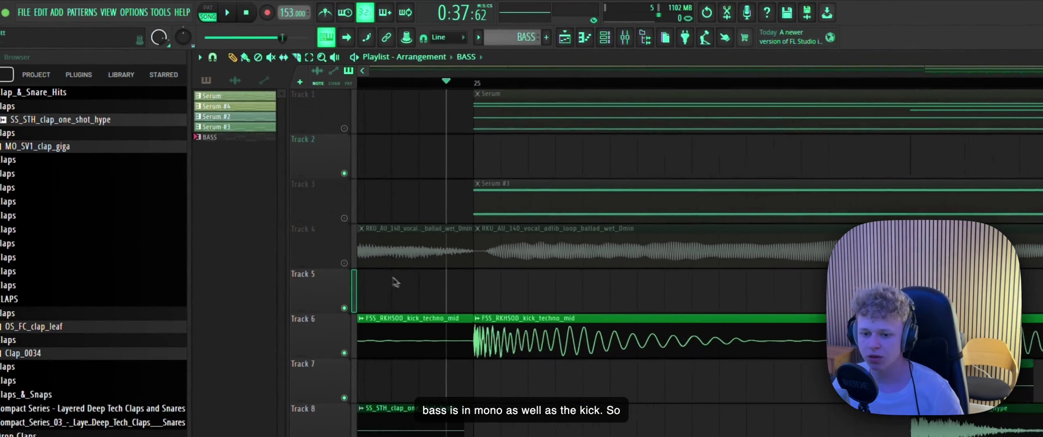
{"action": "left_click", "coordinate": [90, 186]}
{"action": "key", "text": "space"}
{"action": "scroll", "coordinate": [562, 281], "scroll_direction": "down", "scroll_amount": 3}
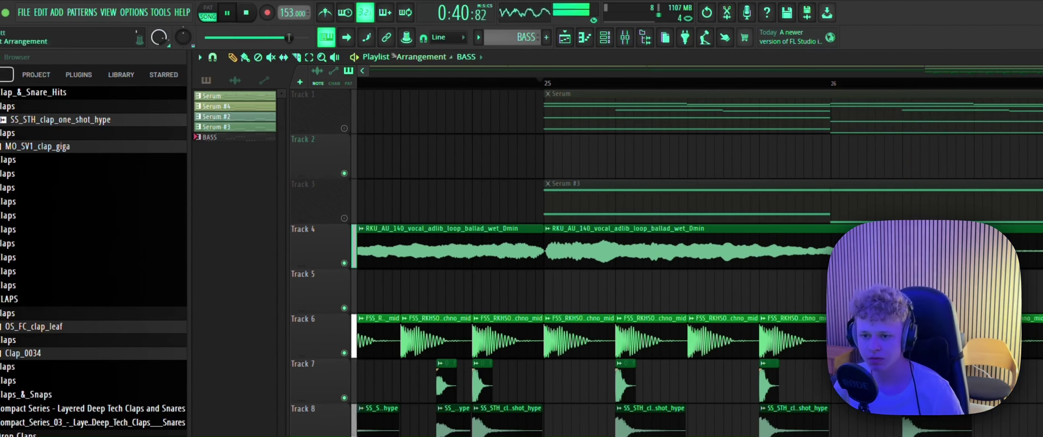
- Check the kick and bass levels in the mixer while the drop plays
{"action": "left_click", "coordinate": [625, 38]}
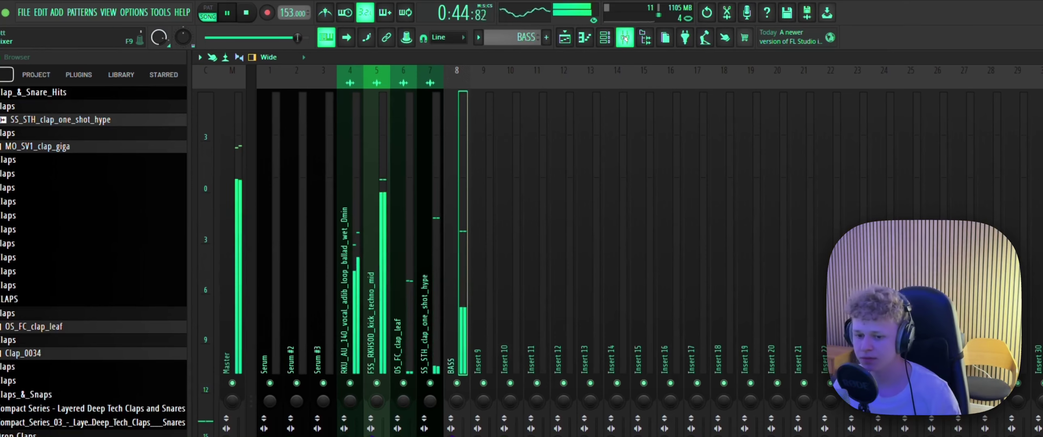
{"action": "left_click", "coordinate": [361, 331]}
{"action": "key", "text": "F9"}
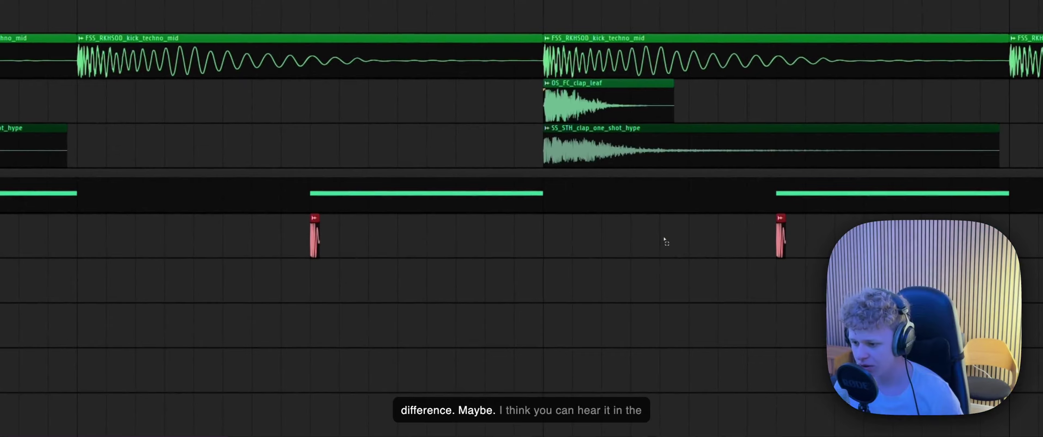
- Solo the bass on Track 9 in the playlist and play it from bar 25
{"action": "scroll", "coordinate": [662, 239], "scroll_direction": "down", "scroll_amount": 5}
{"action": "right_click", "coordinate": [300, 190]}
{"action": "left_click", "coordinate": [300, 191]}
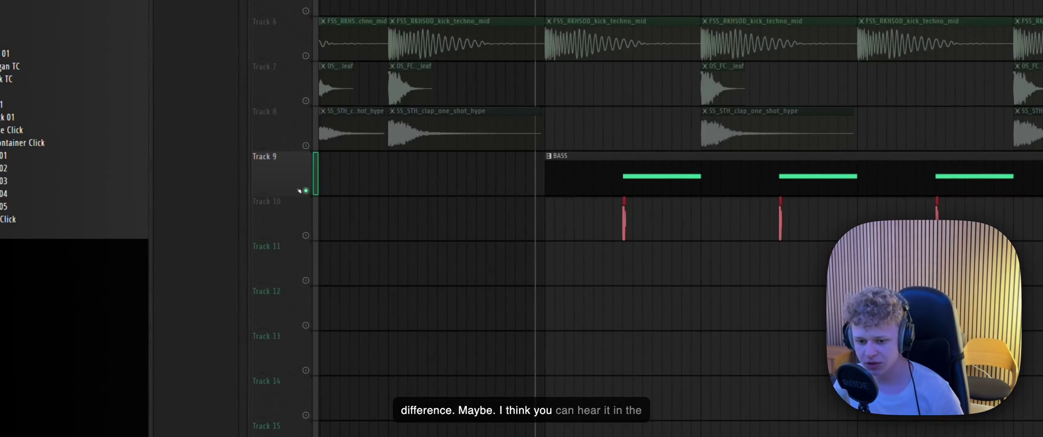
{"action": "key", "text": "space"}
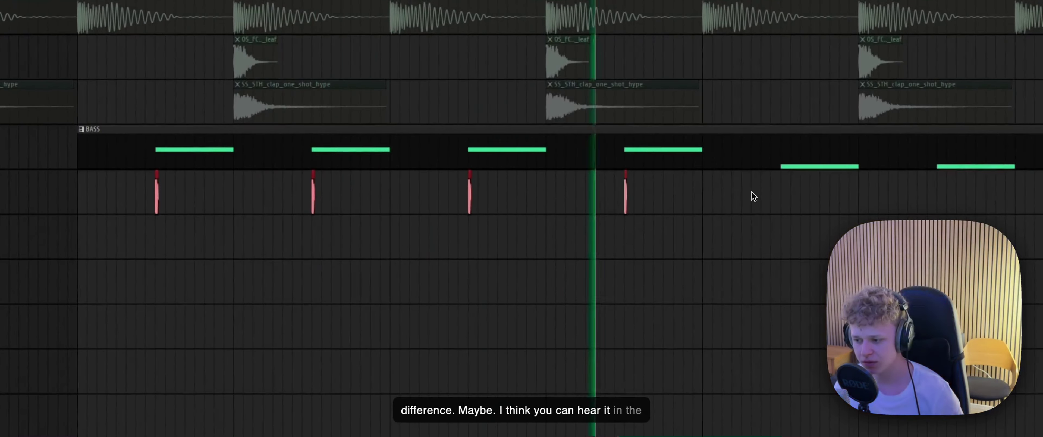
{"action": "key", "text": "space"}
- Duplicate the click samples on Track 10 so one sits on every offbeat bass note across both BASS clips
{"action": "mouse_move", "coordinate": [765, 195]}
{"action": "left_mouse_down"}
{"action": "mouse_move", "coordinate": [126, 208]}
{"action": "mouse_move", "coordinate": [784, 178]}
{"action": "left_mouse_up"}
{"action": "scroll", "coordinate": [575, 202], "scroll_direction": "down", "scroll_amount": 5}
{"action": "left_click_drag", "start_coordinate": [770, 241], "coordinate": [281, 182]}
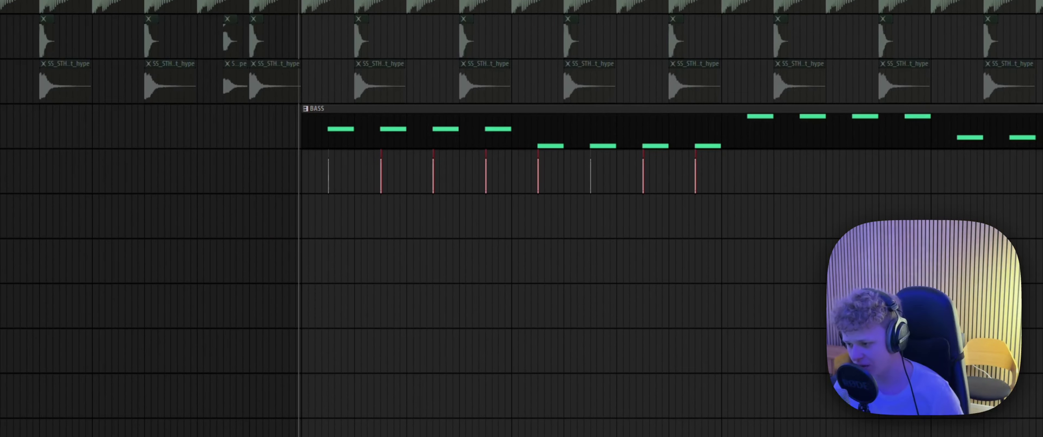
{"action": "scroll", "coordinate": [750, 172], "scroll_direction": "up", "scroll_amount": 5}
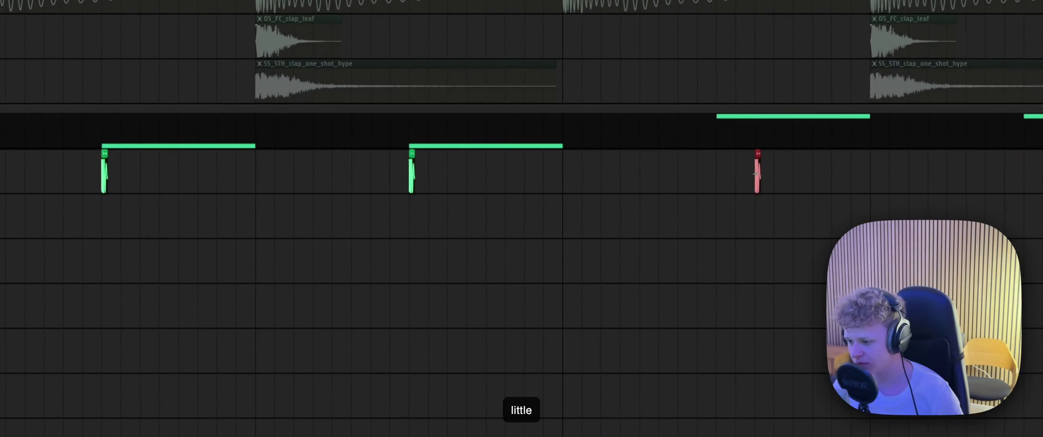
{"action": "key", "text": "ctrl+d"}
{"action": "scroll", "coordinate": [740, 273], "scroll_direction": "down", "scroll_amount": 5}
{"action": "mouse_move", "coordinate": [993, 220]}
{"action": "left_mouse_down"}
{"action": "mouse_move", "coordinate": [256, 216]}
{"action": "mouse_move", "coordinate": [741, 200]}
{"action": "mouse_move", "coordinate": [701, 201]}
{"action": "mouse_move", "coordinate": [706, 208]}
{"action": "left_mouse_up"}
{"action": "scroll", "coordinate": [706, 209], "scroll_direction": "up", "scroll_amount": 5}
{"action": "scroll", "coordinate": [706, 208], "scroll_direction": "up", "scroll_amount": 6}
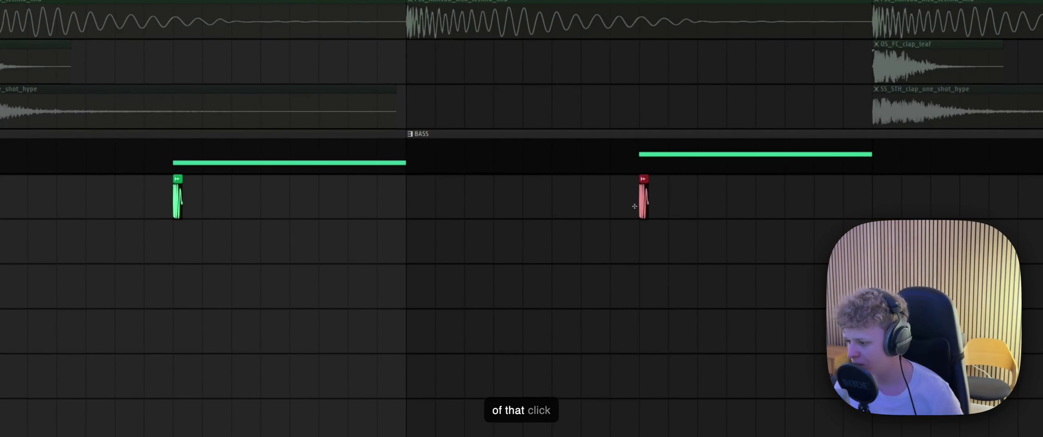
{"action": "scroll", "coordinate": [580, 234], "scroll_direction": "down", "scroll_amount": 10}
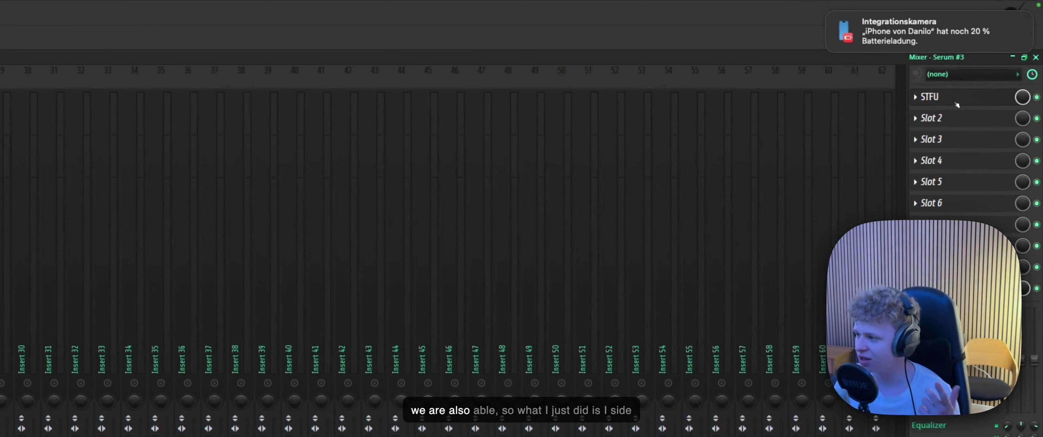
- Create an automation clip for the mix level of STFU on the Serum #3 mixer track and move it to Track 11
{"action": "key", "text": "F9"}
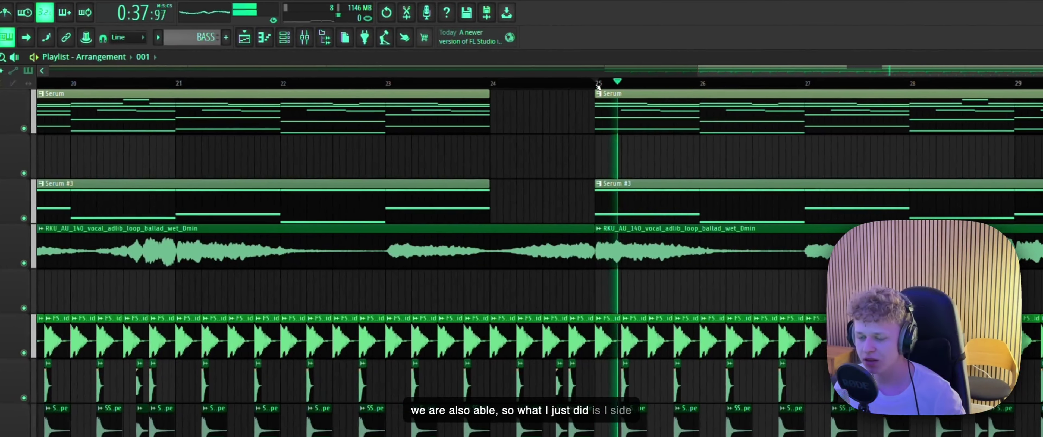
{"action": "key", "text": "F9"}
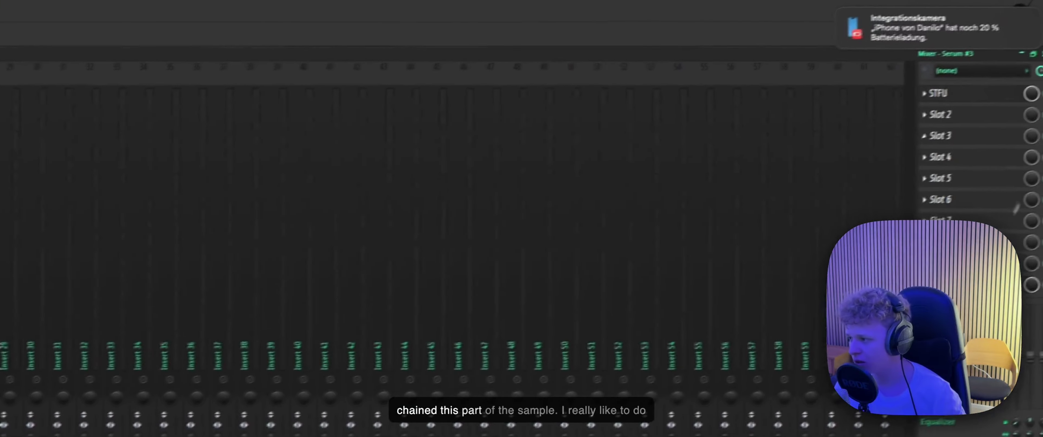
{"action": "left_click", "coordinate": [978, 99]}
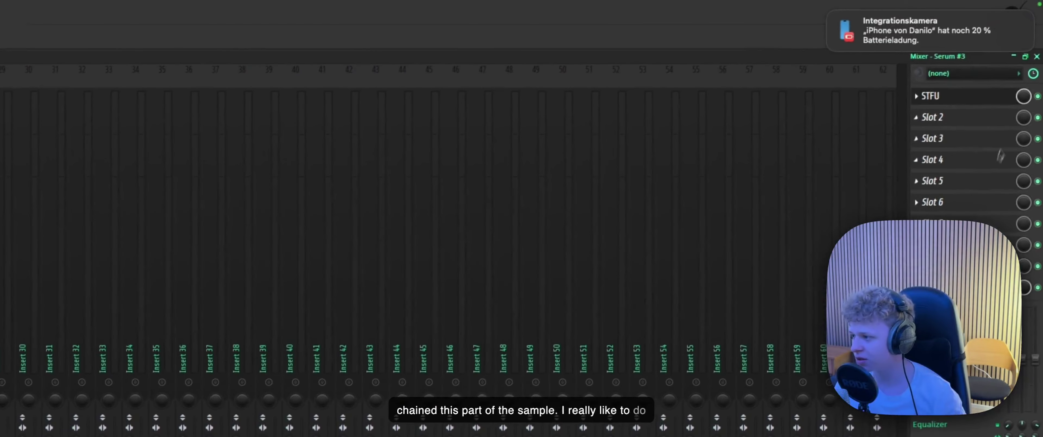
{"action": "right_click", "coordinate": [1024, 99]}
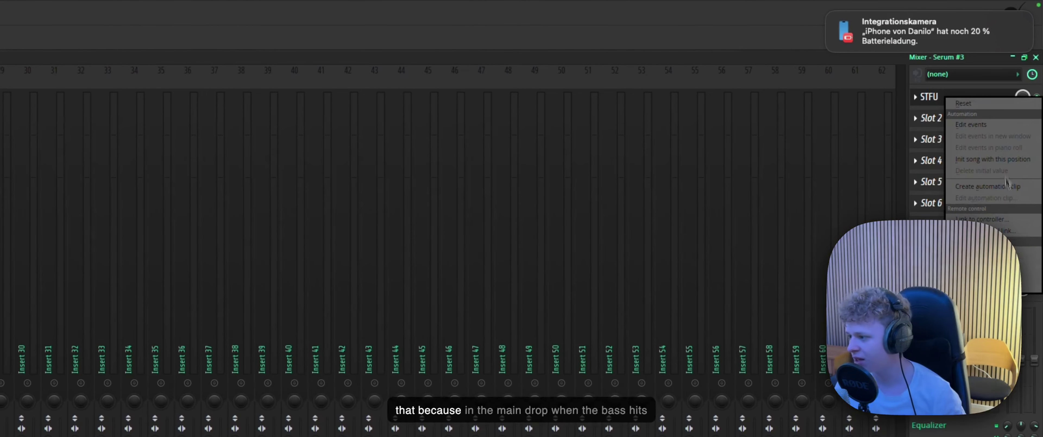
{"action": "left_click", "coordinate": [1009, 188]}
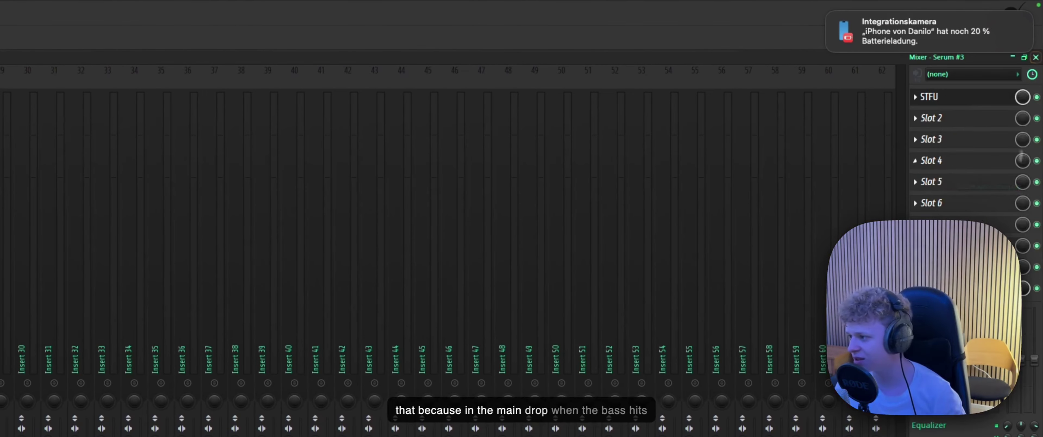
{"action": "left_click", "coordinate": [1036, 58]}
{"action": "scroll", "coordinate": [617, 298], "scroll_direction": "down", "scroll_amount": 5}
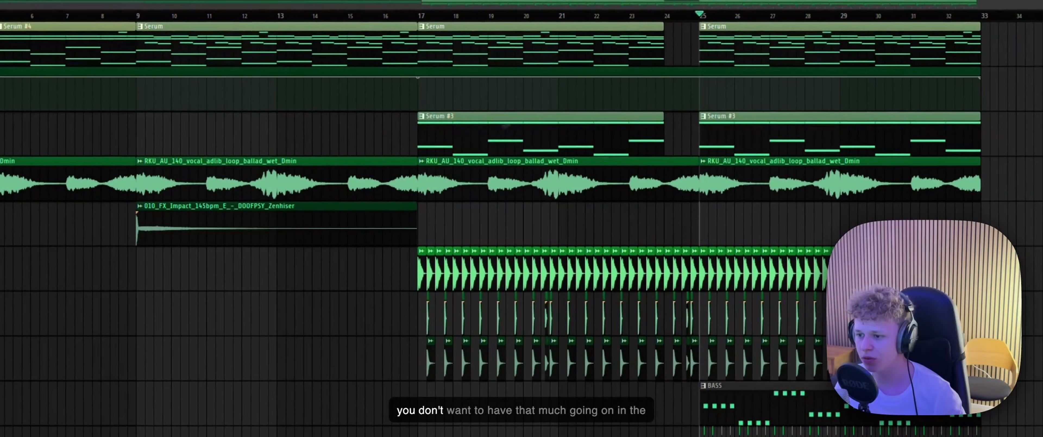
{"action": "left_click_drag", "start_coordinate": [610, 71], "coordinate": [465, 334]}
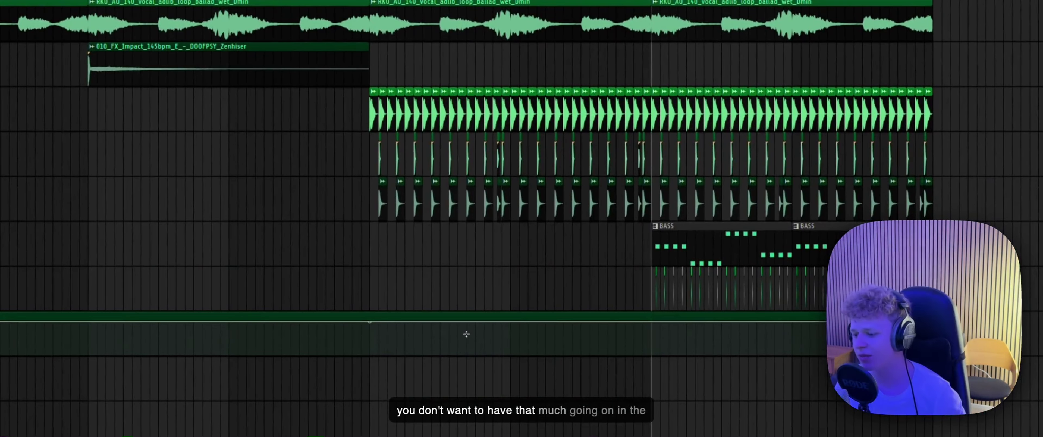
- Shape the STFU mix level automation to stay at zero until bar 25 and jump to full there, and close the STFU window
{"action": "scroll", "coordinate": [466, 334], "scroll_direction": "up", "scroll_amount": 8}
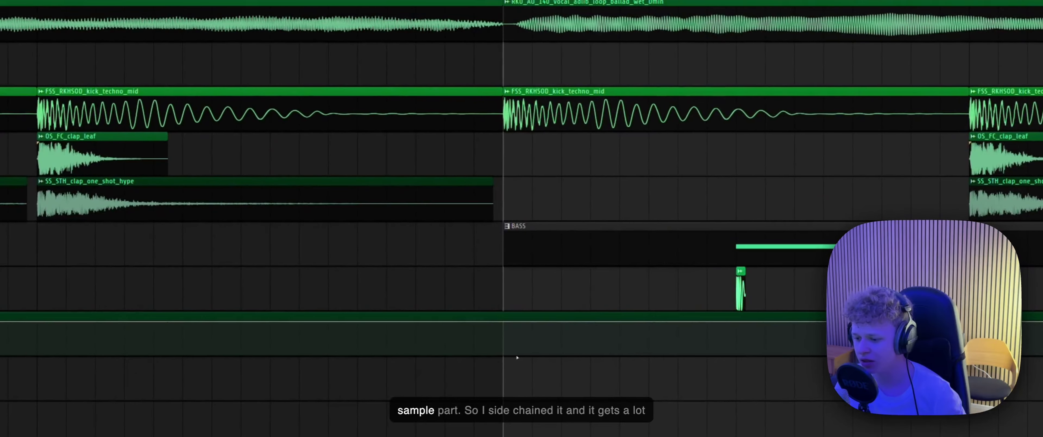
{"action": "right_click", "coordinate": [512, 354]}
{"action": "right_click", "coordinate": [512, 343]}
{"action": "left_click_drag", "start_coordinate": [504, 337], "coordinate": [504, 321]}
{"action": "key", "text": "space"}
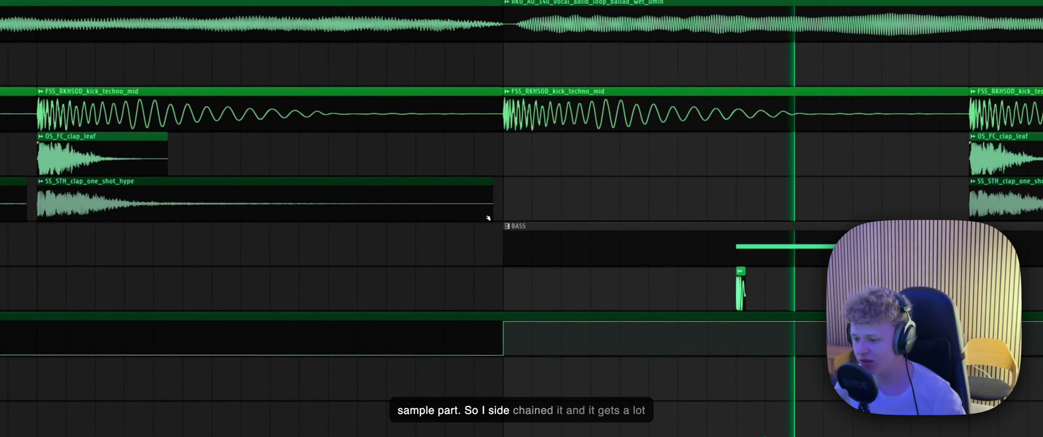
{"action": "scroll", "coordinate": [438, 244], "scroll_direction": "down", "scroll_amount": 8}
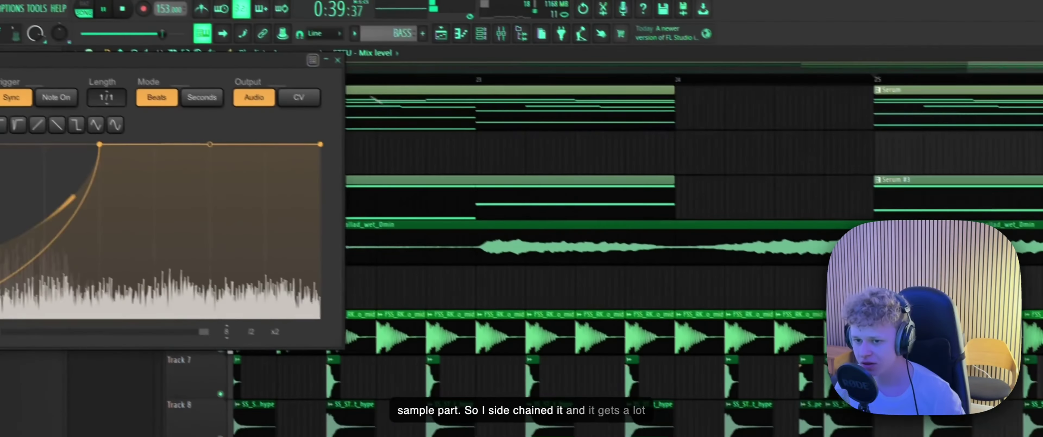
{"action": "left_click", "coordinate": [338, 60]}
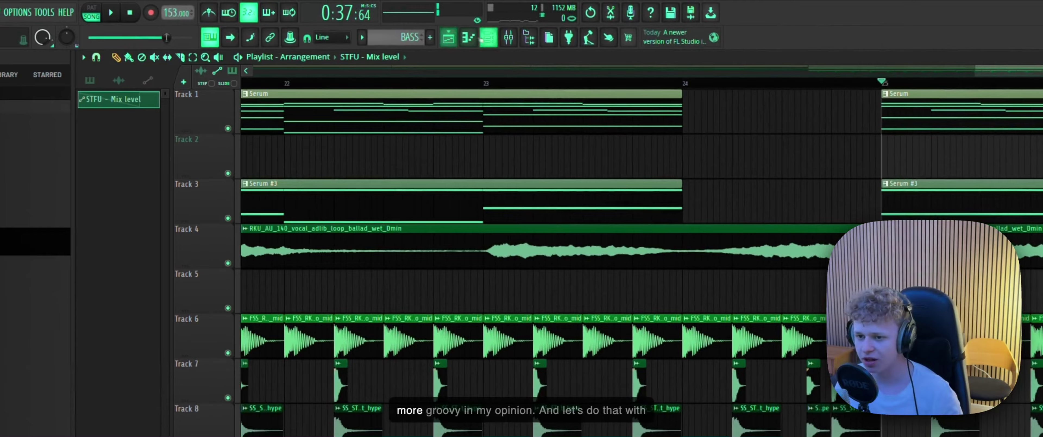
- Load STFU on the Serum mixer track, remove the two extra early envelope points and adjust the rising curve
{"action": "left_click", "coordinate": [509, 37]}
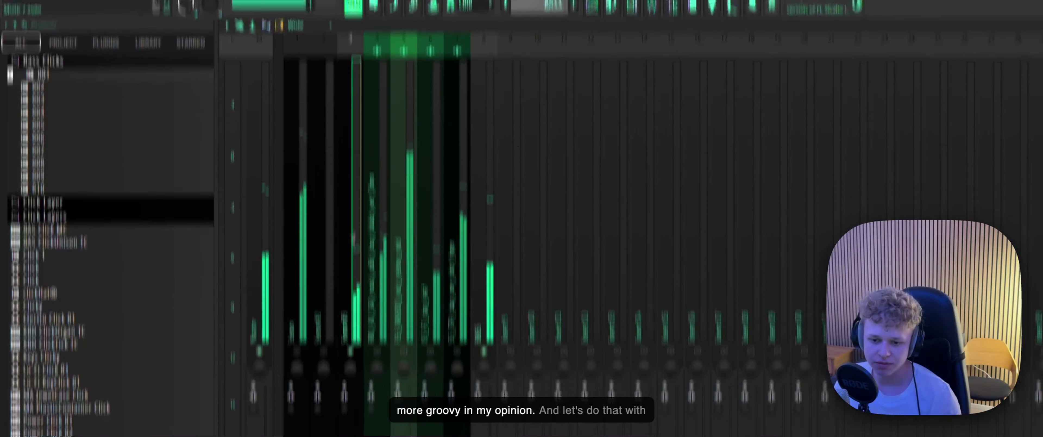
{"action": "left_click", "coordinate": [942, 99]}
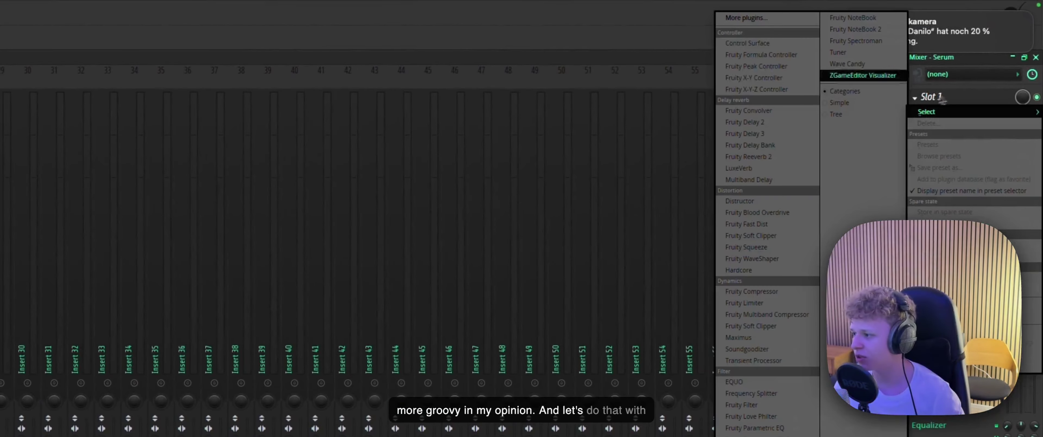
{"action": "left_click", "coordinate": [754, 18]}
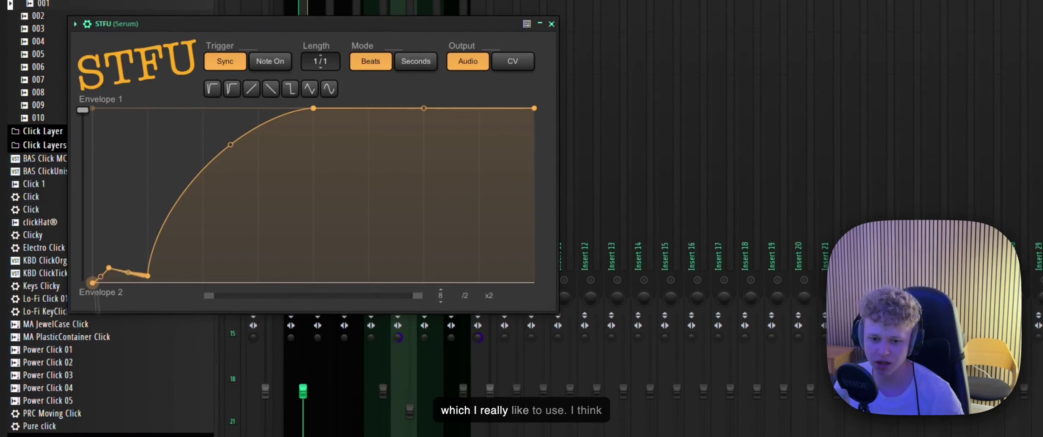
{"action": "double_click", "coordinate": [109, 267]}
{"action": "double_click", "coordinate": [148, 276]}
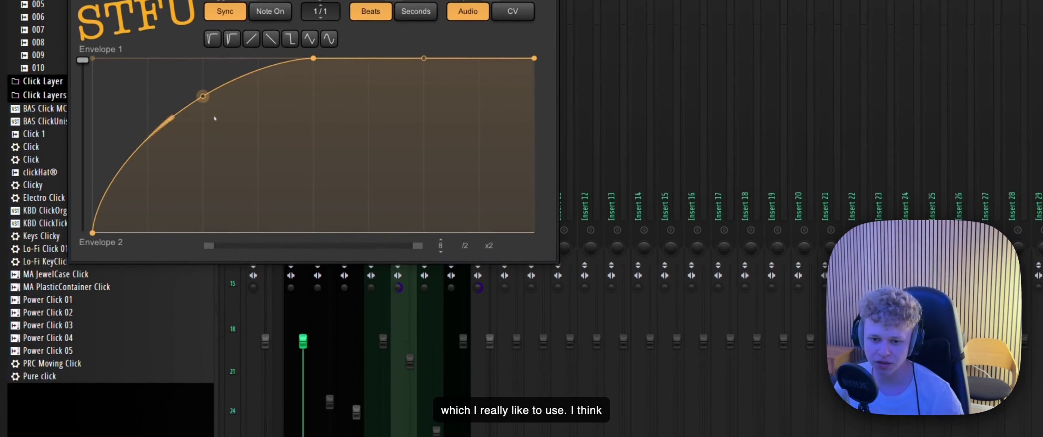
{"action": "left_click_drag", "start_coordinate": [214, 118], "coordinate": [199, 100]}
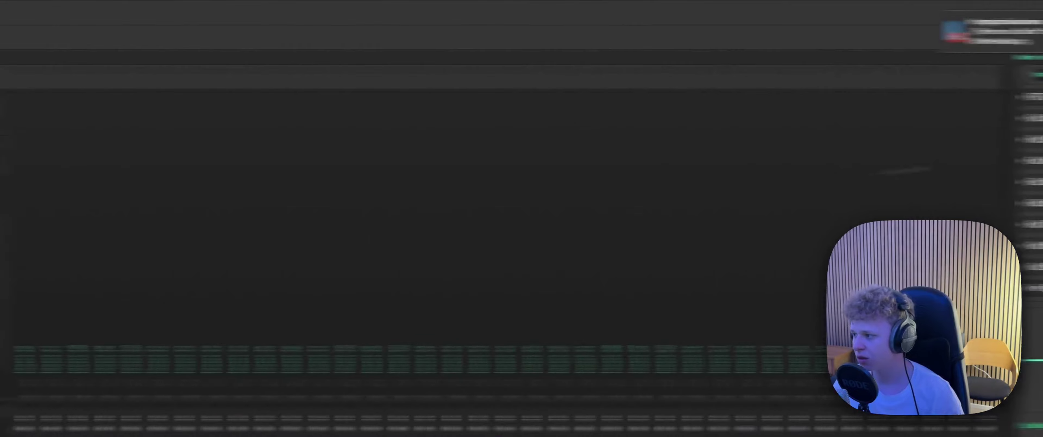
- Create an automation clip for the mix level of STFU on the Serum mixer track
{"action": "right_click", "coordinate": [1023, 98]}
{"action": "left_click", "coordinate": [995, 193]}
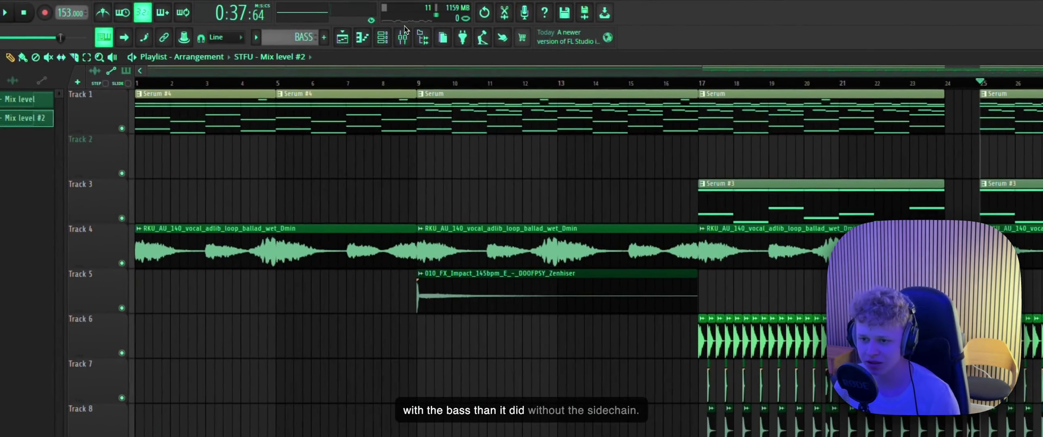
- Reopen STFU on the Serum mixer track, lower its Envelope 1 slider slightly and close the plugin
{"action": "left_click", "coordinate": [403, 37]}
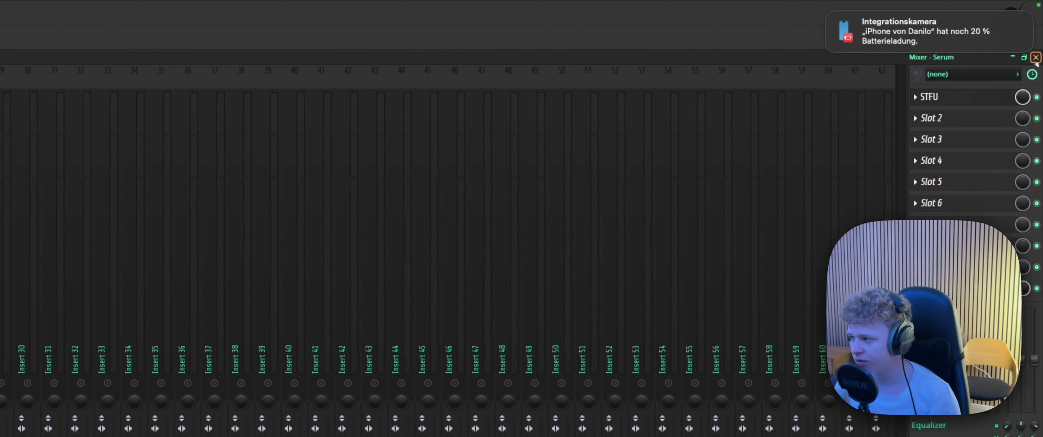
{"action": "left_click", "coordinate": [972, 97]}
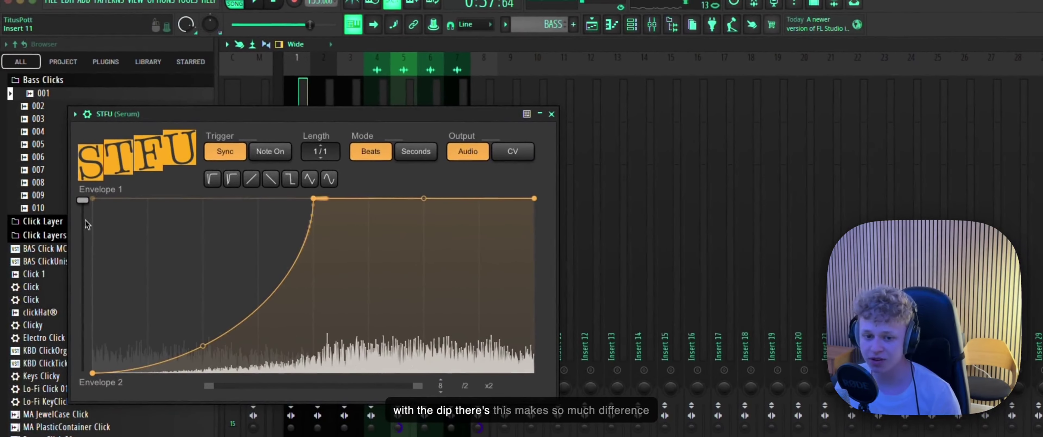
{"action": "mouse_move", "coordinate": [83, 200]}
{"action": "left_mouse_down"}
{"action": "mouse_move", "coordinate": [81, 244]}
{"action": "mouse_move", "coordinate": [84, 214]}
{"action": "left_mouse_up"}
{"action": "left_click", "coordinate": [551, 115]}
- Play the sidechained Serum chords with the bass, turn all mixer tracks back on and return to the playlist
{"action": "key", "text": "space"}
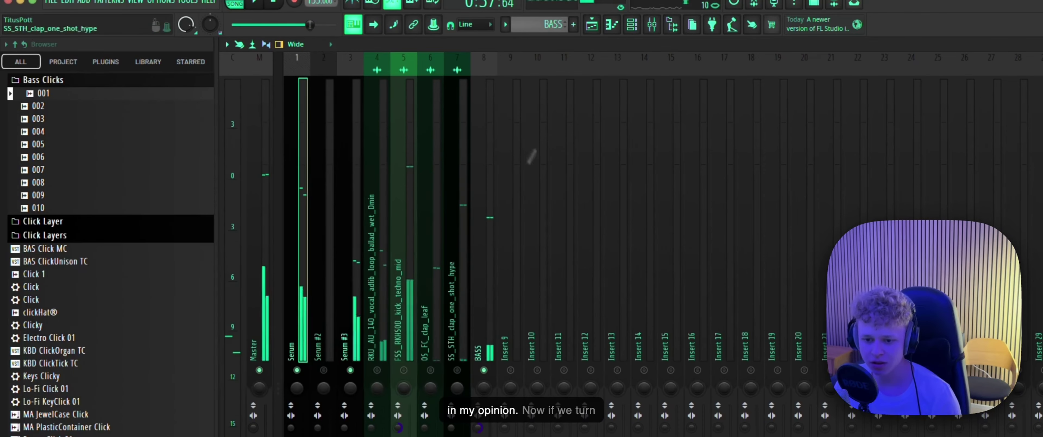
{"action": "right_click", "coordinate": [404, 370]}
{"action": "key", "text": "space"}
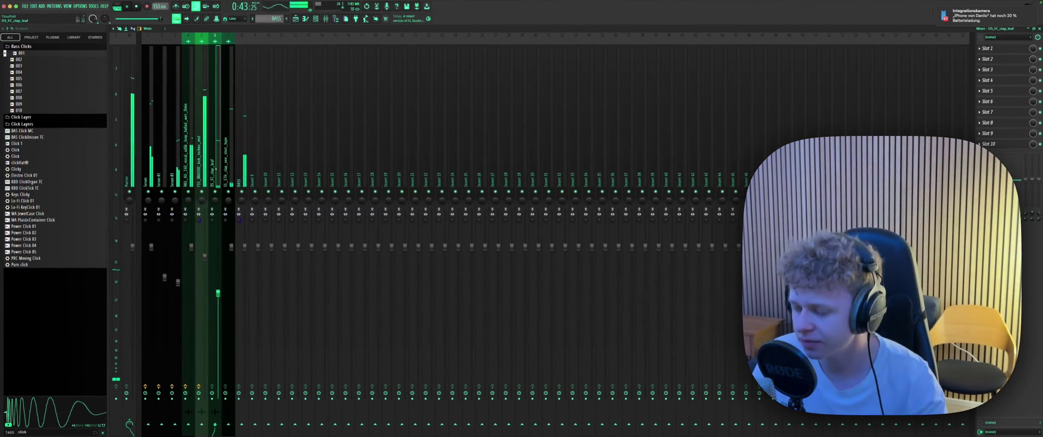
{"action": "key", "text": "F5"}
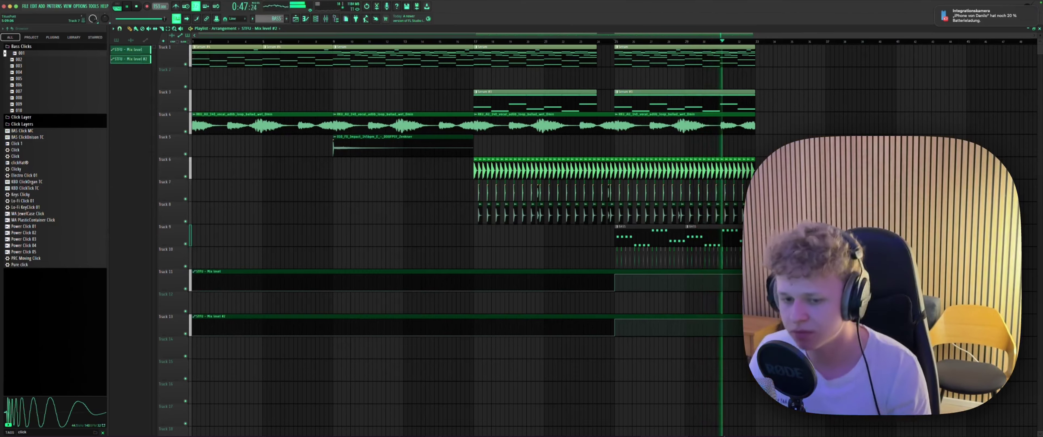
- Show the patterns in the playlist's picker and give the BASS pattern a random color
{"action": "left_click", "coordinate": [116, 41]}
{"action": "right_click", "coordinate": [135, 69]}
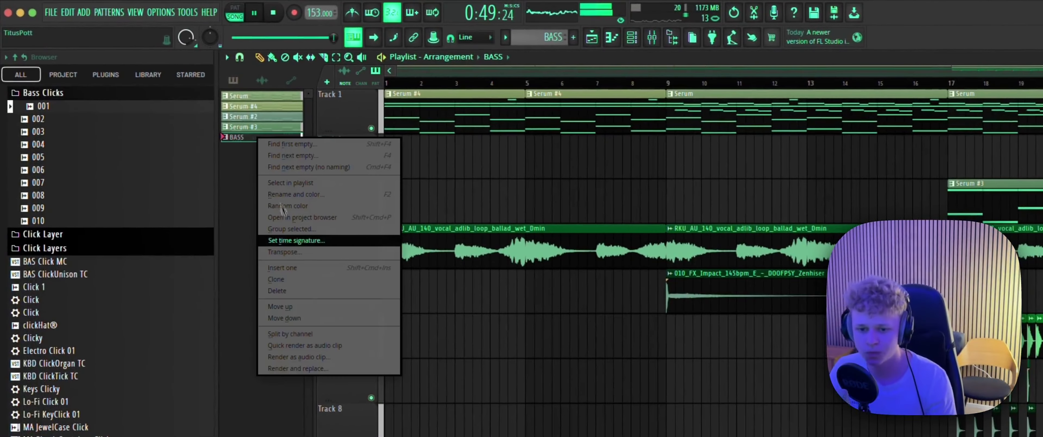
{"action": "left_click", "coordinate": [305, 207]}
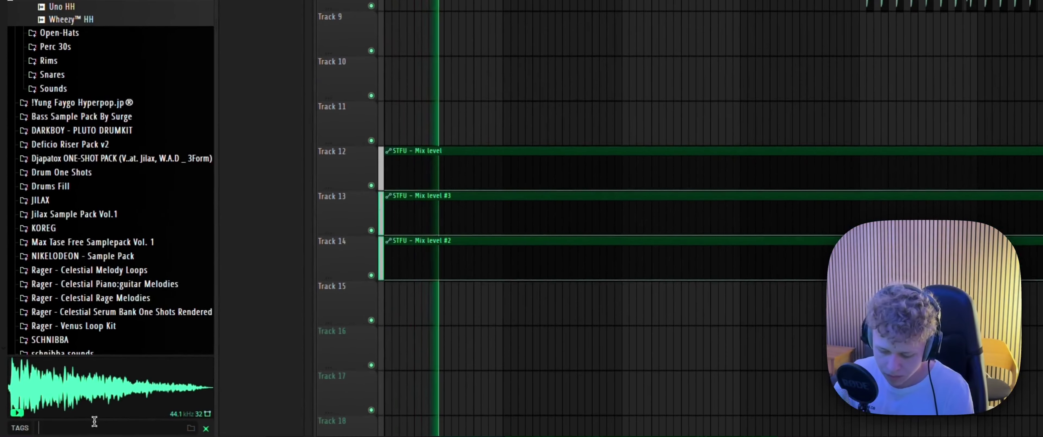
- Find the 909 OH open hi-hat sample and place it on track 15 on the first offbeat of the drop
{"action": "type", "text": "90"}
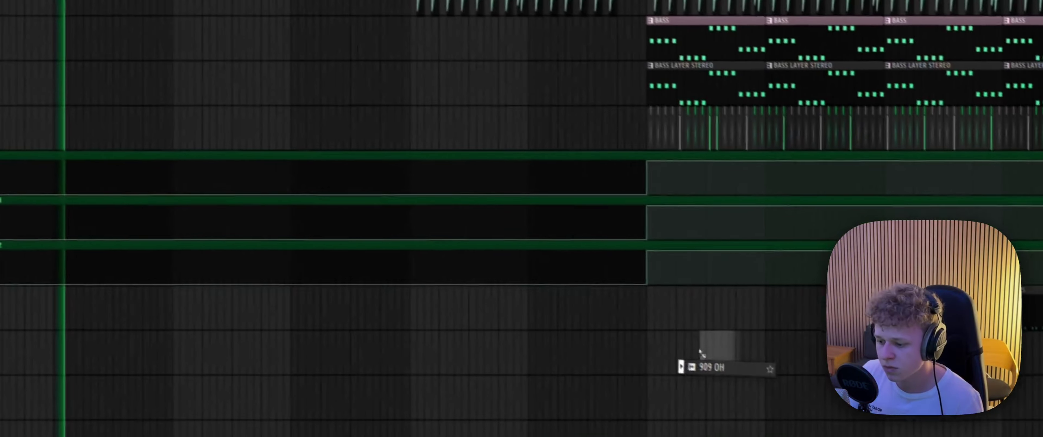
{"action": "scroll", "coordinate": [773, 349], "scroll_direction": "up", "scroll_amount": 8}
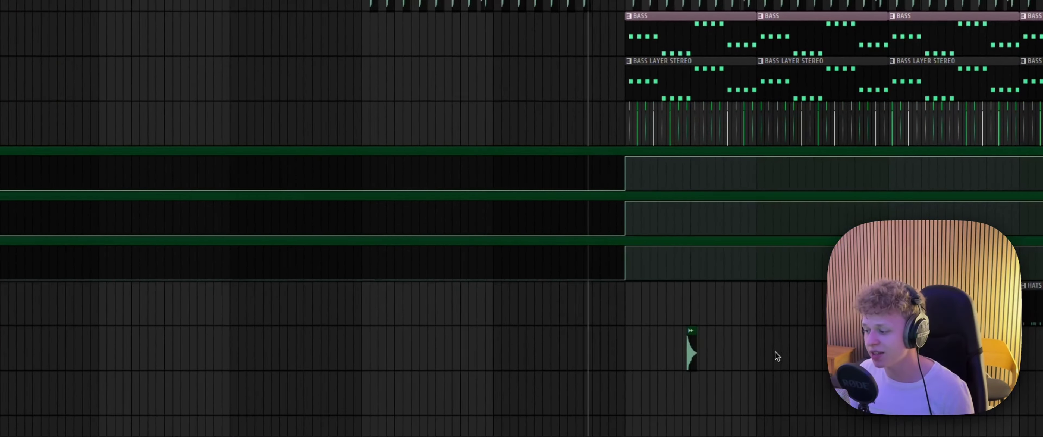
{"action": "left_click_drag", "start_coordinate": [646, 366], "coordinate": [168, 323]}
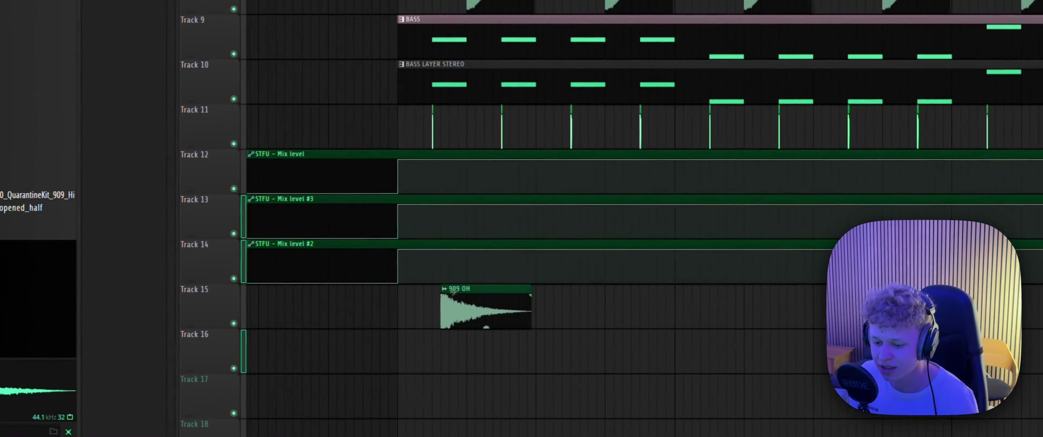
{"action": "scroll", "coordinate": [391, 340], "scroll_direction": "up", "scroll_amount": 5}
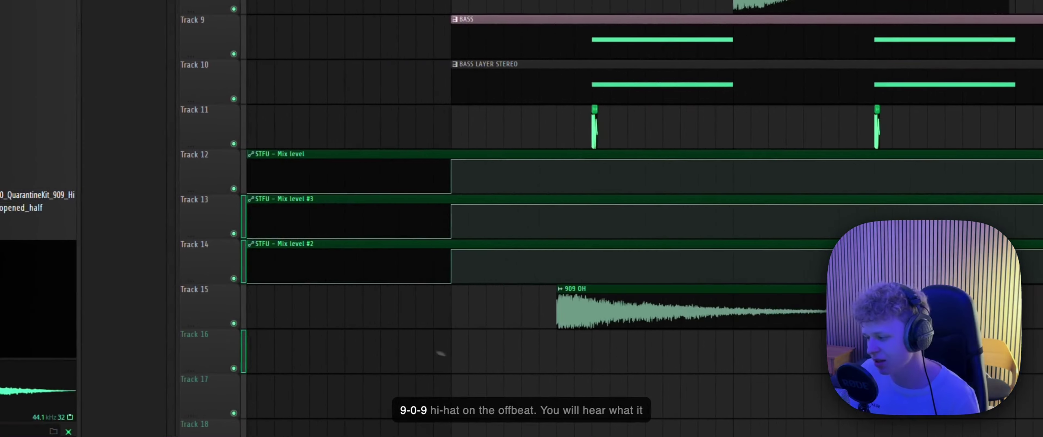
{"action": "left_click", "coordinate": [538, 347]}
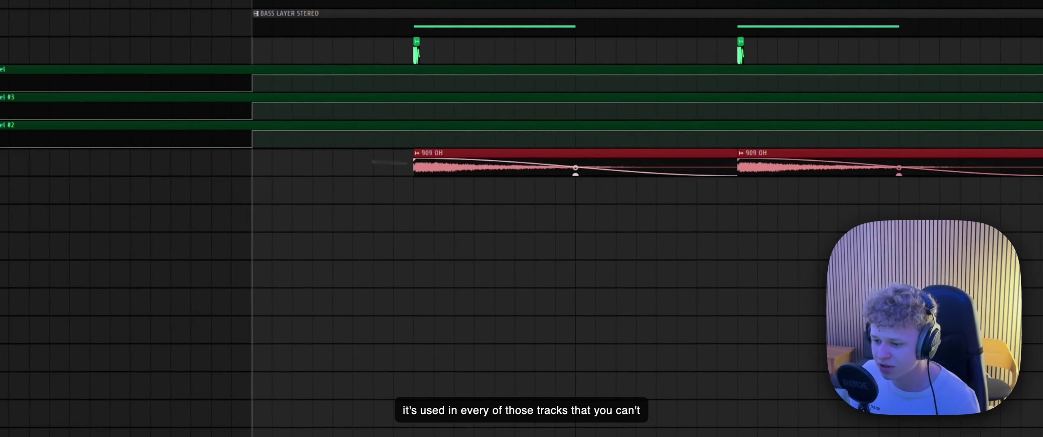
- Select the pair of faded 909 OH clips and duplicate it repeatedly on the offbeats until the HATS patterns start
{"action": "key", "text": "space"}
{"action": "left_click", "coordinate": [448, 245], "text": "ctrl"}
{"action": "scroll", "coordinate": [447, 244], "scroll_direction": "down", "scroll_amount": 5}
{"action": "key", "text": "space"}
{"action": "left_click_drag", "start_coordinate": [576, 163], "coordinate": [298, 163]}
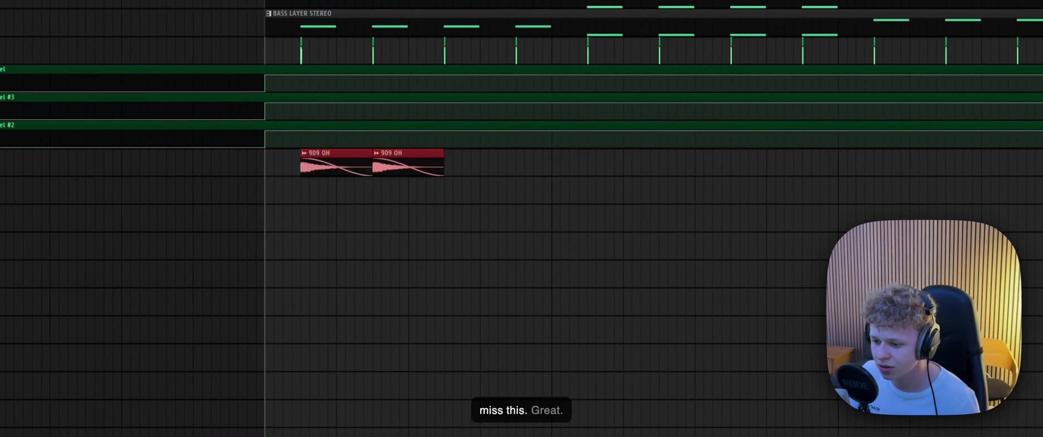
{"action": "key", "text": "ctrl+b"}
{"action": "key", "text": "ctrl+b"}
{"action": "key", "text": "ctrl+b"}
{"action": "scroll", "coordinate": [533, 217], "scroll_direction": "down", "scroll_amount": 5}
{"action": "key", "text": "ctrl+b"}
{"action": "key", "text": "ctrl+b"}
{"action": "key", "text": "ctrl+b"}
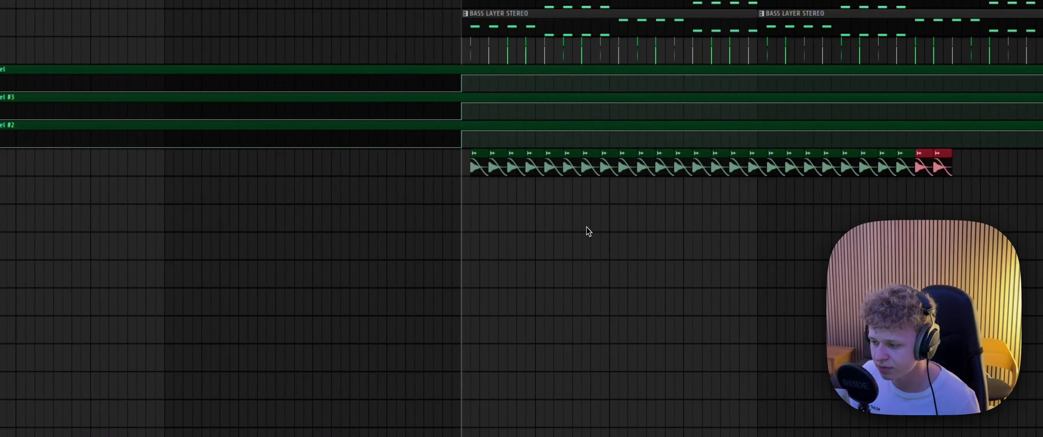
{"action": "key", "text": "ctrl+b"}
{"action": "key", "text": "ctrl+b"}
{"action": "key", "text": "ctrl+b"}
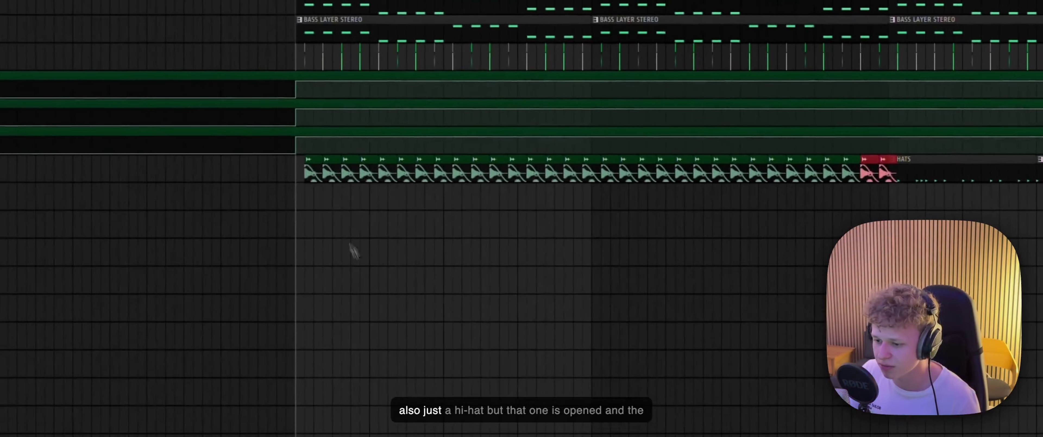
- Move all the HATS pattern clips down to the track below the 909 OH clips
{"action": "left_click", "coordinate": [240, 228], "text": "ctrl"}
{"action": "left_click_drag", "start_coordinate": [873, 175], "coordinate": [863, 156]}
{"action": "key", "text": "shift+Down"}
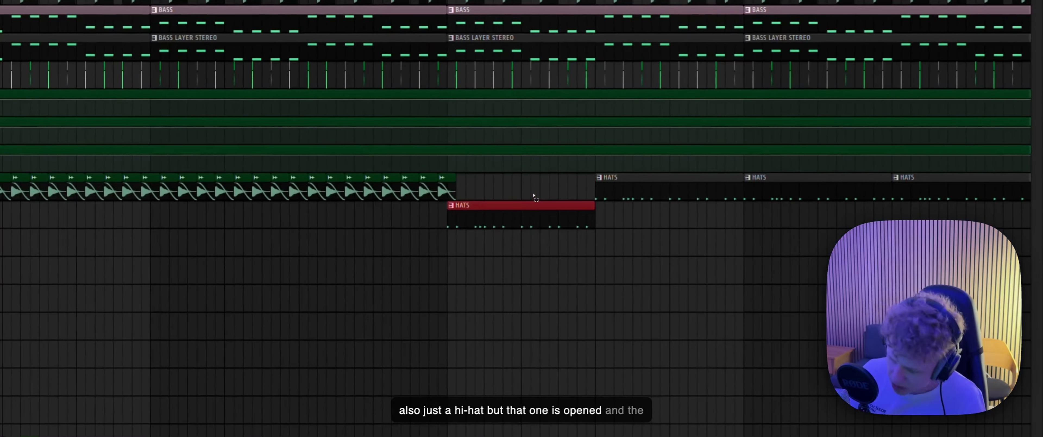
{"action": "scroll", "coordinate": [534, 194], "scroll_direction": "down", "scroll_amount": 3}
{"action": "mouse_move", "coordinate": [680, 198]}
{"action": "left_mouse_down"}
{"action": "mouse_move", "coordinate": [470, 170]}
{"action": "mouse_move", "coordinate": [457, 185]}
{"action": "mouse_move", "coordinate": [714, 276]}
{"action": "left_mouse_up"}
{"action": "key", "text": "shift+Down"}
- Select the whole row of 909 OH clips, play the drop with them and open the sample's channel settings
{"action": "mouse_move", "coordinate": [710, 277]}
{"action": "left_mouse_down"}
{"action": "mouse_move", "coordinate": [401, 305]}
{"action": "mouse_move", "coordinate": [439, 293]}
{"action": "left_mouse_up"}
{"action": "key", "text": "space"}
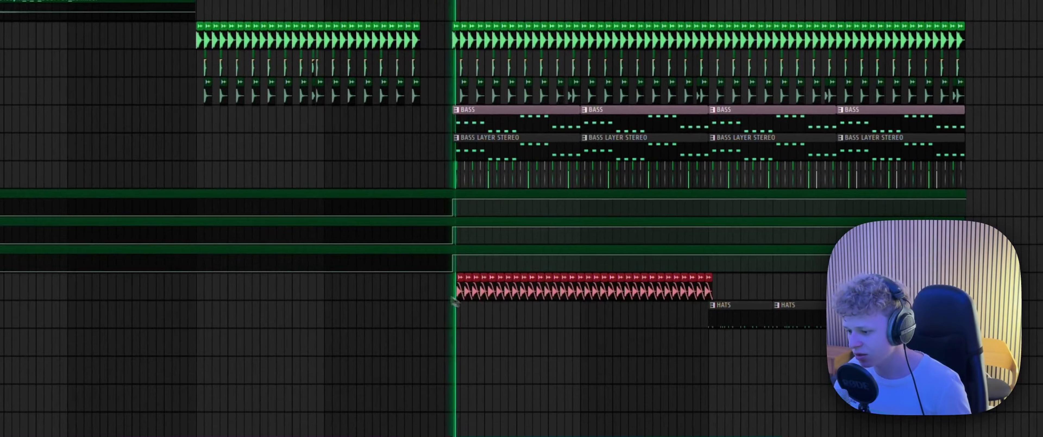
{"action": "scroll", "coordinate": [707, 296], "scroll_direction": "up", "scroll_amount": 8}
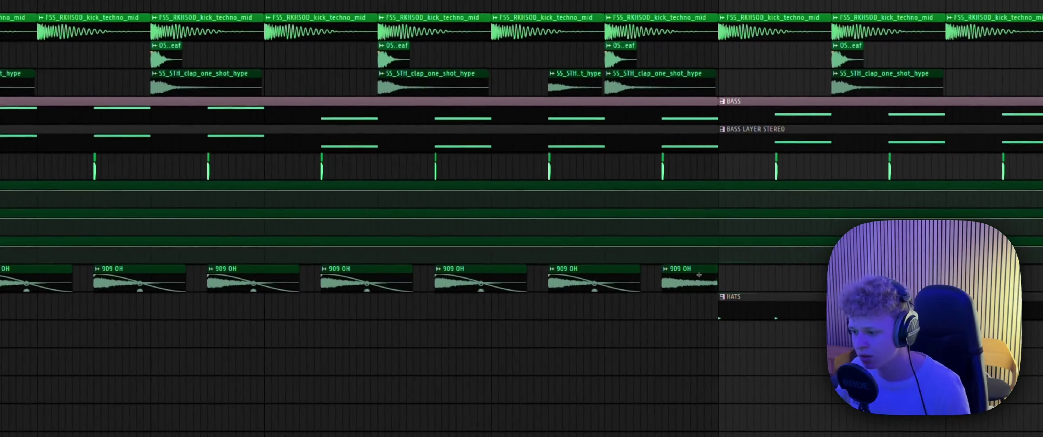
{"action": "double_click", "coordinate": [699, 274]}
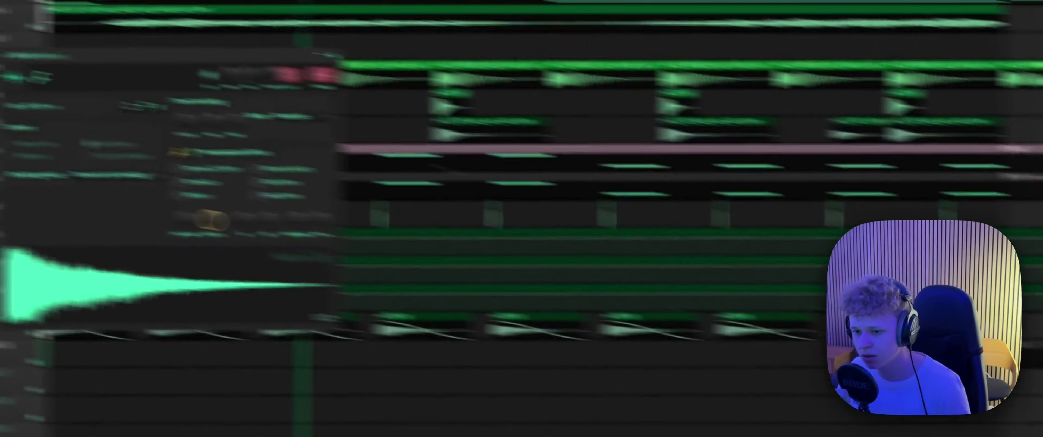